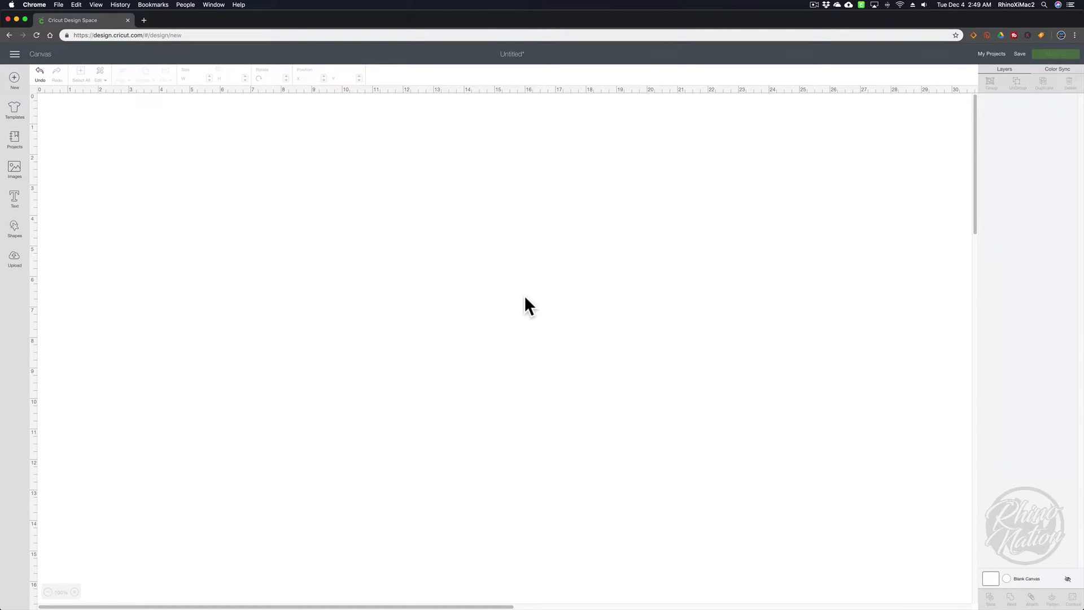
# - Start a new text object and set its font to MONOGRAMOS, searching the fonts for "monogramo"
pyautogui.click(14, 200)
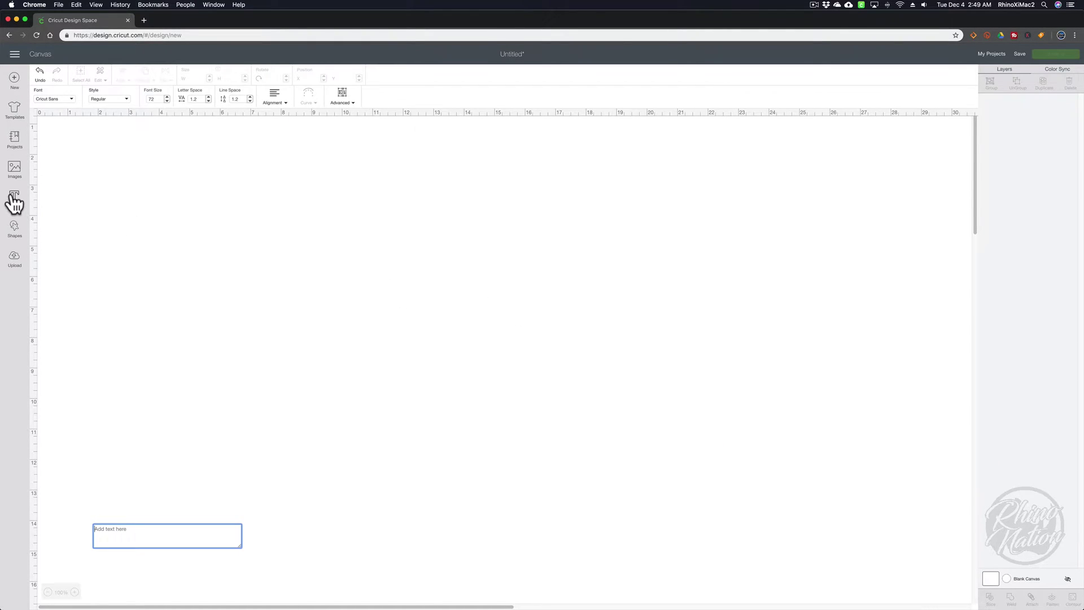
pyautogui.click(59, 105)
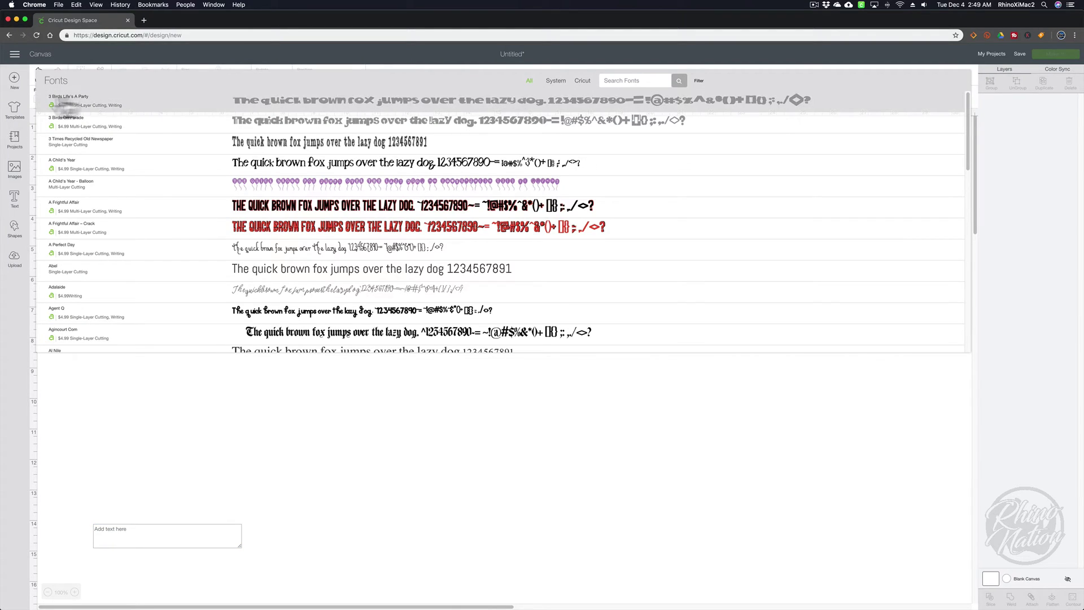
pyautogui.click(622, 79)
pyautogui.write('monogr')
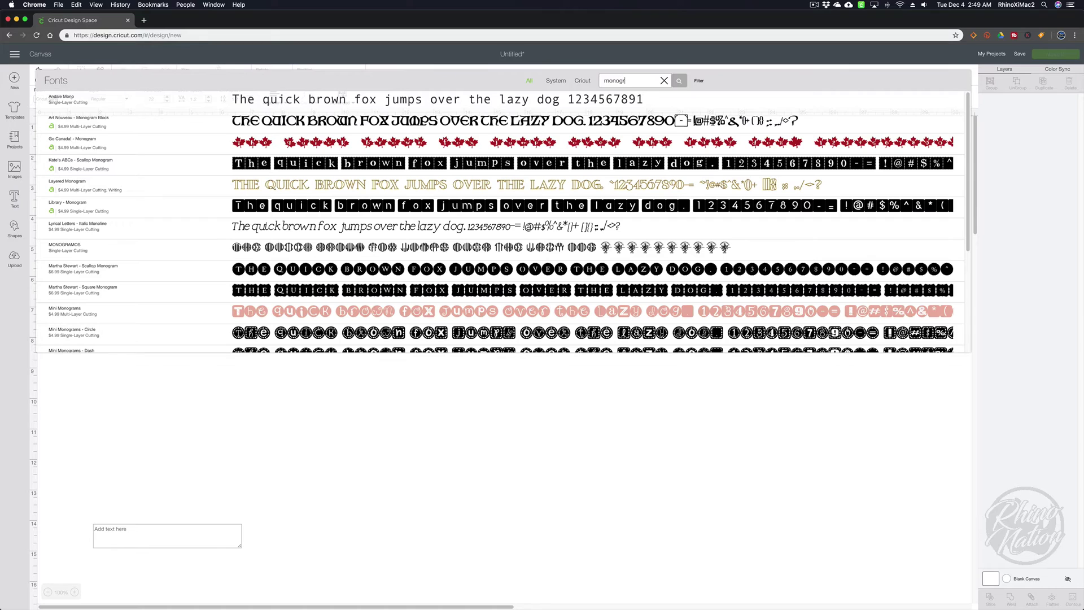
pyautogui.write('am')
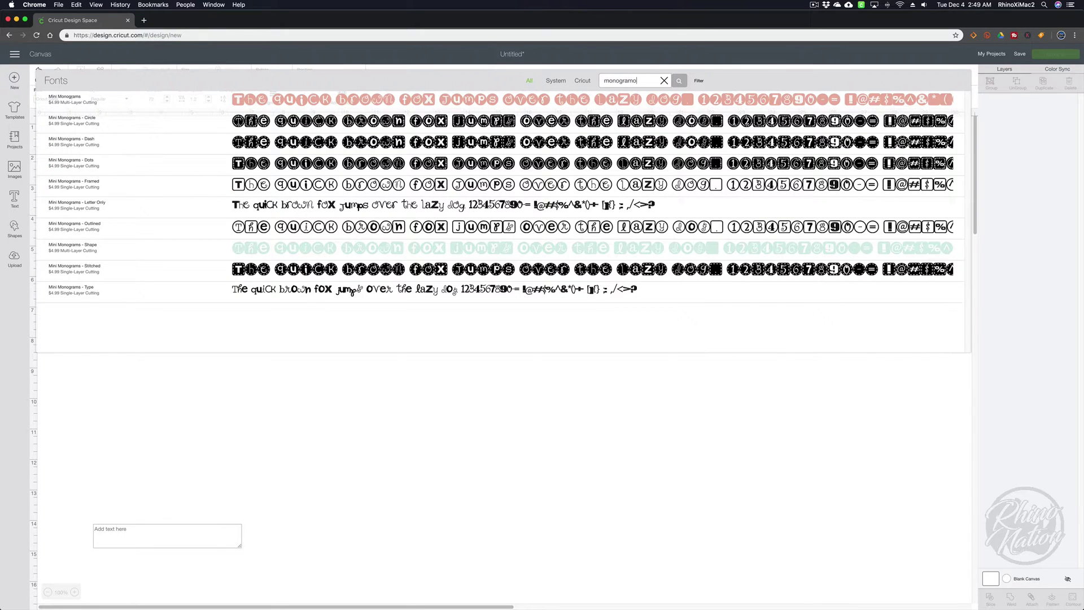
pyautogui.write('o')
pyautogui.click(558, 101)
# - Enter the text "anc" and enlarge it to about 19.8 by 5.9 inches near the upper part of the canvas
pyautogui.click(128, 539)
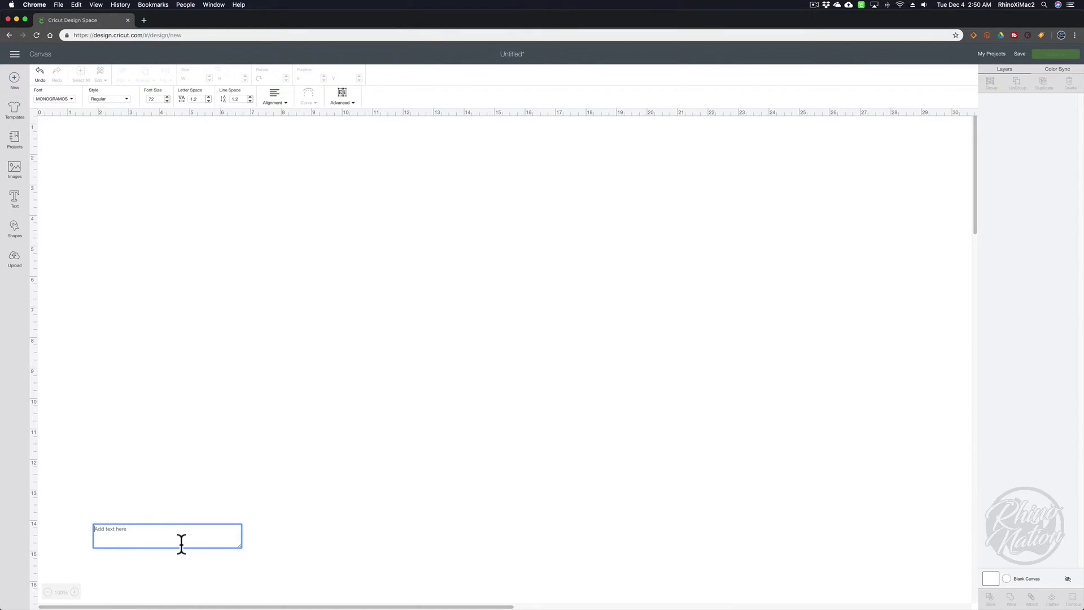
pyautogui.write('a')
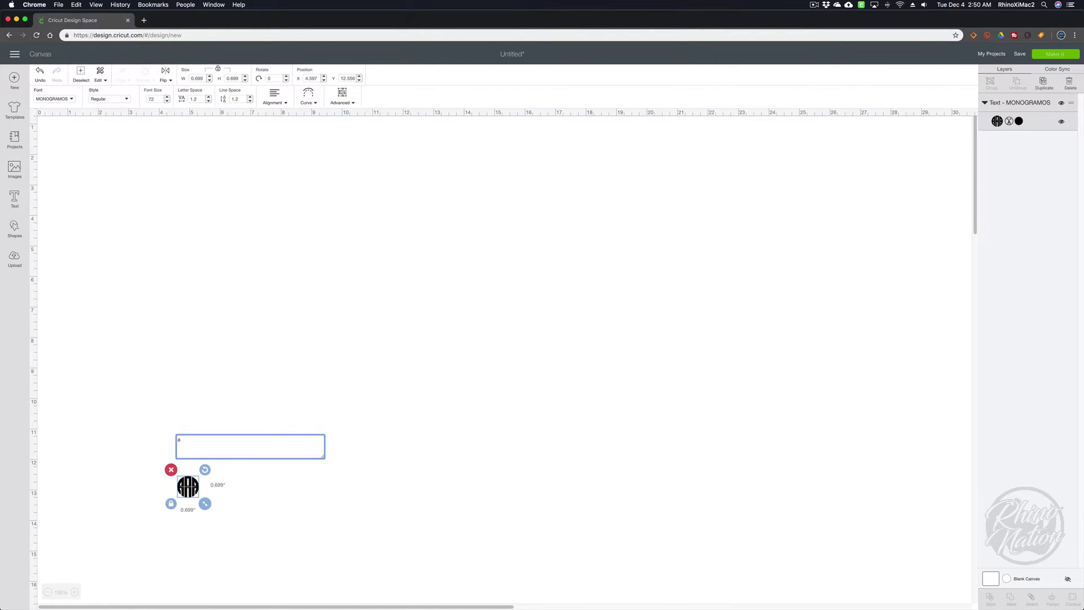
pyautogui.write('nc')
pyautogui.moveTo(218, 487); pyautogui.dragTo(621, 387)
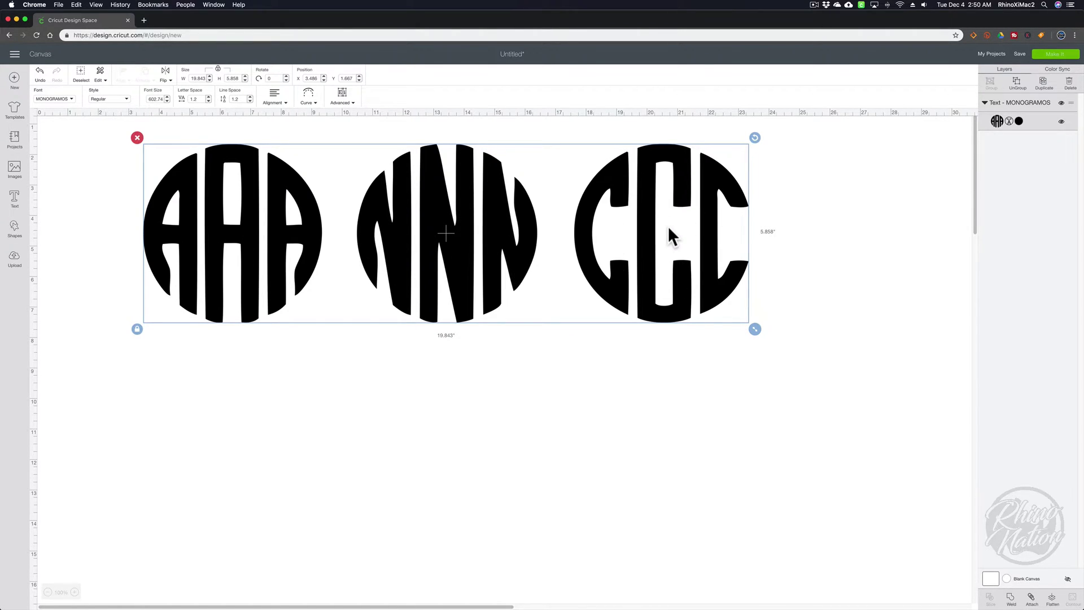
# - Ungroup the monogram text into separate letters and select all three
pyautogui.click(344, 96)
pyautogui.click(340, 118)
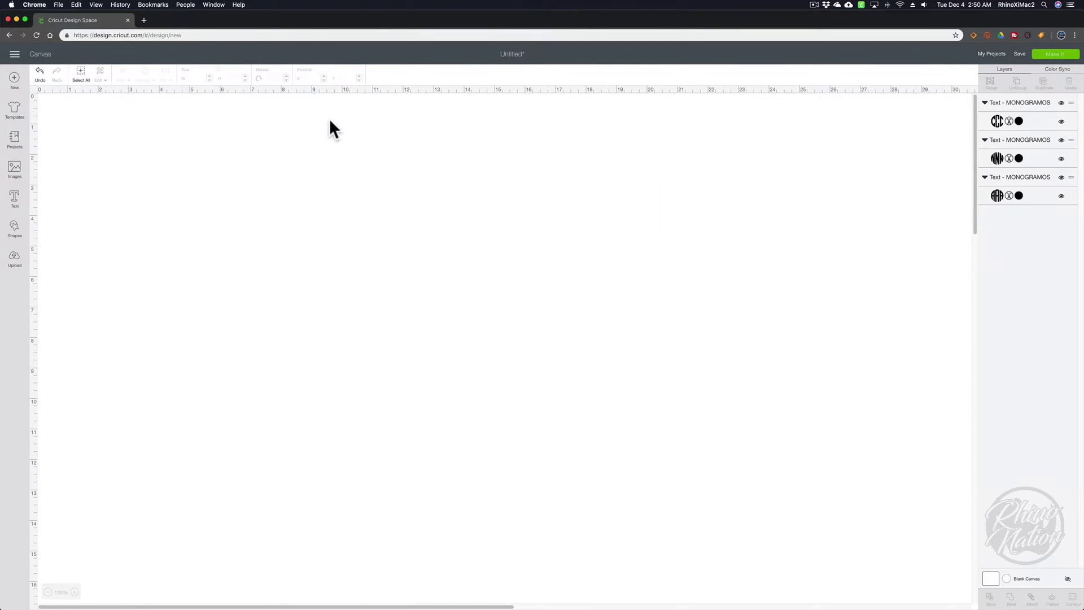
pyautogui.moveTo(104, 126); pyautogui.dragTo(805, 368)
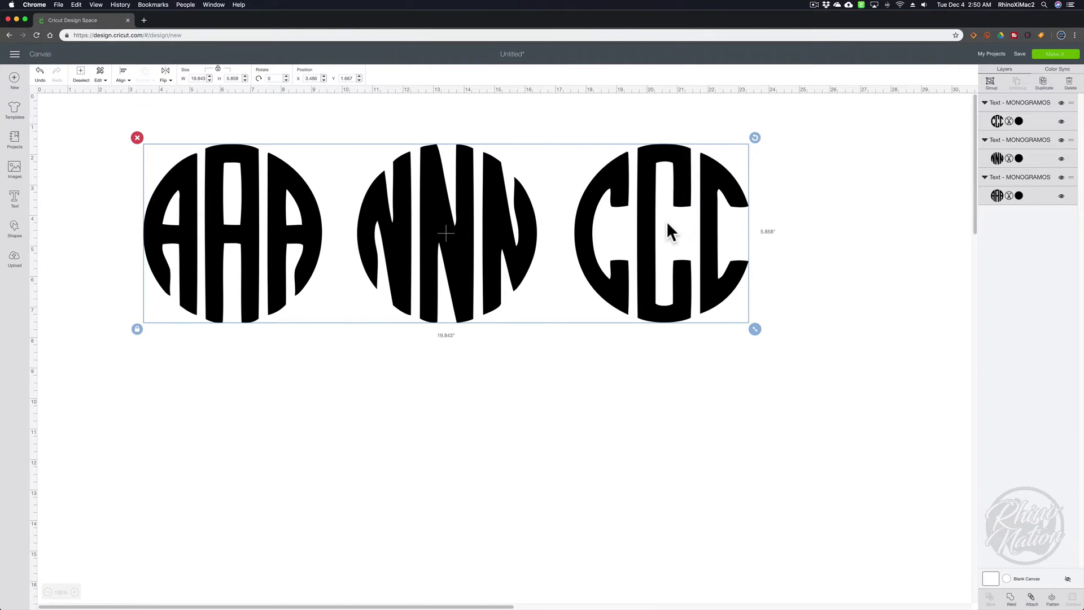
# - Color the C monogram dark magenta (#AA1E58) and set its layer to Print
pyautogui.click(1019, 117)
pyautogui.click(944, 211)
pyautogui.click(966, 82)
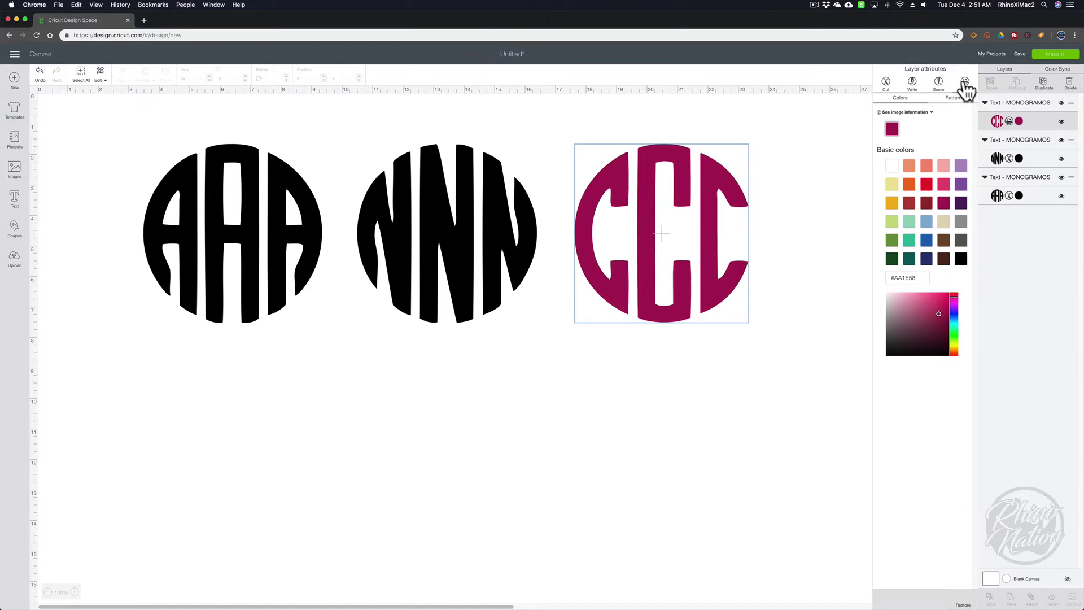
# - Color the N monogram blue (#1F66B1) and set its layer to Print
pyautogui.click(1018, 157)
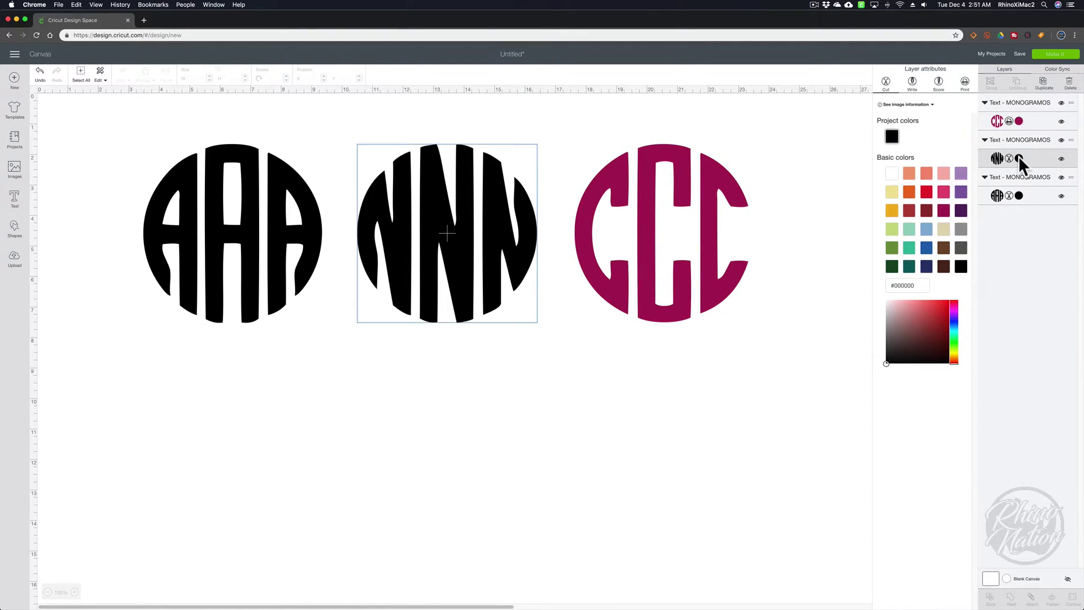
pyautogui.click(926, 248)
pyautogui.click(965, 83)
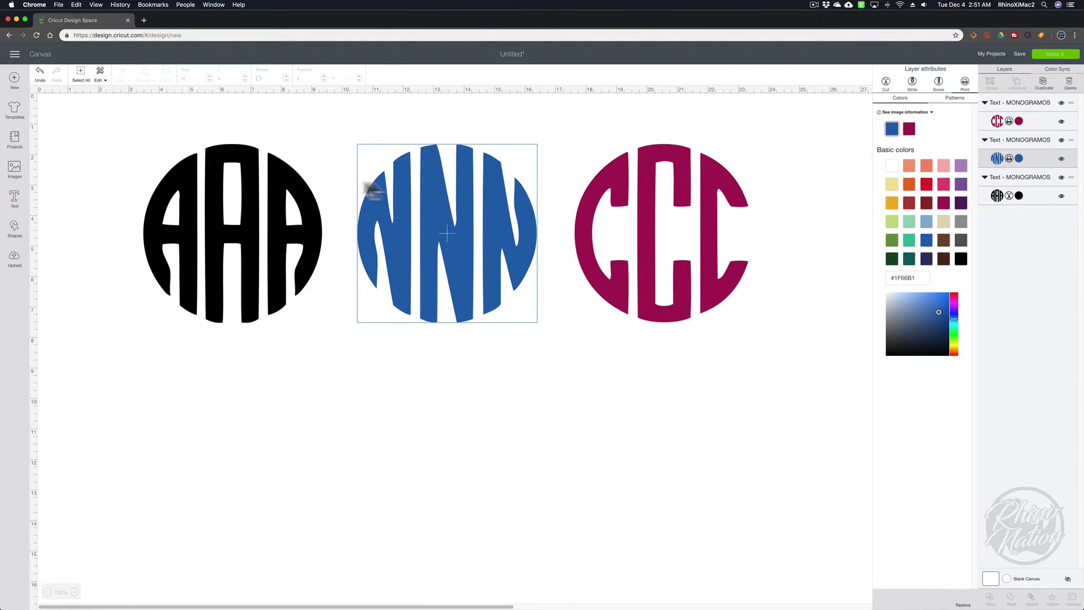
# - Set the A monogram's layer to Print and color it Lavender (#B08FC2)
pyautogui.click(1028, 197)
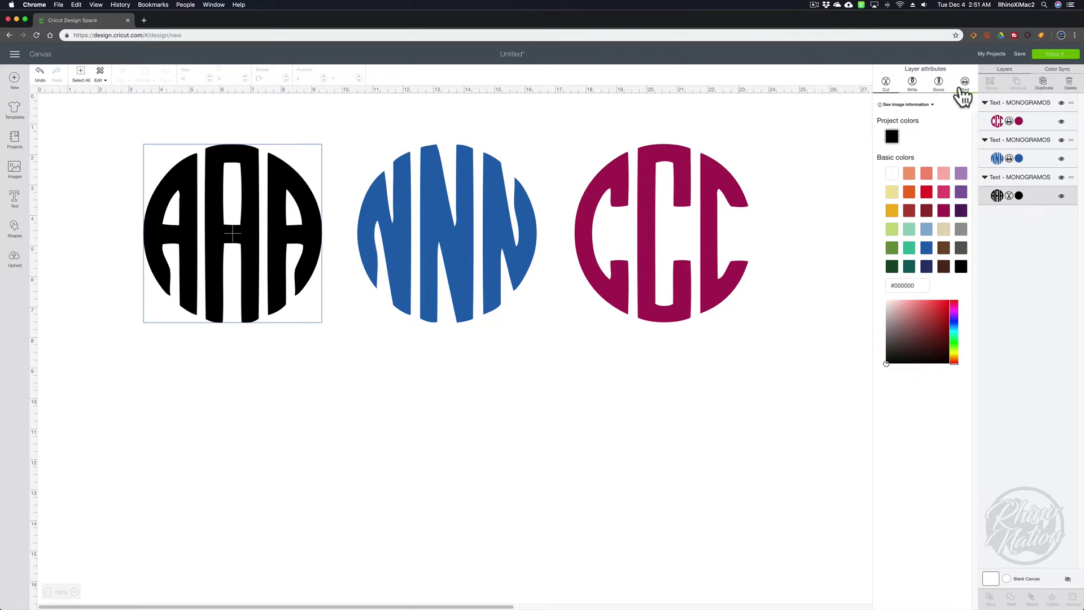
pyautogui.click(965, 83)
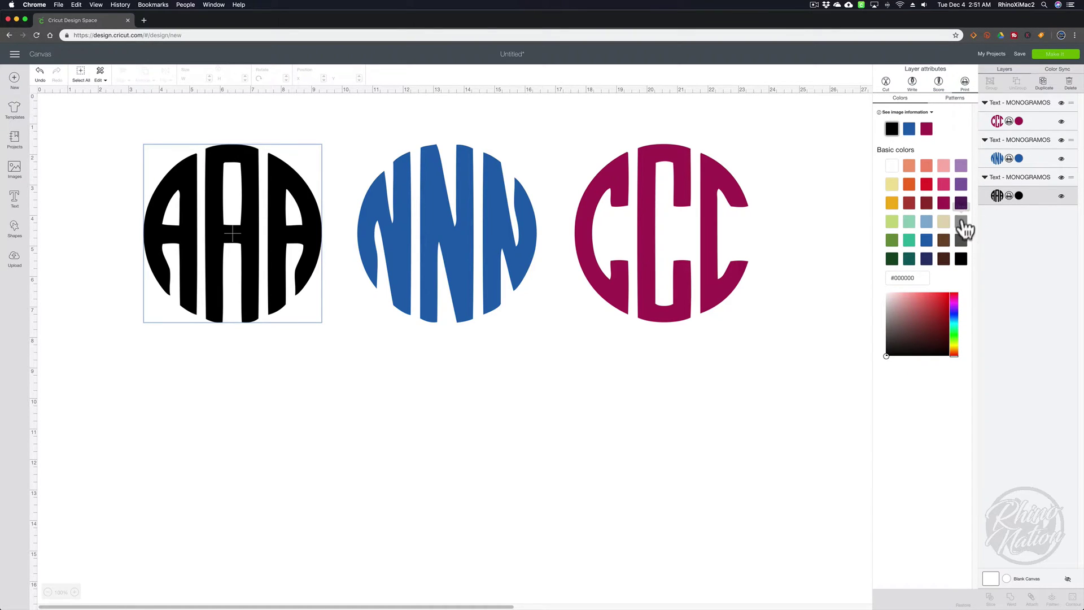
pyautogui.click(961, 167)
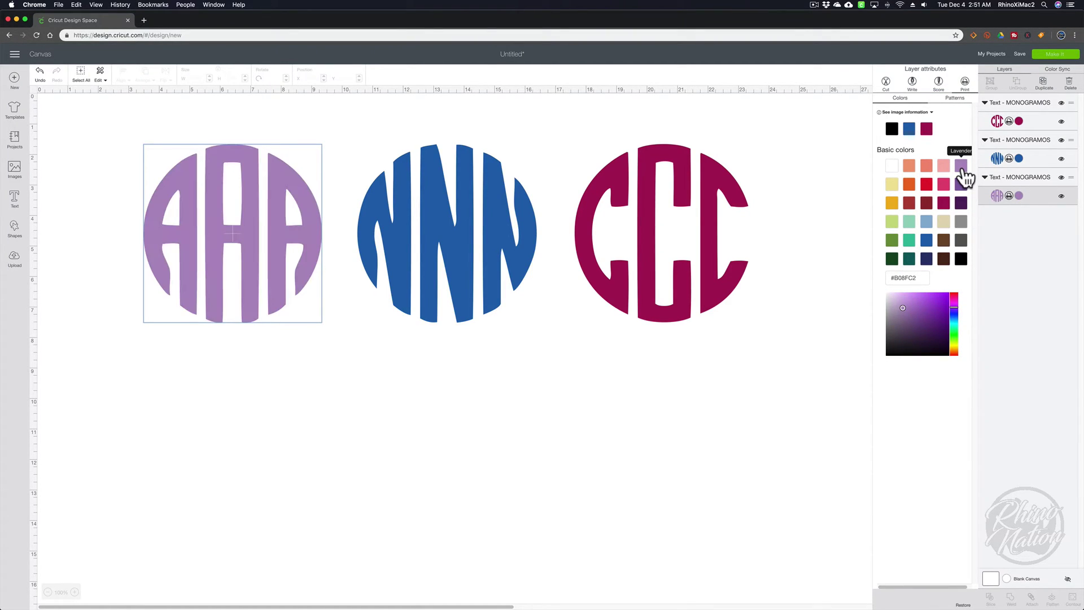
# - Center the three monograms on top of each other and enlarge the stack to about 11.8 by 11.7 inches
pyautogui.moveTo(92, 114); pyautogui.dragTo(852, 398)
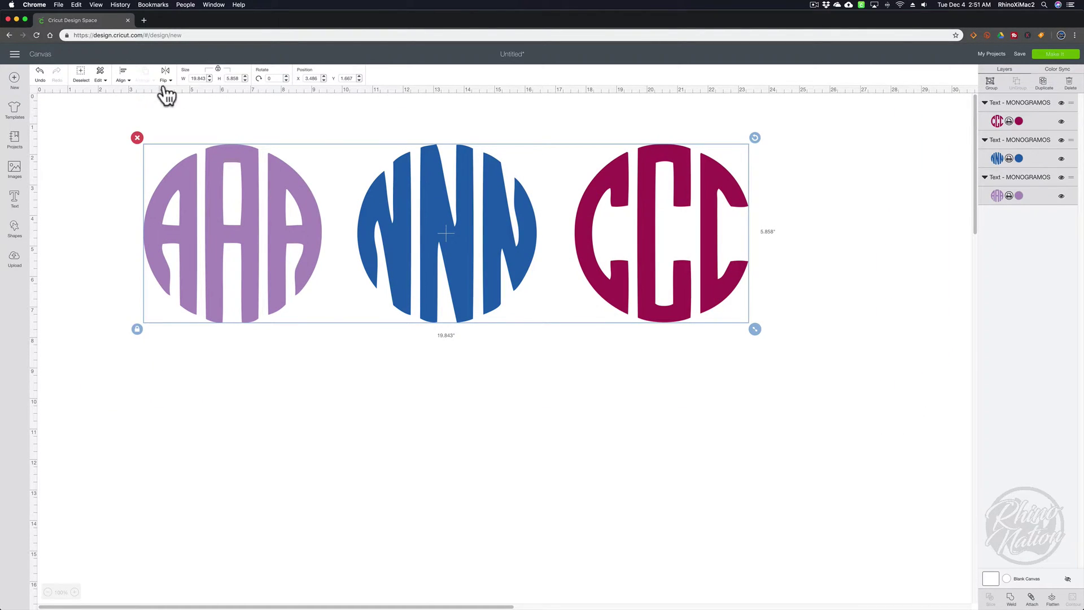
pyautogui.click(124, 77)
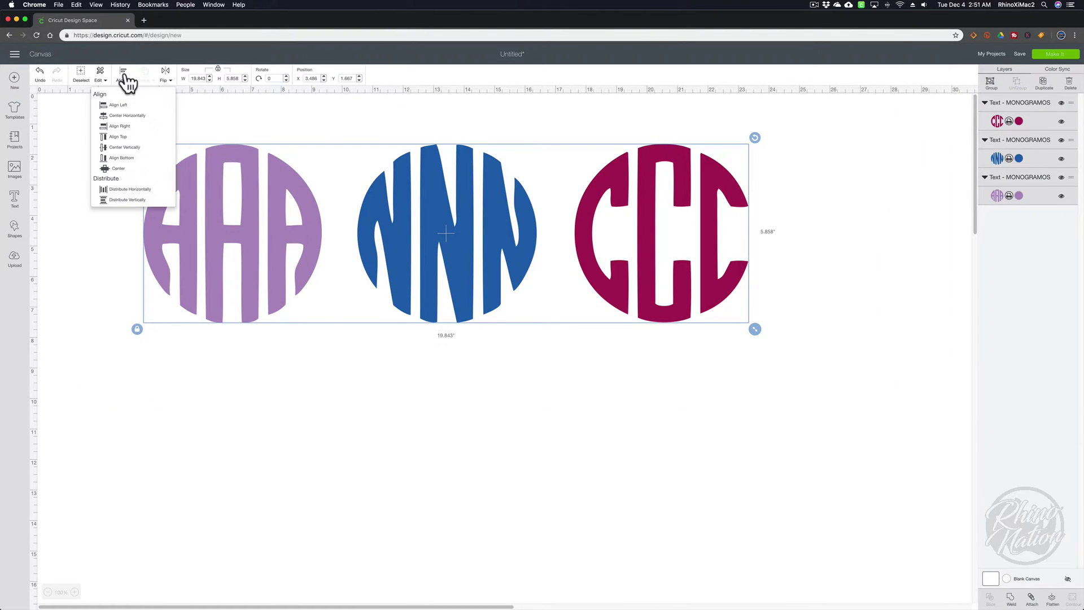
pyautogui.click(119, 169)
pyautogui.moveTo(322, 117); pyautogui.dragTo(728, 475)
pyautogui.moveTo(542, 194); pyautogui.dragTo(504, 181)
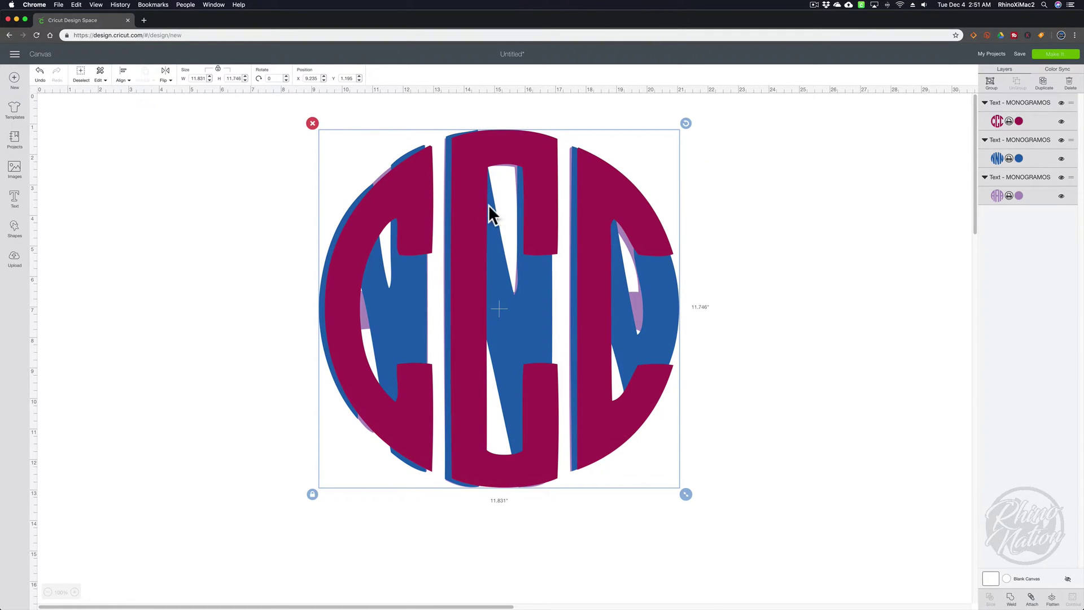
# - Align the three stacked monograms to their left edges and center them vertically
pyautogui.click(672, 249)
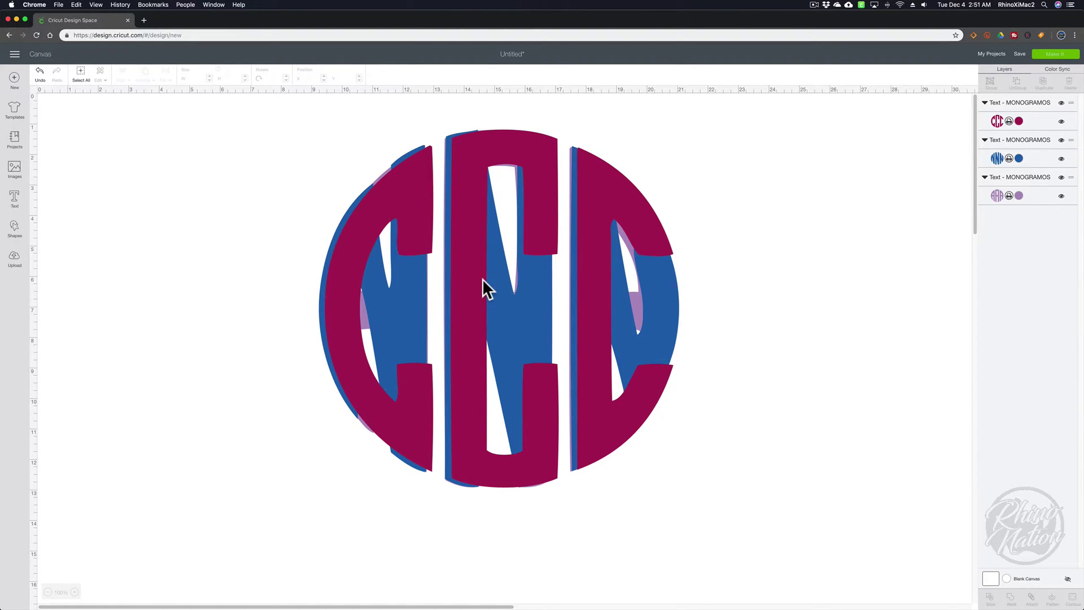
pyautogui.moveTo(284, 116); pyautogui.dragTo(756, 551)
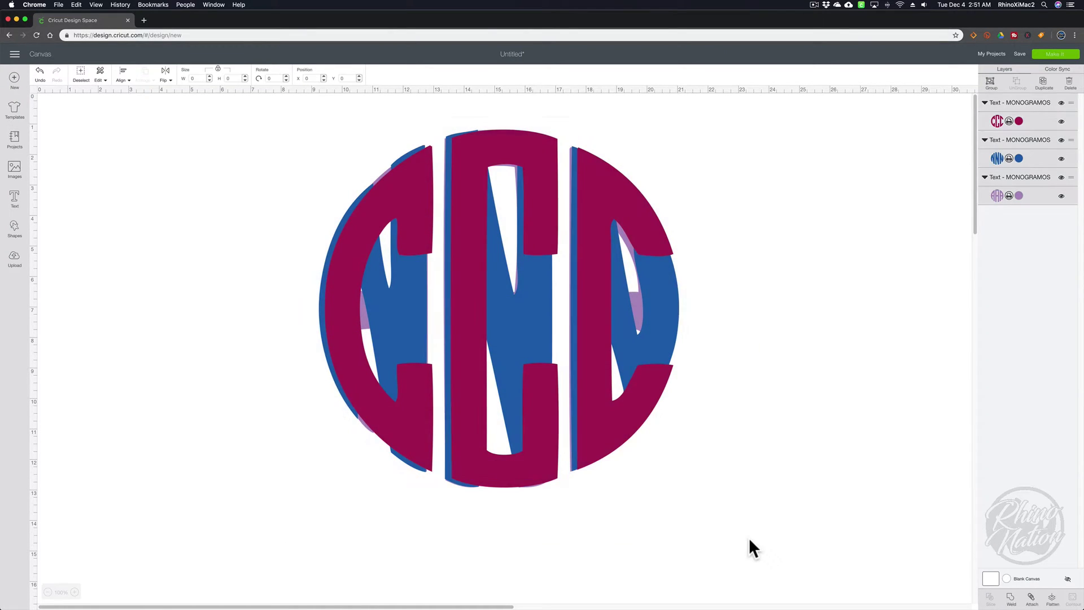
pyautogui.click(125, 79)
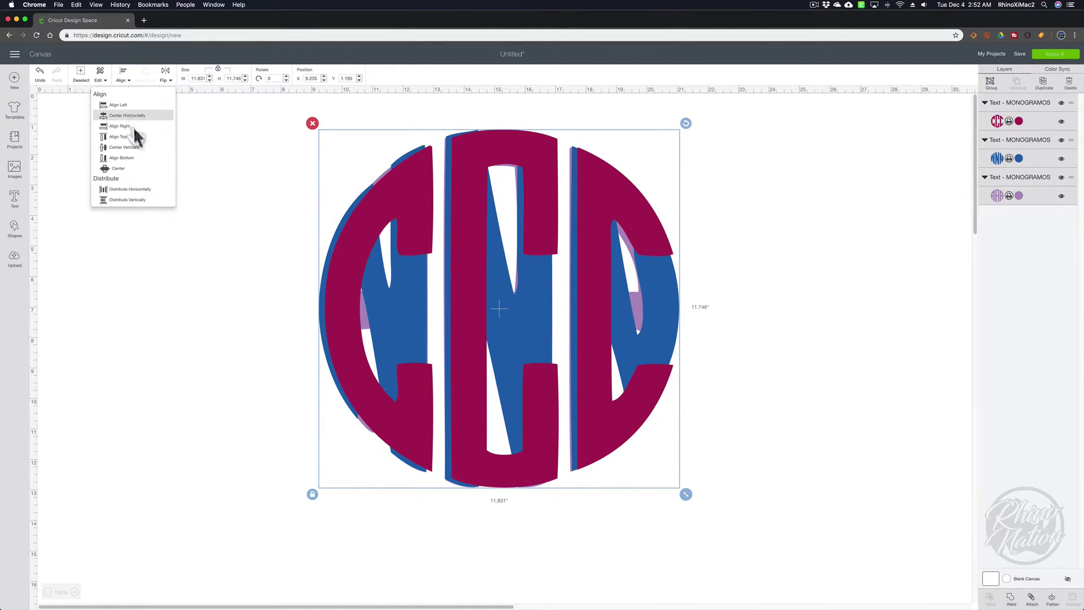
pyautogui.click(129, 105)
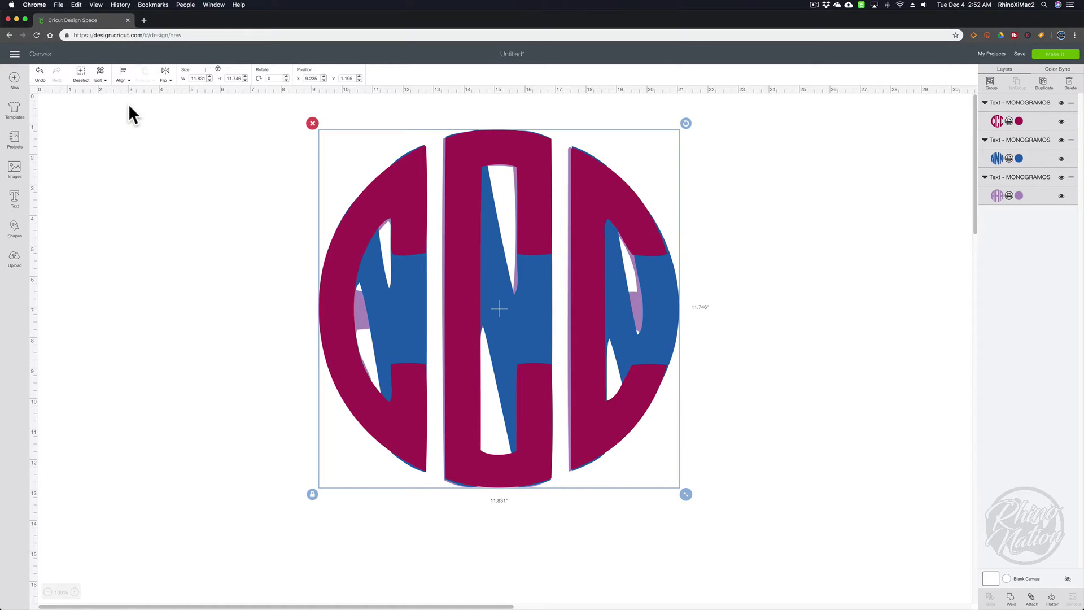
pyautogui.click(123, 74)
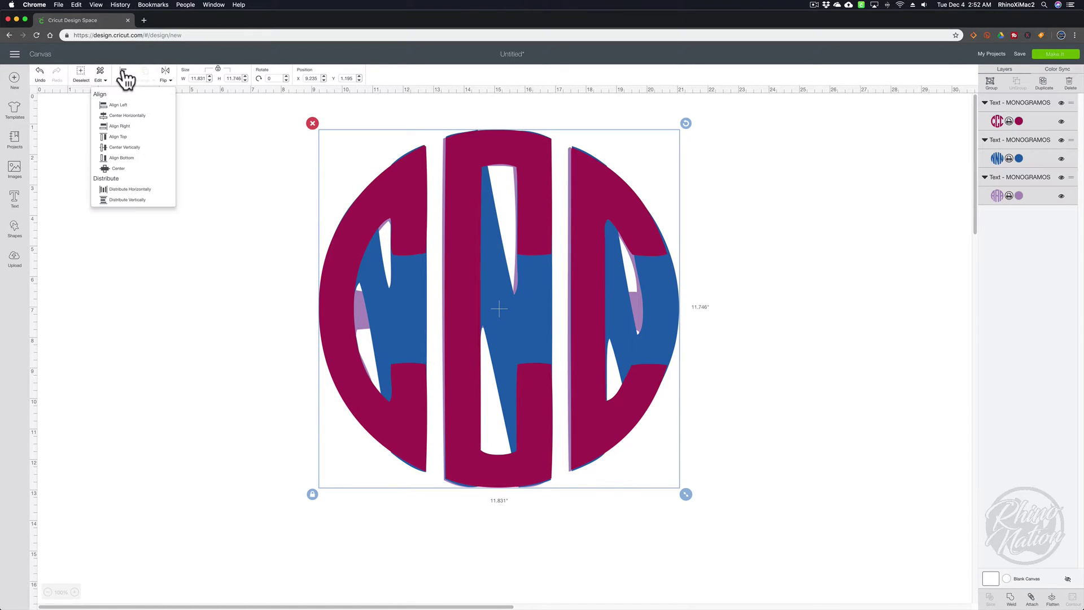
pyautogui.click(131, 146)
pyautogui.click(254, 214)
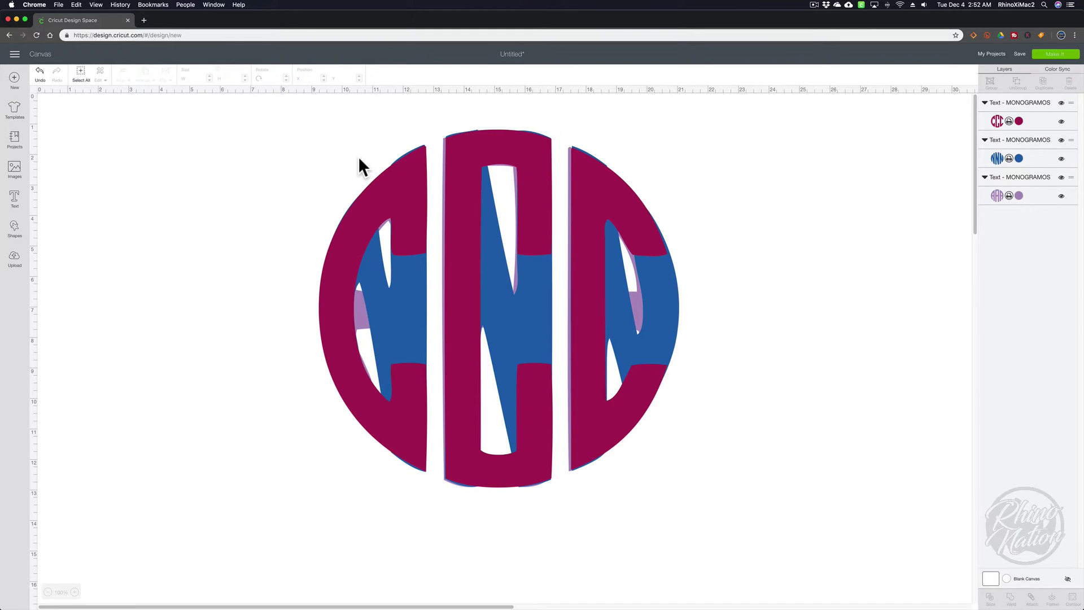
pyautogui.press('super+z')
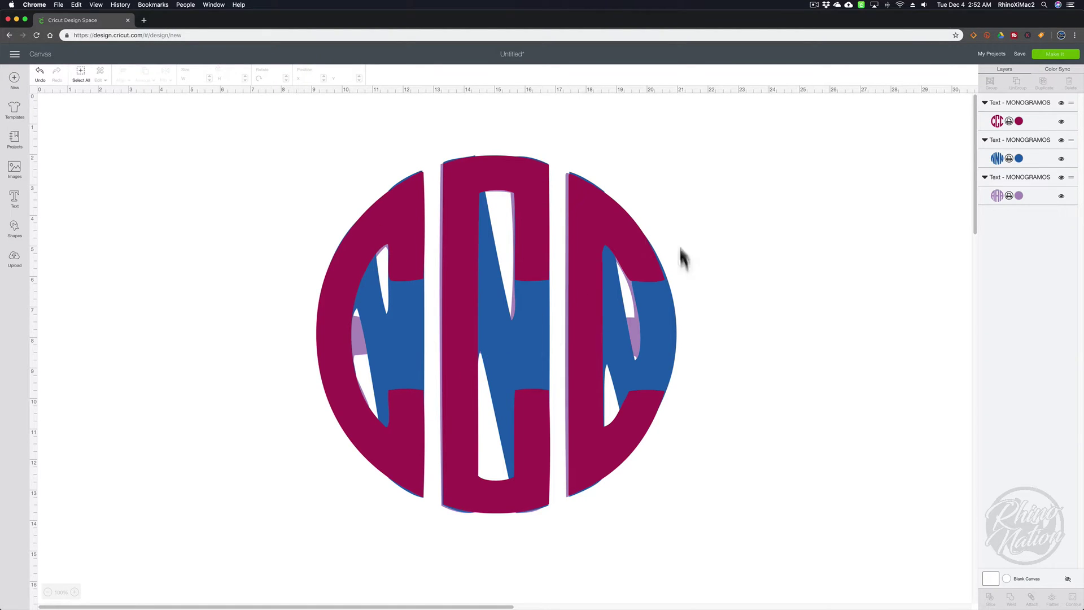
# - Cover the monogram's middle column with a square stretched to about 4.3 by 13.6 inches and color it light orange (#F39F73)
pyautogui.click(11, 232)
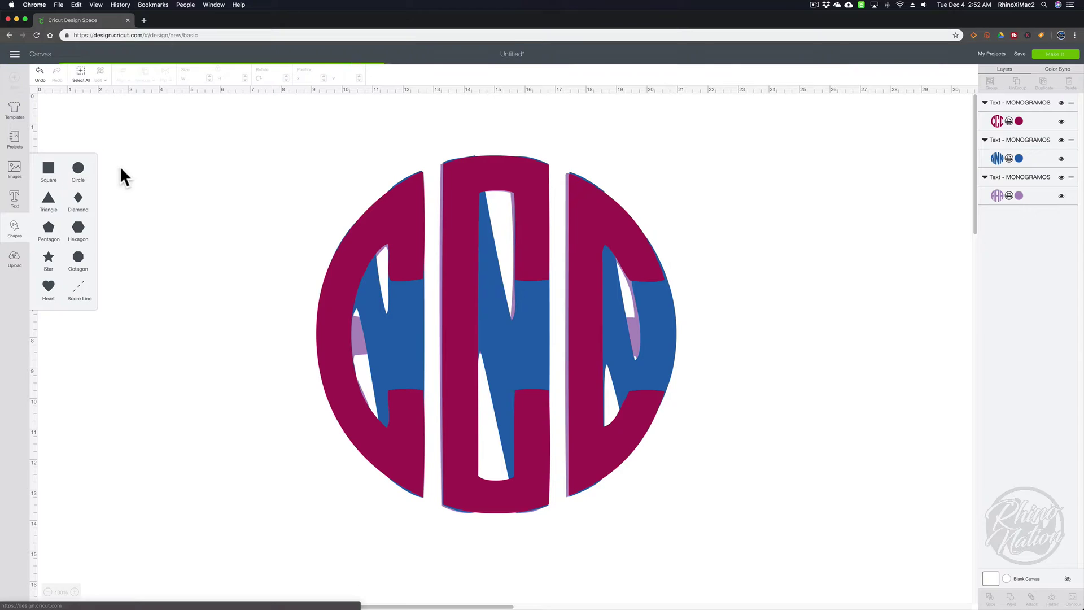
pyautogui.click(48, 168)
pyautogui.moveTo(138, 213); pyautogui.dragTo(451, 168)
pyautogui.moveTo(530, 238); pyautogui.dragTo(565, 557)
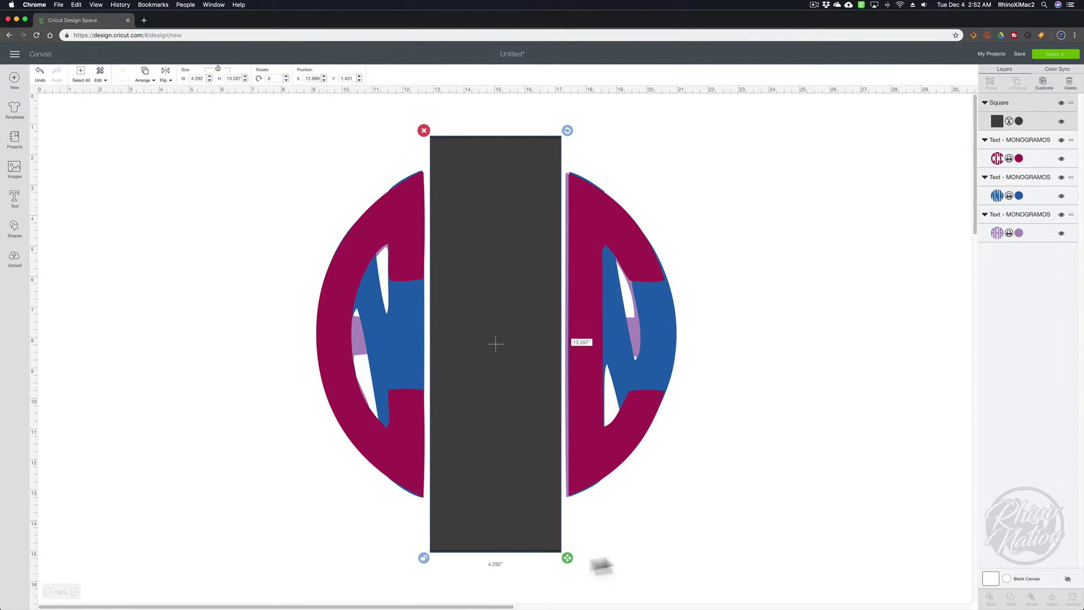
pyautogui.click(1018, 121)
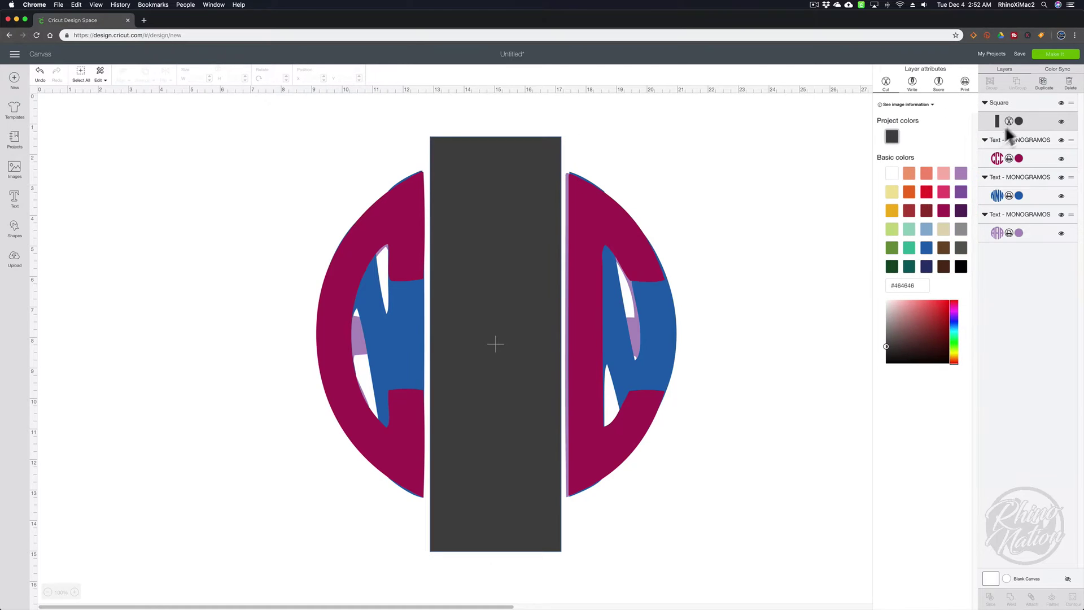
pyautogui.click(907, 176)
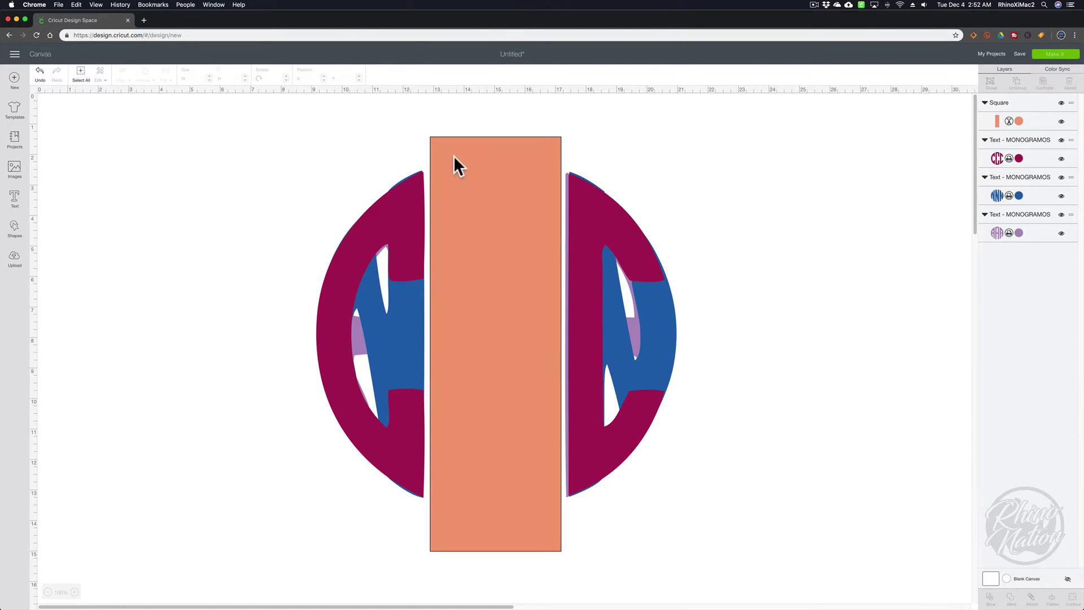
# - Duplicate the light orange rectangle twice
pyautogui.click(453, 158)
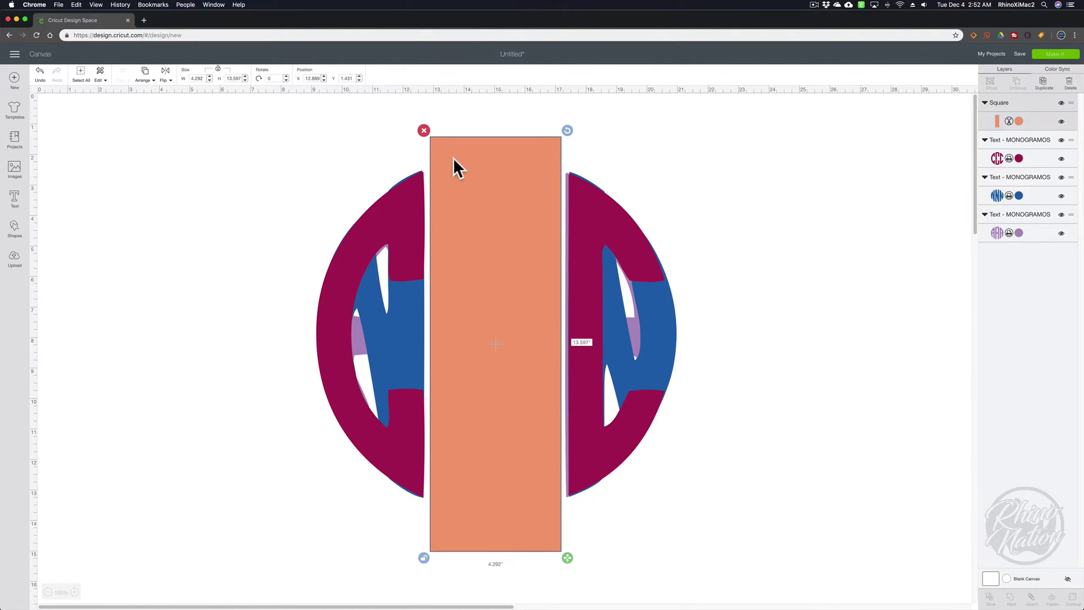
pyautogui.click(1044, 83)
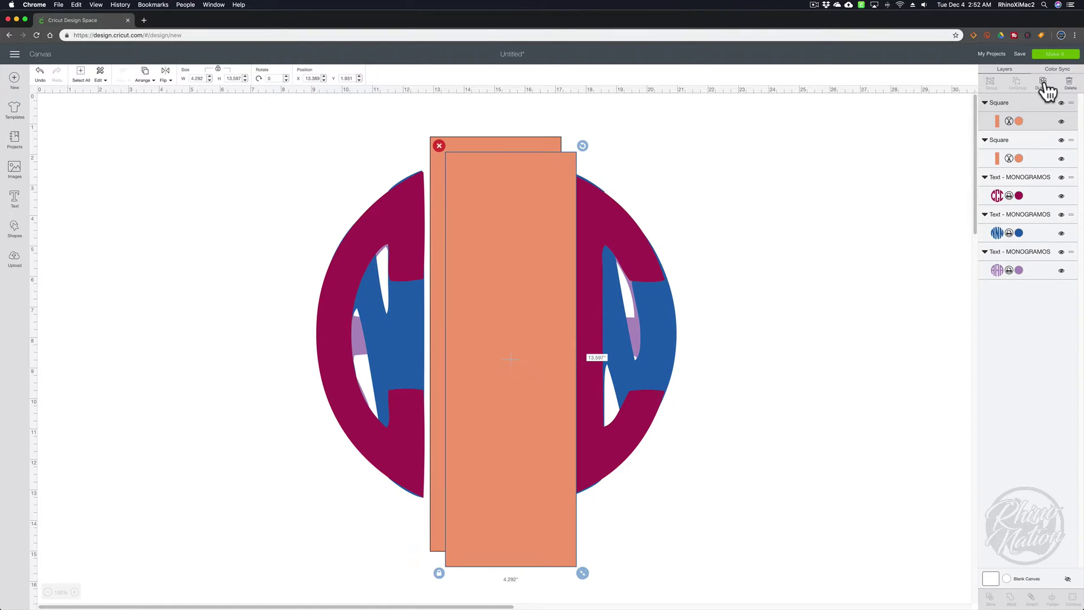
pyautogui.click(1044, 82)
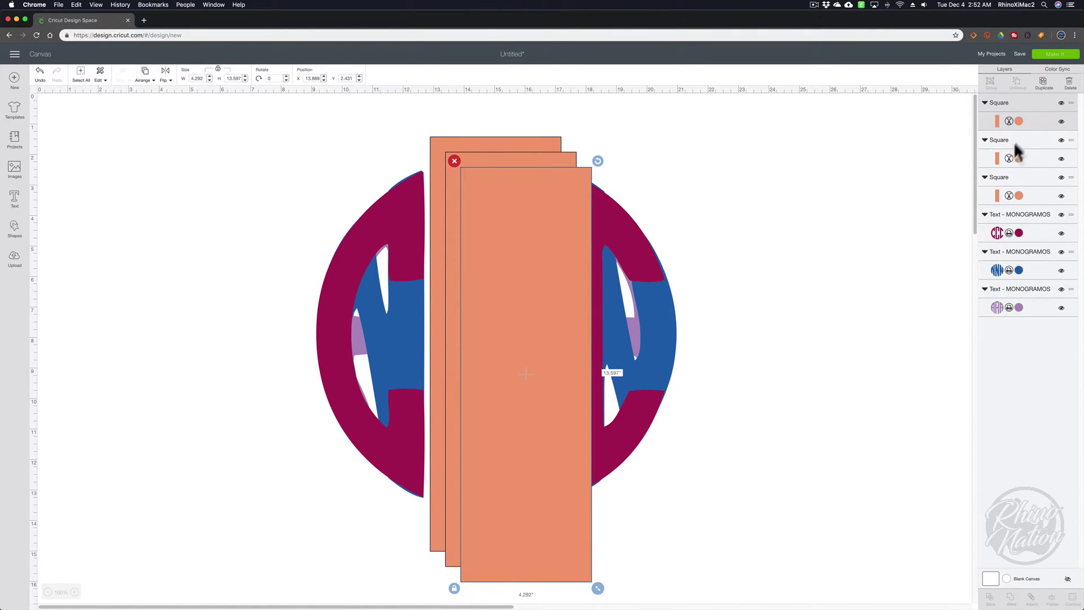
# - Recolor the front rectangle lavender (#B08FC2) and the middle rectangle light yellow
pyautogui.click(1019, 120)
pyautogui.click(960, 173)
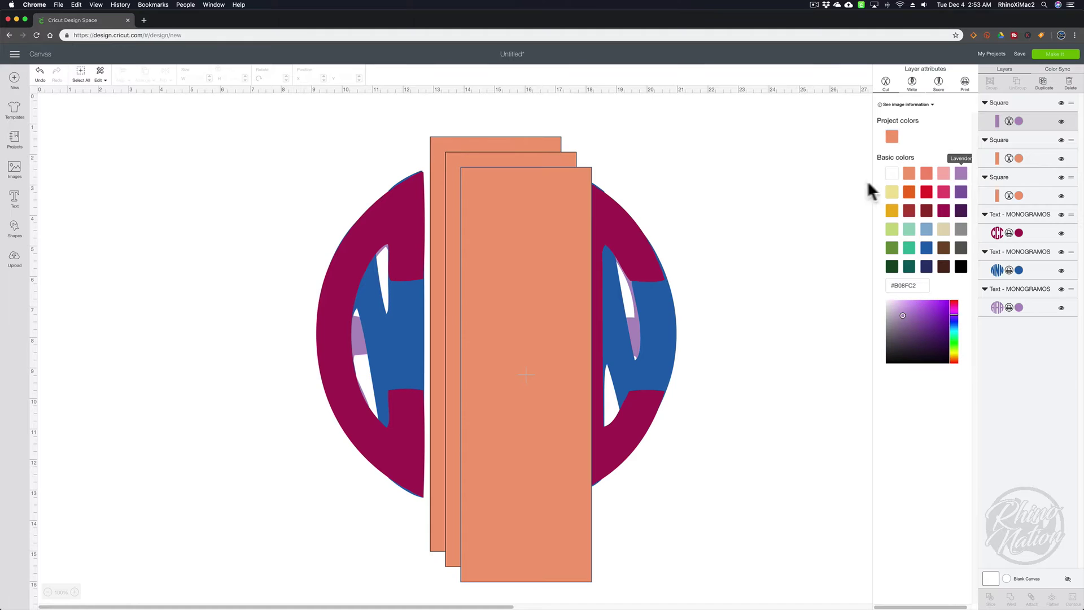
pyautogui.click(493, 160)
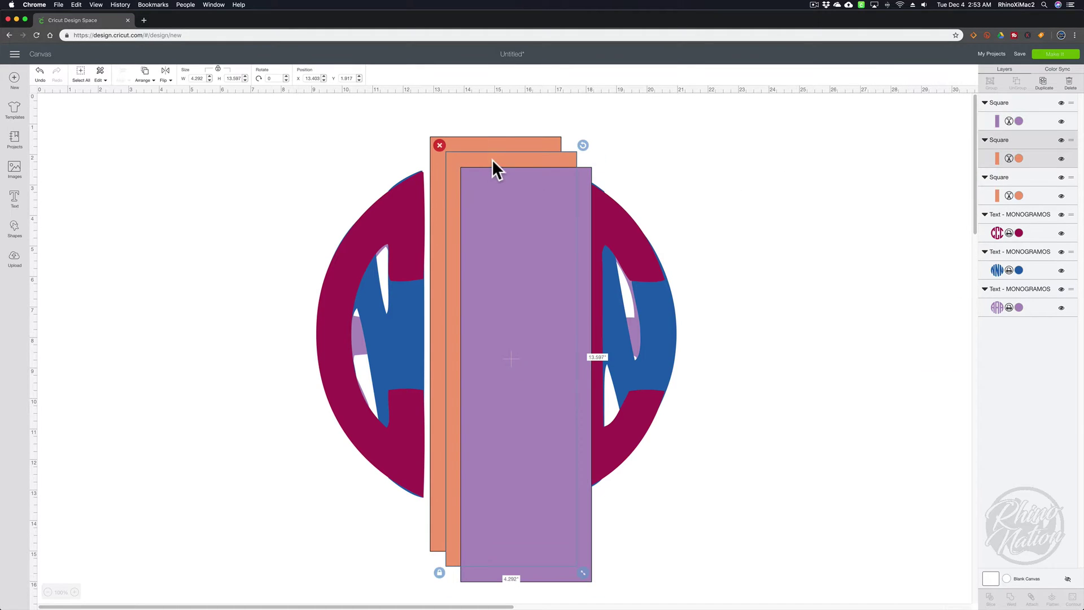
pyautogui.click(1019, 158)
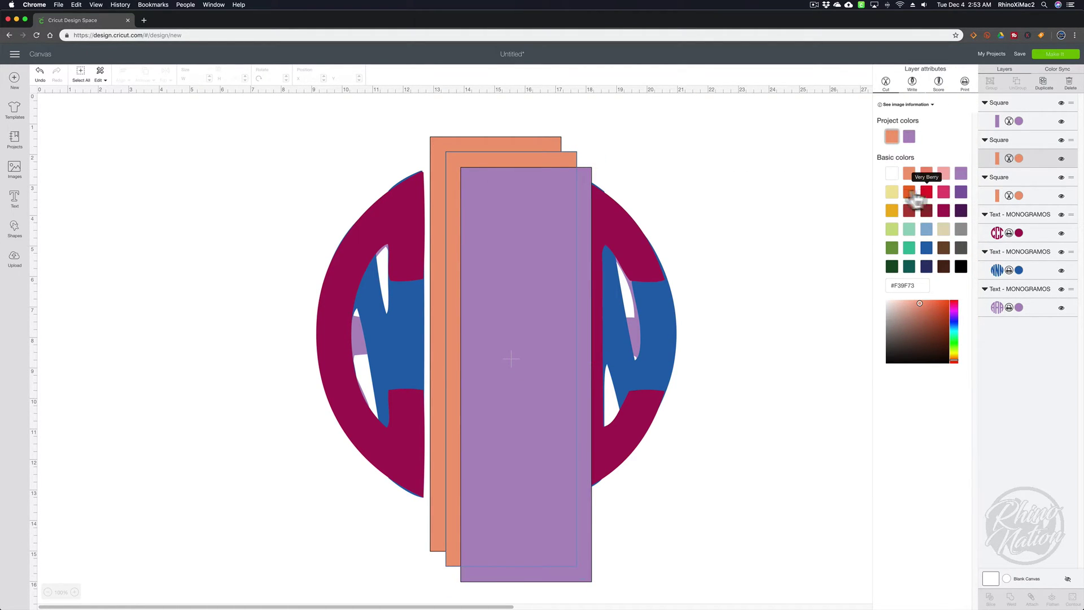
pyautogui.click(892, 192)
# - Align the orange, yellow and lavender rectangles to their left and top edges so they stack exactly
pyautogui.click(453, 140)
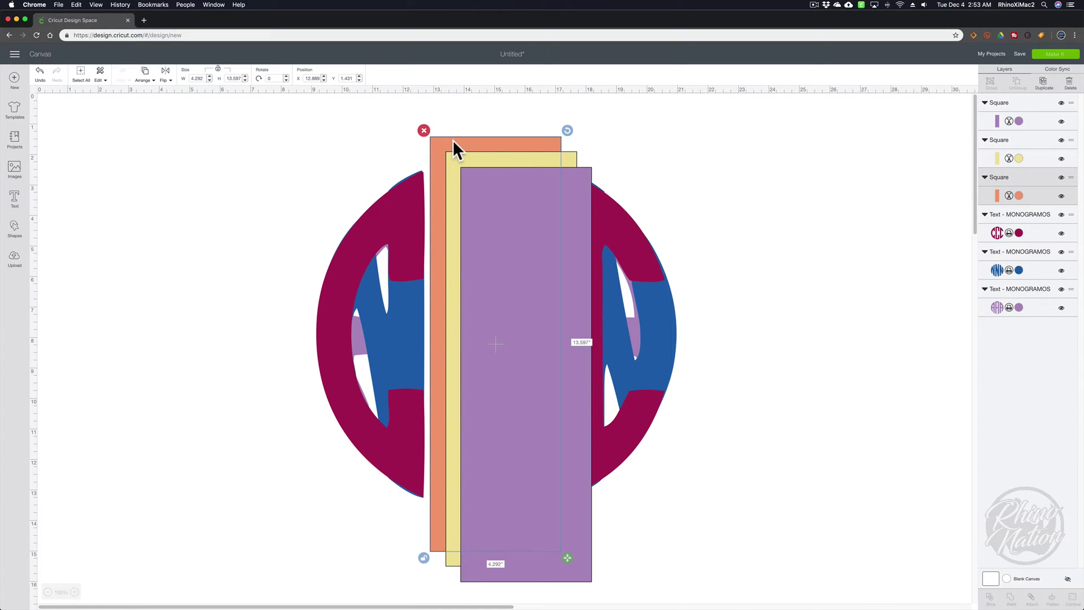
pyautogui.keyDown('shift'); pyautogui.click(524, 154); pyautogui.keyUp('shift')
pyautogui.keyDown('shift'); pyautogui.click(527, 173); pyautogui.keyUp('shift')
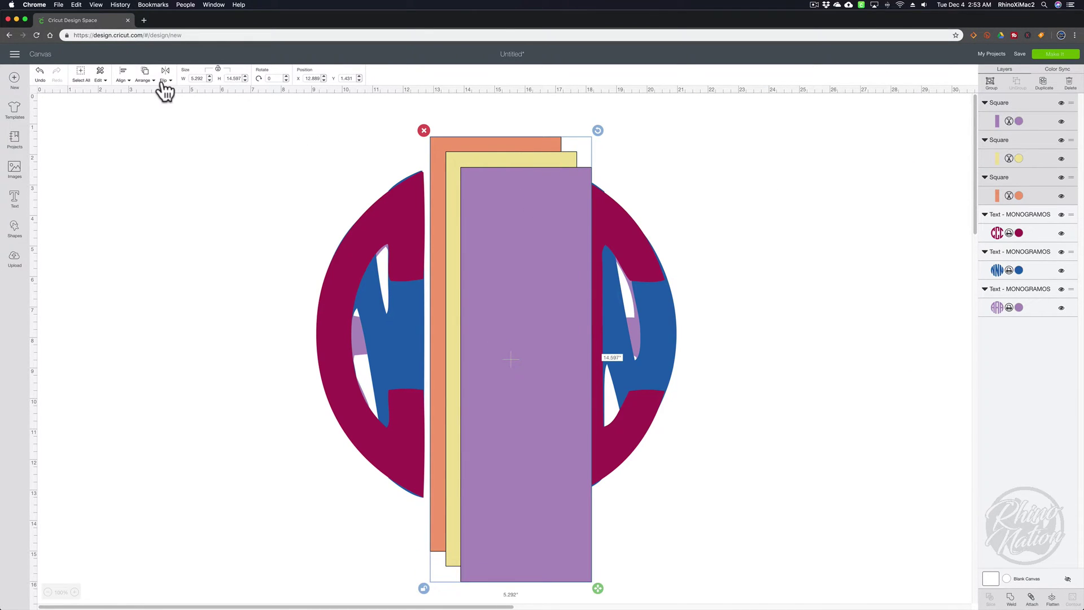
pyautogui.click(125, 80)
pyautogui.click(125, 76)
pyautogui.click(136, 137)
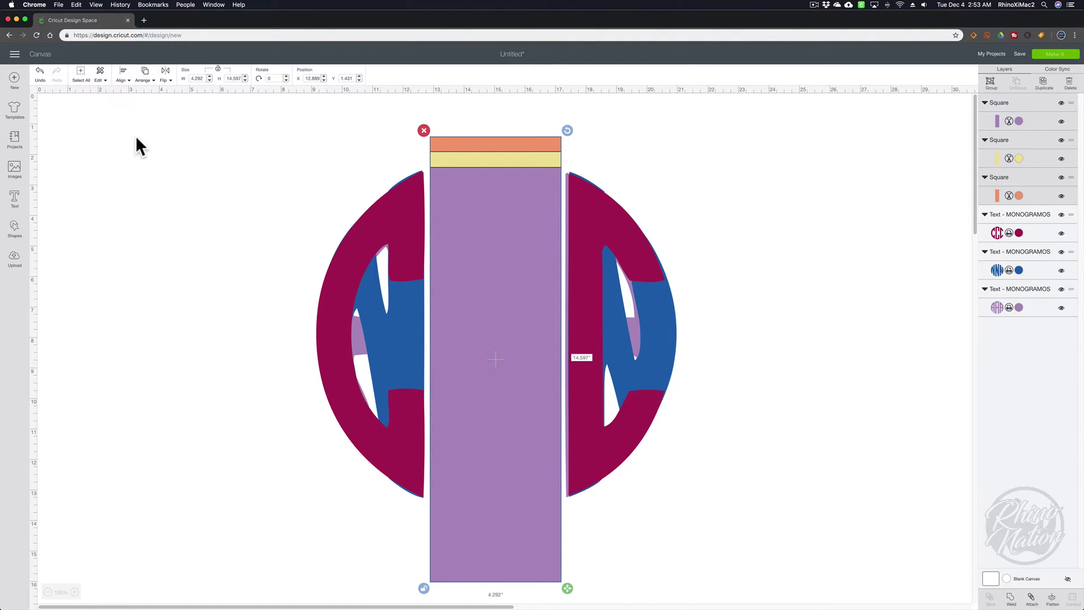
pyautogui.click(136, 137)
# - Hide the yellow and orange rectangles and the blue and purple monograms, keeping the lavender rectangle over the magenta monogram's middle column
pyautogui.click(1062, 140)
pyautogui.click(1062, 177)
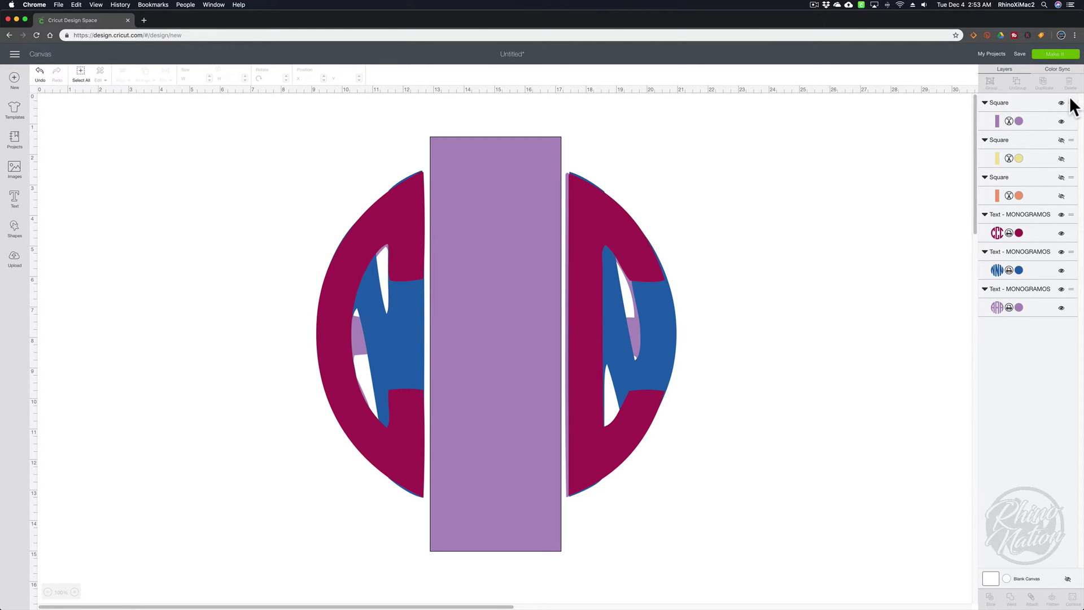
pyautogui.click(1062, 270)
pyautogui.click(1062, 307)
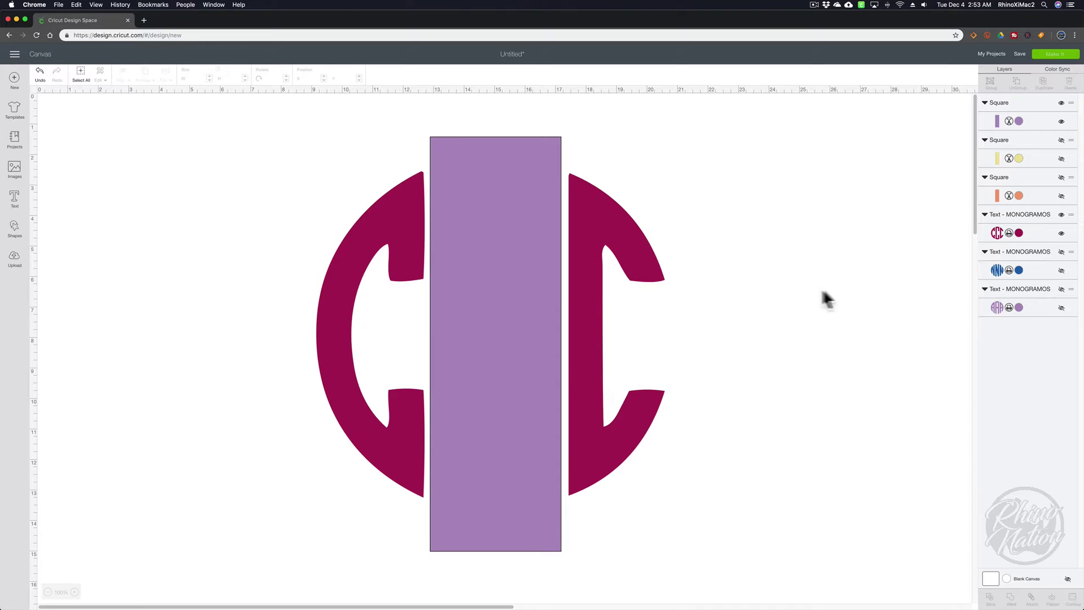
pyautogui.moveTo(501, 217); pyautogui.dragTo(675, 281)
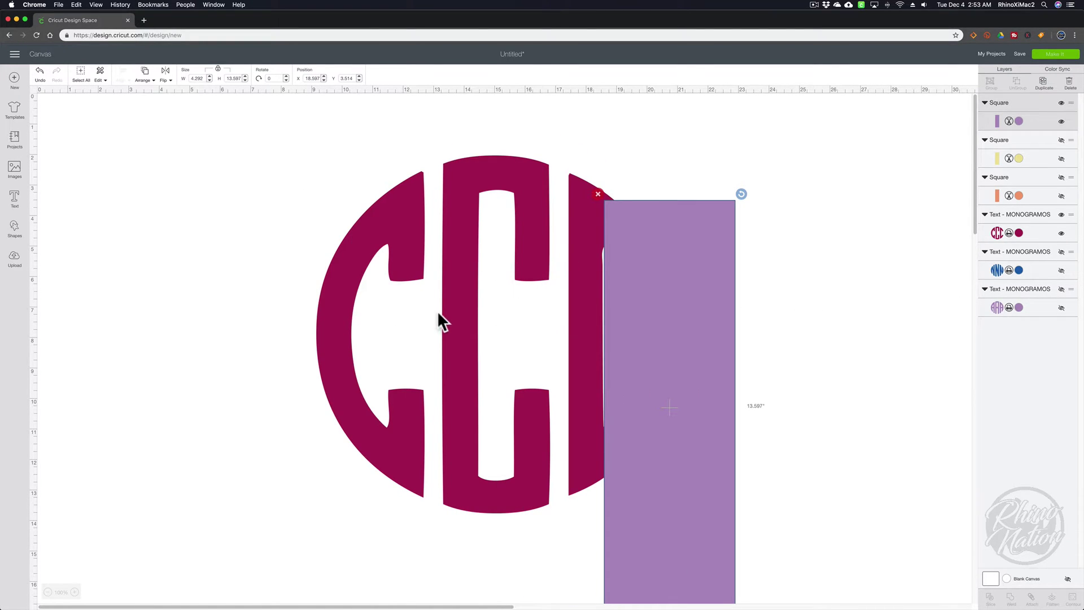
pyautogui.press('super+z')
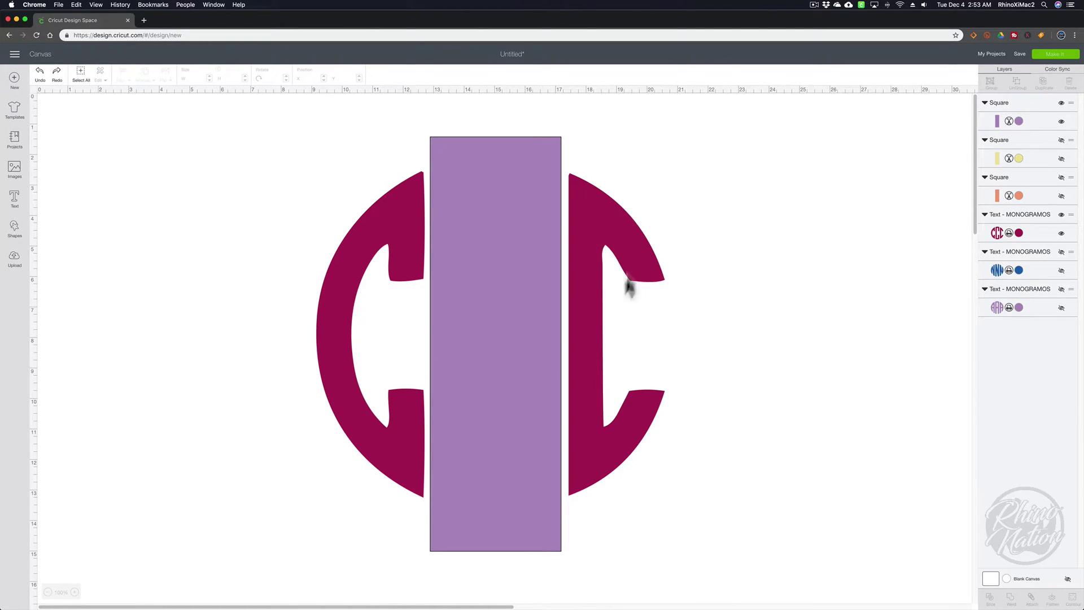
# - Slice the magenta monogram with the lavender rectangle and delete the three resulting middle-column pieces
pyautogui.click(467, 221)
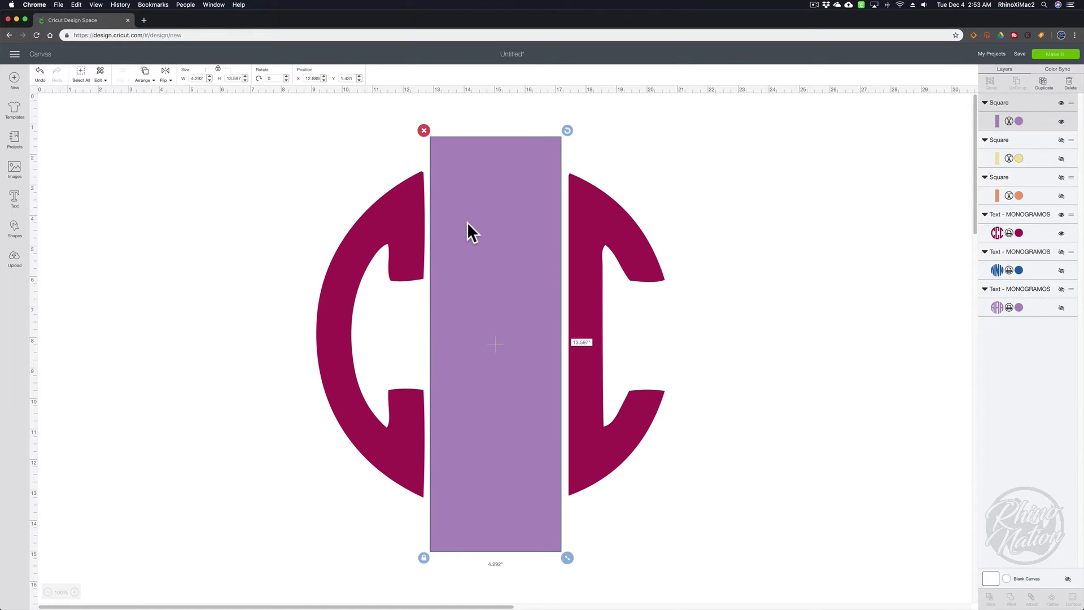
pyautogui.keyDown('shift'); pyautogui.click(360, 267); pyautogui.keyUp('shift')
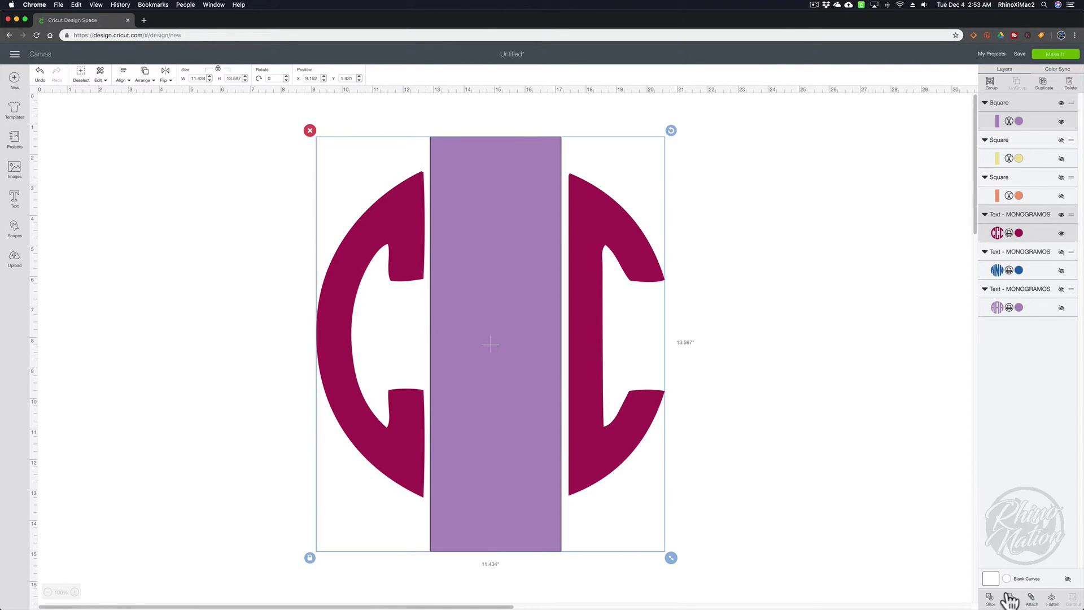
pyautogui.click(990, 598)
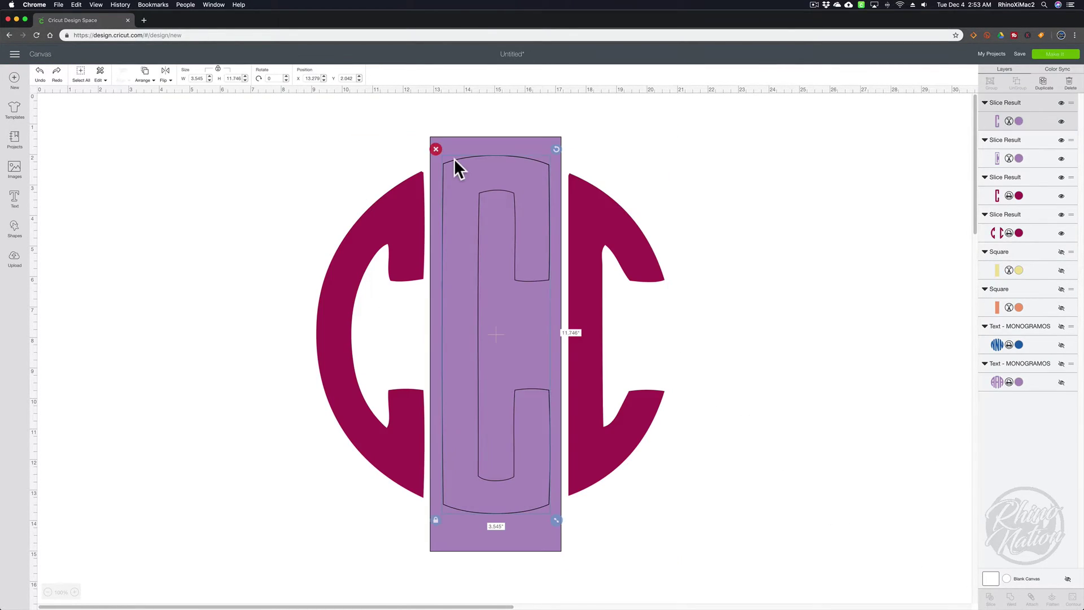
pyautogui.press('Delete')
pyautogui.click(499, 194)
pyautogui.press('Delete')
pyautogui.click(500, 197)
pyautogui.press('Delete')
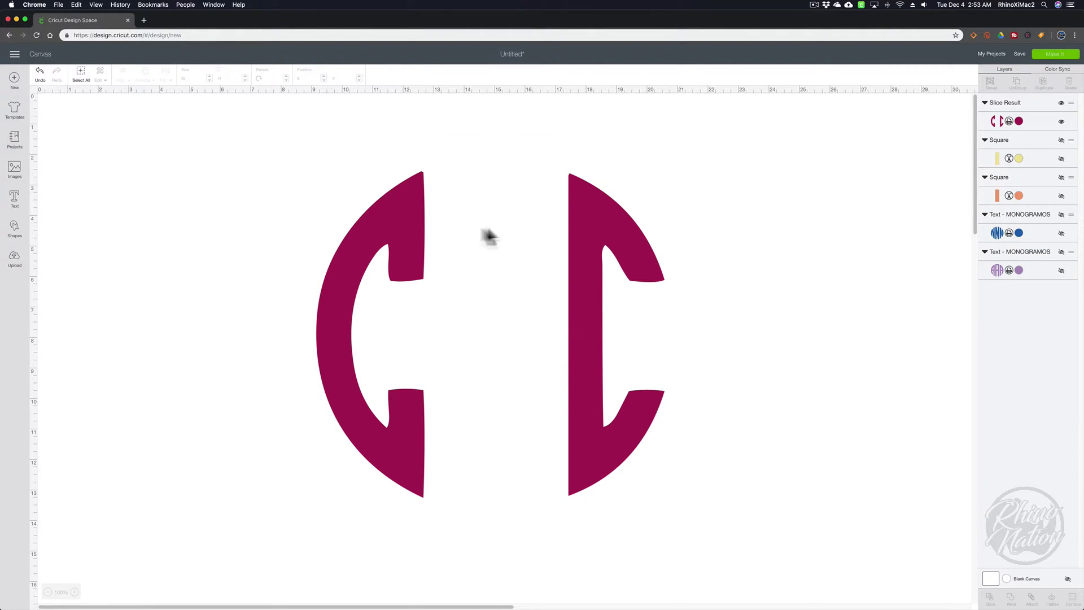
# - Cover the left magenta C with a new square stretched to about 6.2 by 12.1 inches and slice the two
pyautogui.click(410, 232)
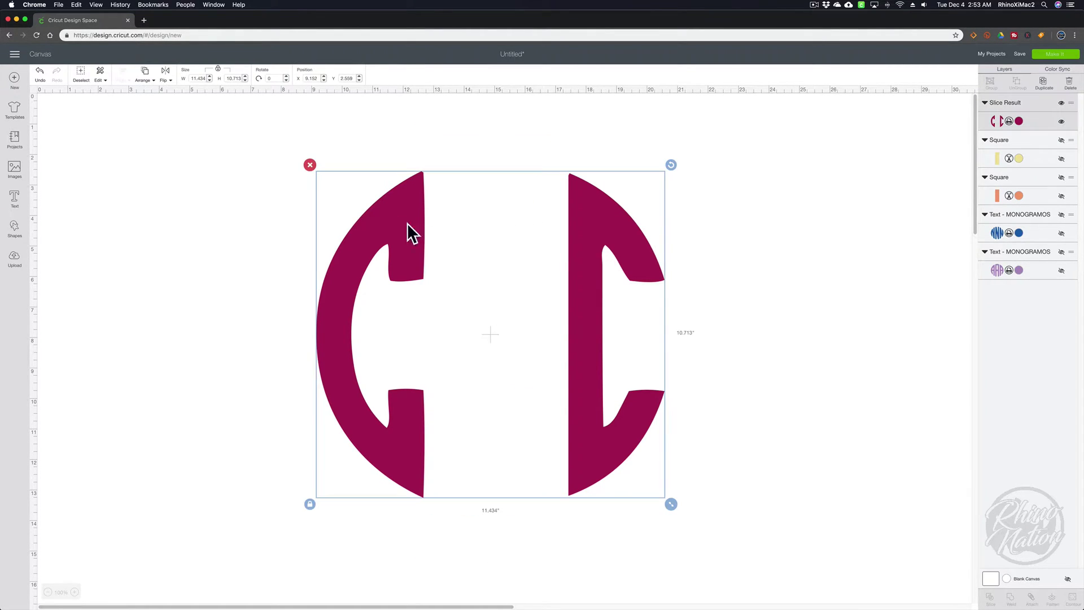
pyautogui.click(15, 229)
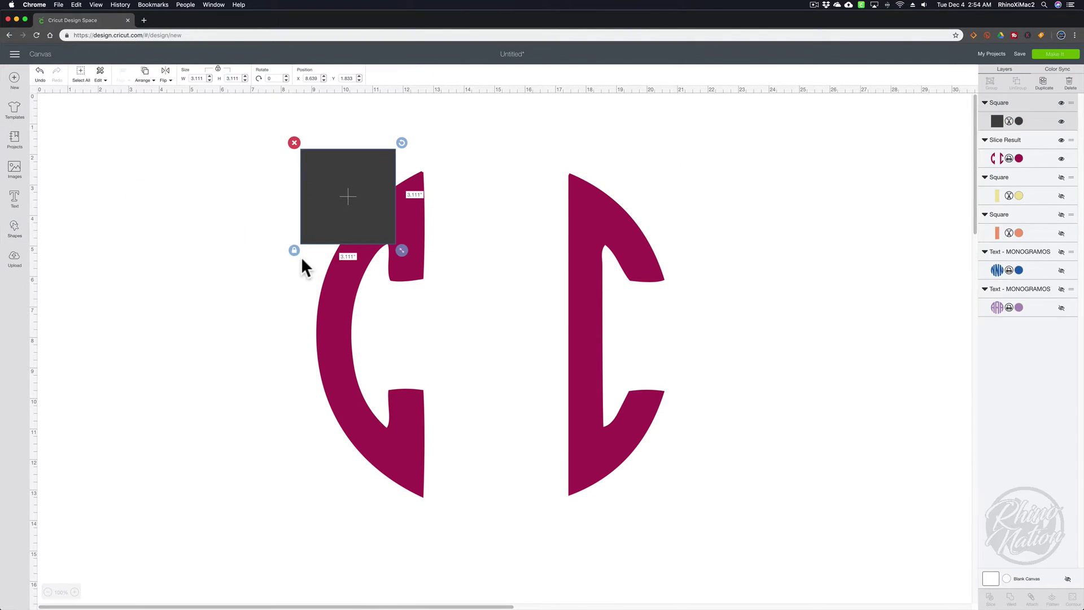
pyautogui.moveTo(402, 250); pyautogui.dragTo(496, 524)
pyautogui.moveTo(263, 117); pyautogui.dragTo(735, 578)
pyautogui.click(993, 598)
# - Delete the dark rectangle pieces and the left magenta C, keeping only the right C
pyautogui.click(428, 250)
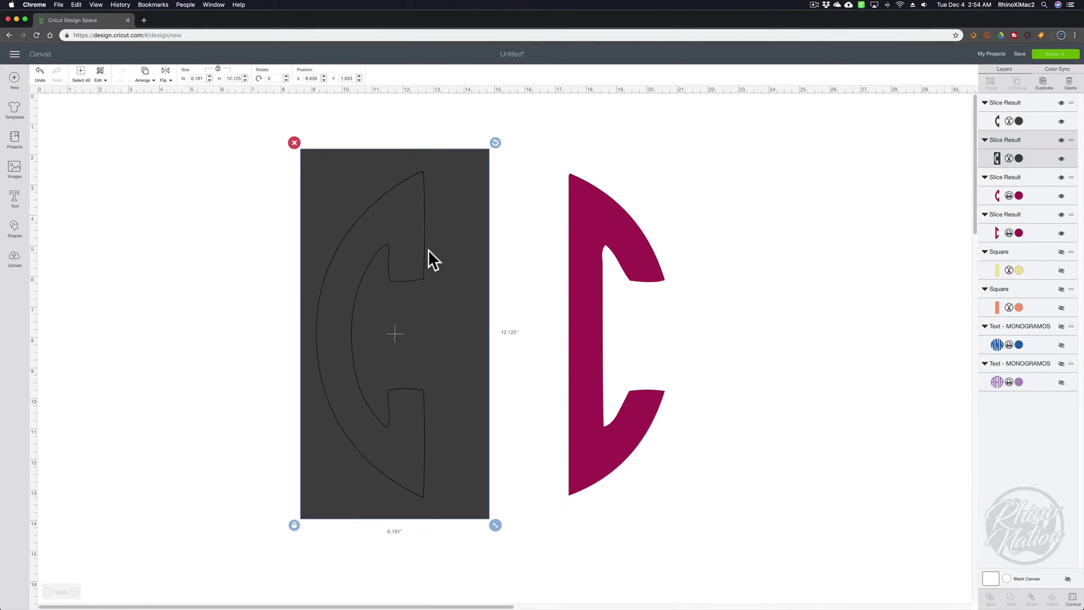
pyautogui.press('Delete')
pyautogui.click(402, 242)
pyautogui.press('Delete')
pyautogui.click(399, 234)
pyautogui.press('Delete')
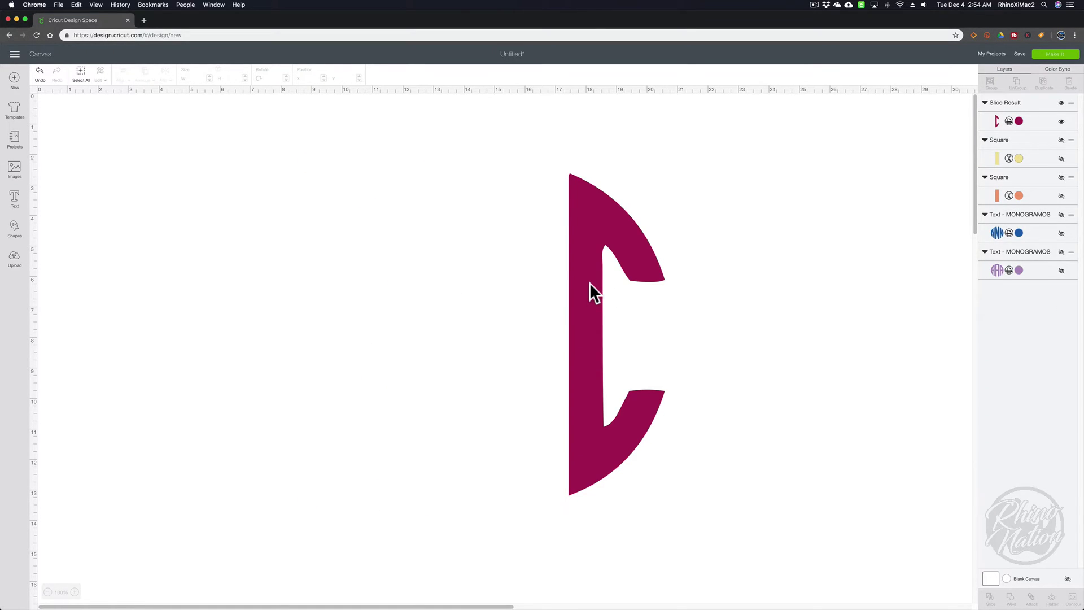
# - Hide the magenta C and show the yellow rectangle and the blue monogram
pyautogui.click(1061, 103)
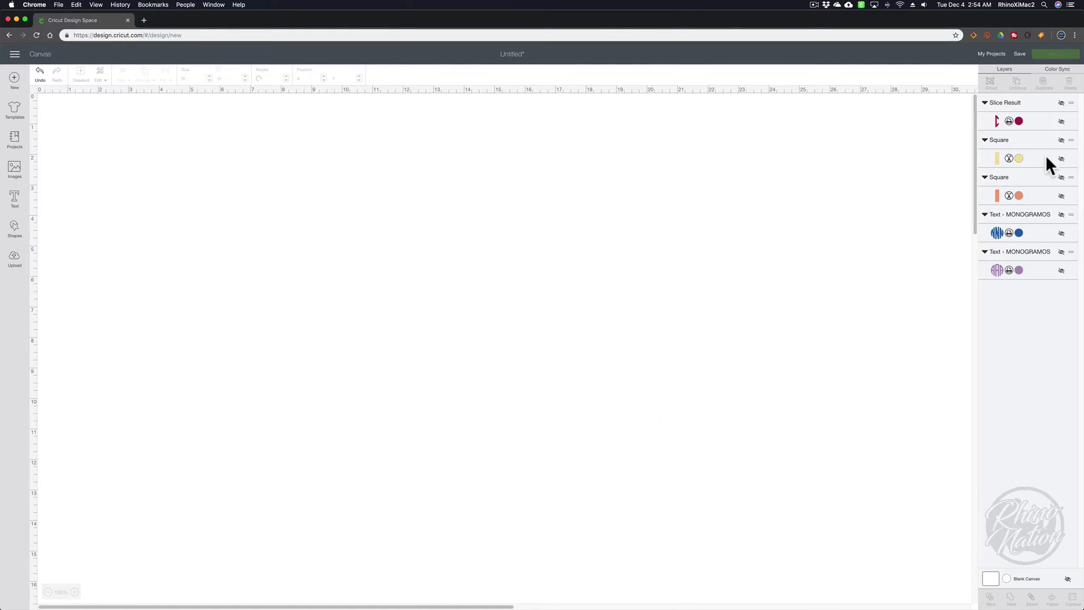
pyautogui.click(1062, 159)
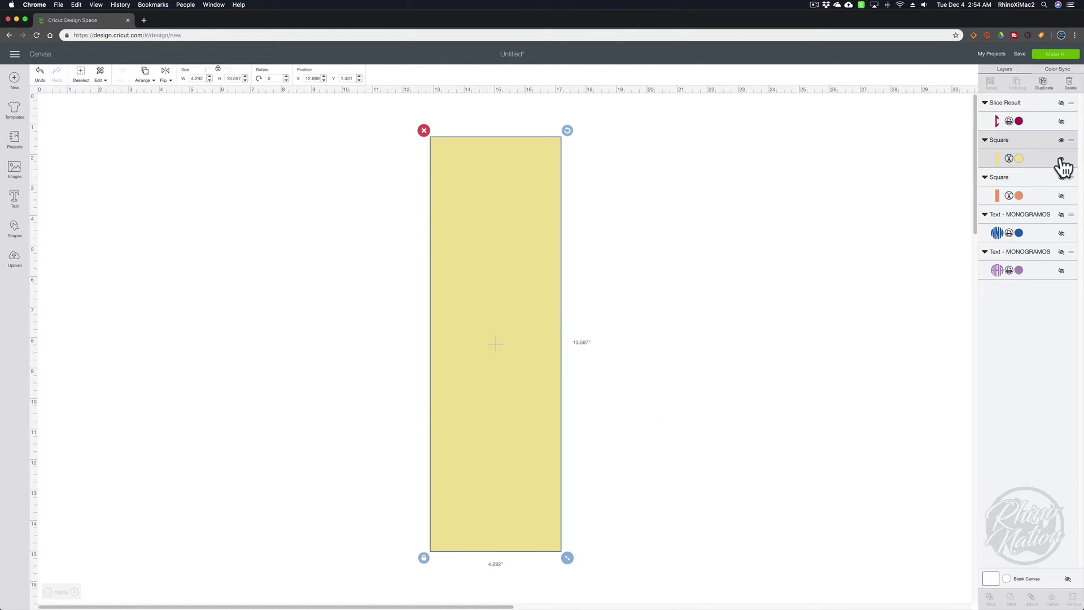
pyautogui.click(1062, 234)
# - Slice the blue monogram with the yellow rectangle and delete everything except the middle blue N
pyautogui.moveTo(285, 103); pyautogui.dragTo(709, 588)
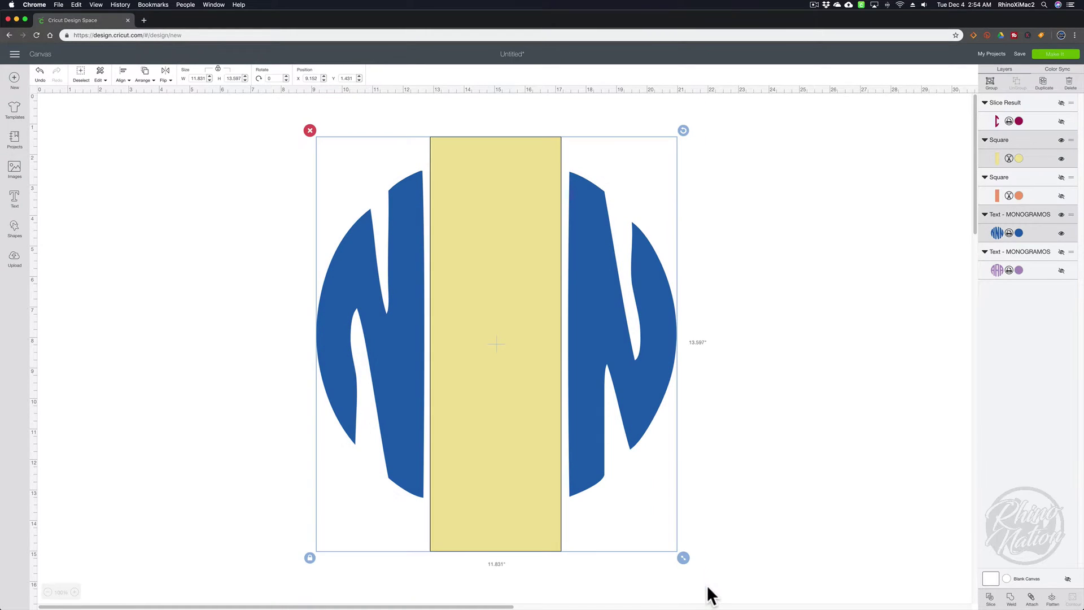
pyautogui.click(990, 598)
pyautogui.click(479, 144)
pyautogui.press('Delete')
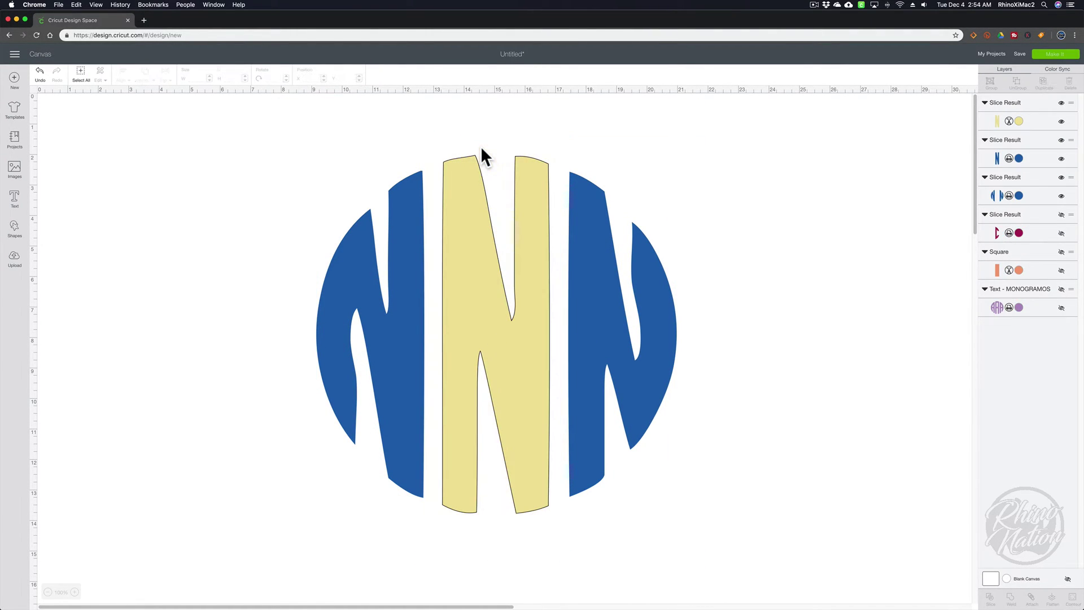
pyautogui.click(458, 186)
pyautogui.press('Delete')
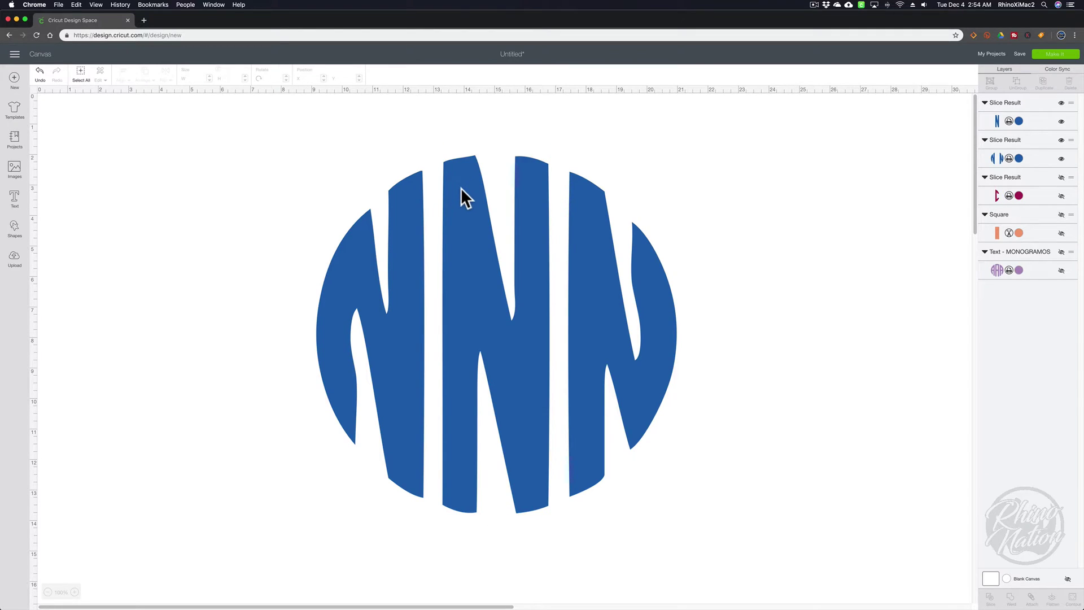
pyautogui.click(408, 240)
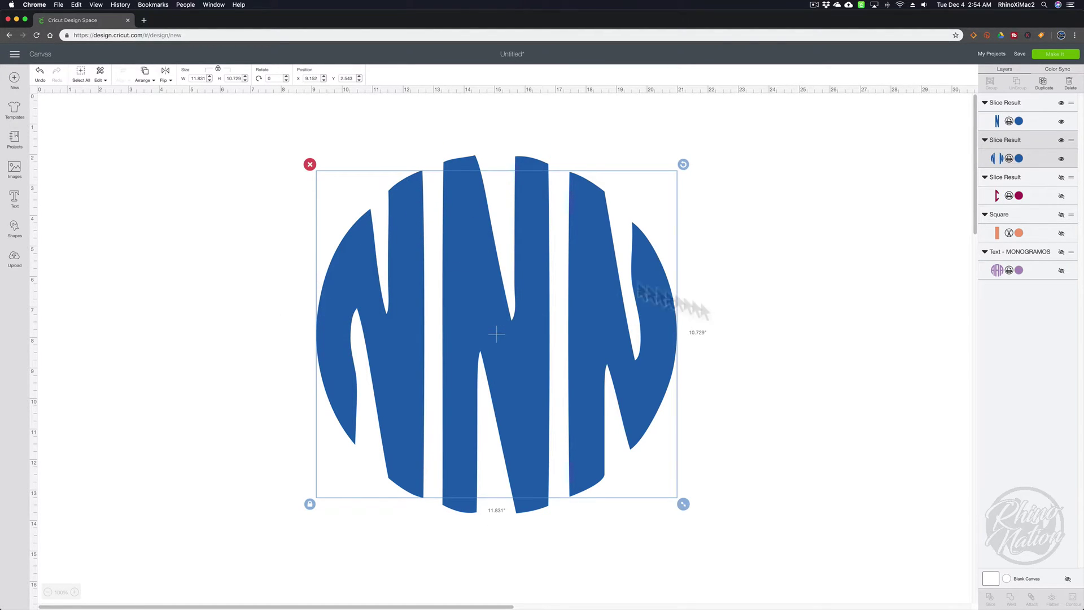
pyautogui.press('Delete')
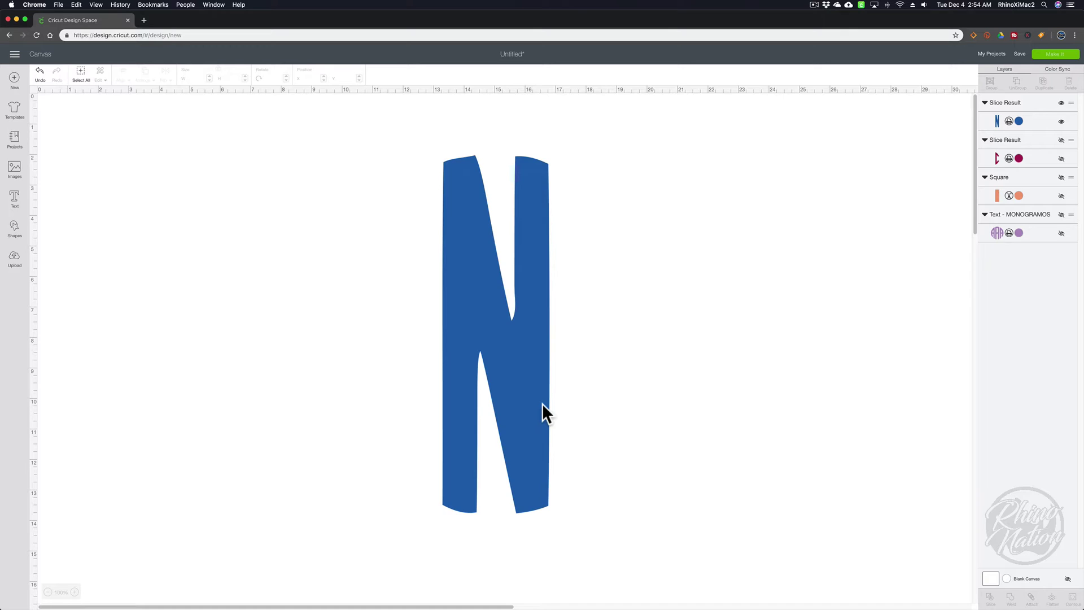
# - Hide the blue N and show the orange rectangle and the purple monogram
pyautogui.click(1061, 105)
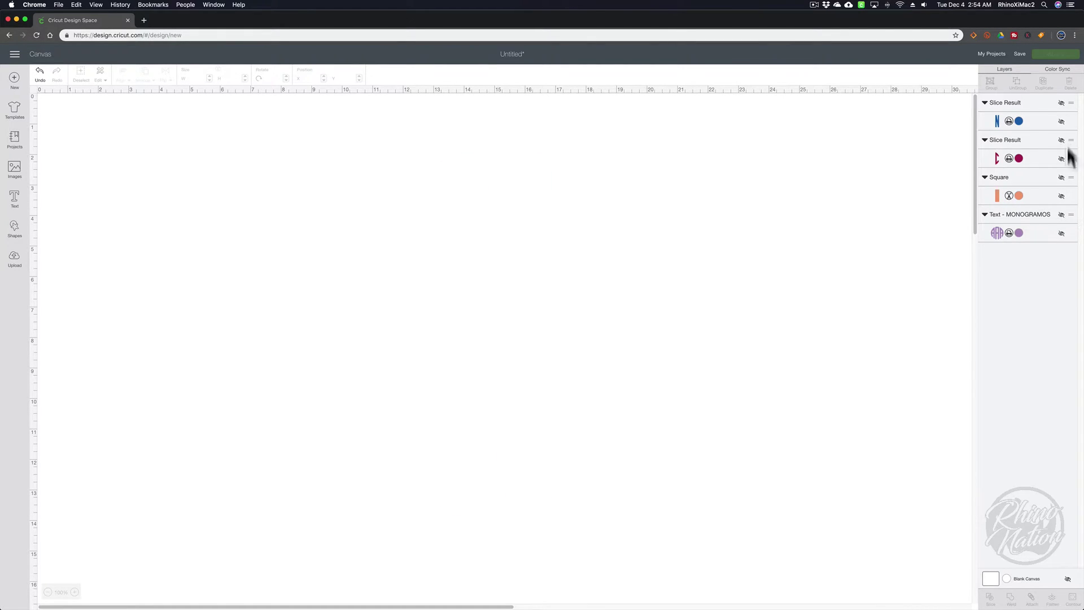
pyautogui.click(1061, 178)
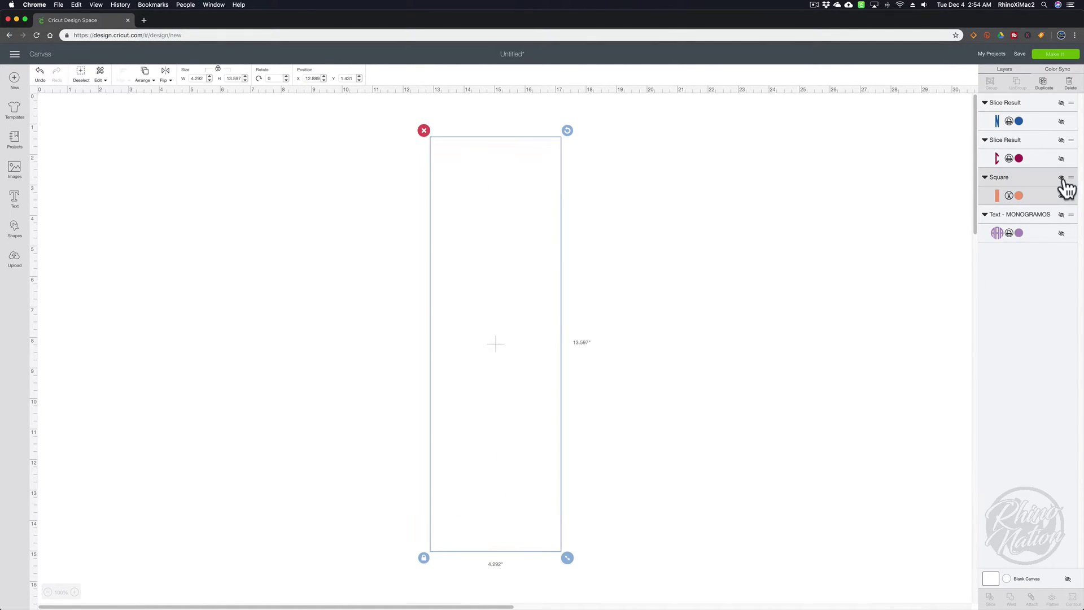
pyautogui.click(1061, 215)
pyautogui.click(416, 278)
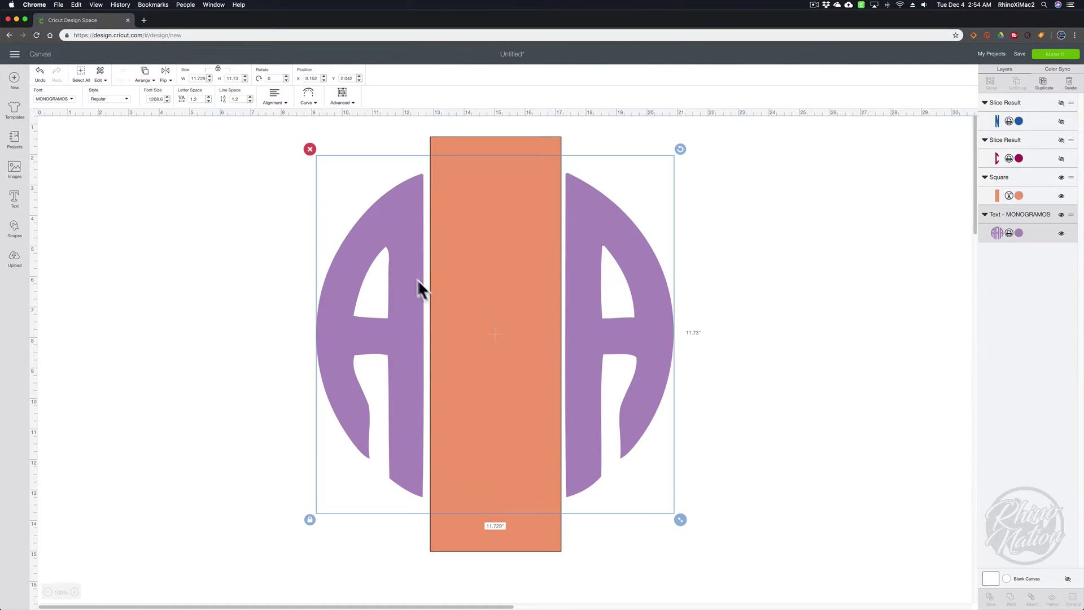
# - Stretch the orange rectangle to about 8.6 by 13.5 inches over the middle and right letters and slice the purple monogram with it
pyautogui.click(513, 340)
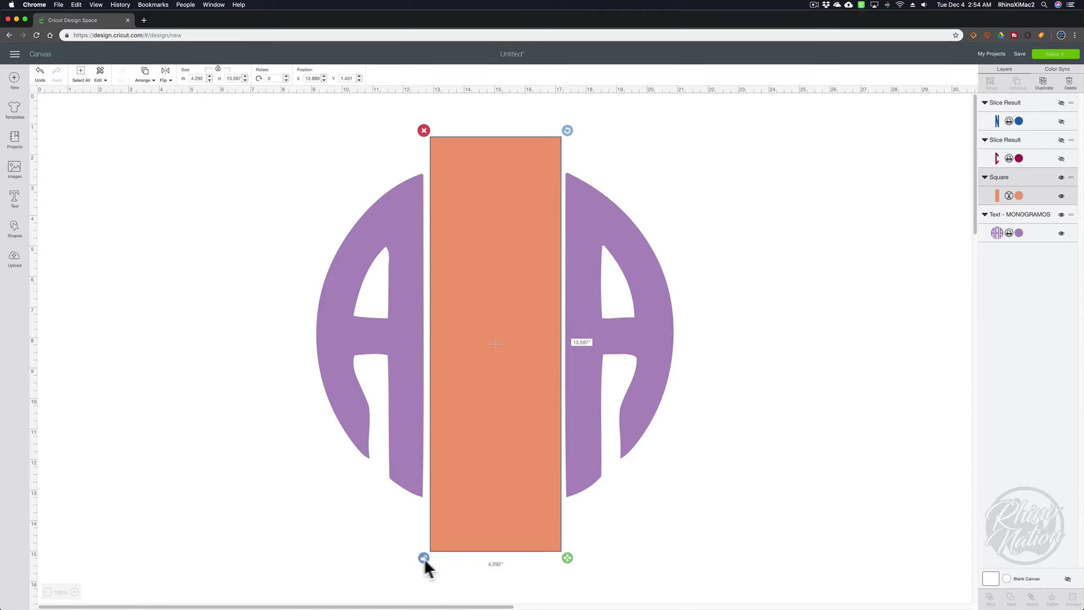
pyautogui.moveTo(568, 558); pyautogui.dragTo(696, 551)
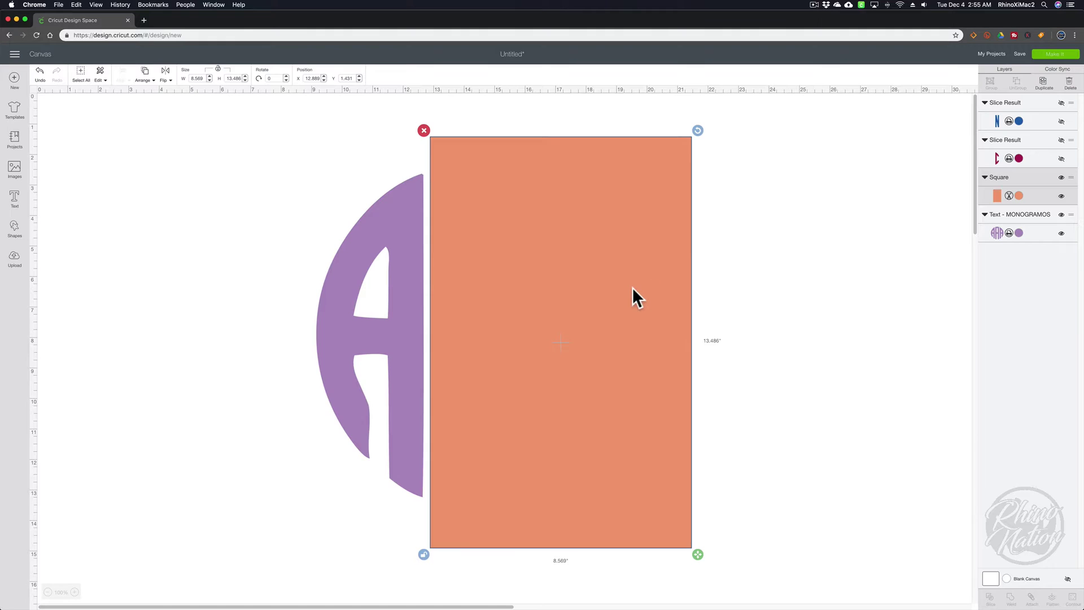
pyautogui.moveTo(301, 117); pyautogui.dragTo(771, 587)
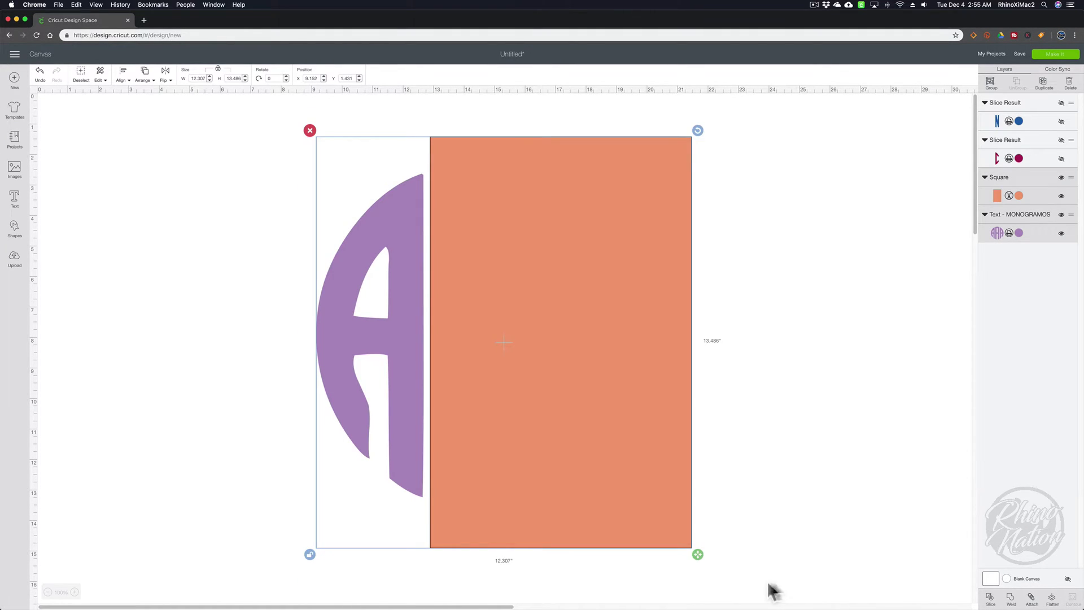
pyautogui.click(990, 600)
# - Delete the orange slice pieces and the purple middle and right letters, keeping only the left A
pyautogui.click(533, 286)
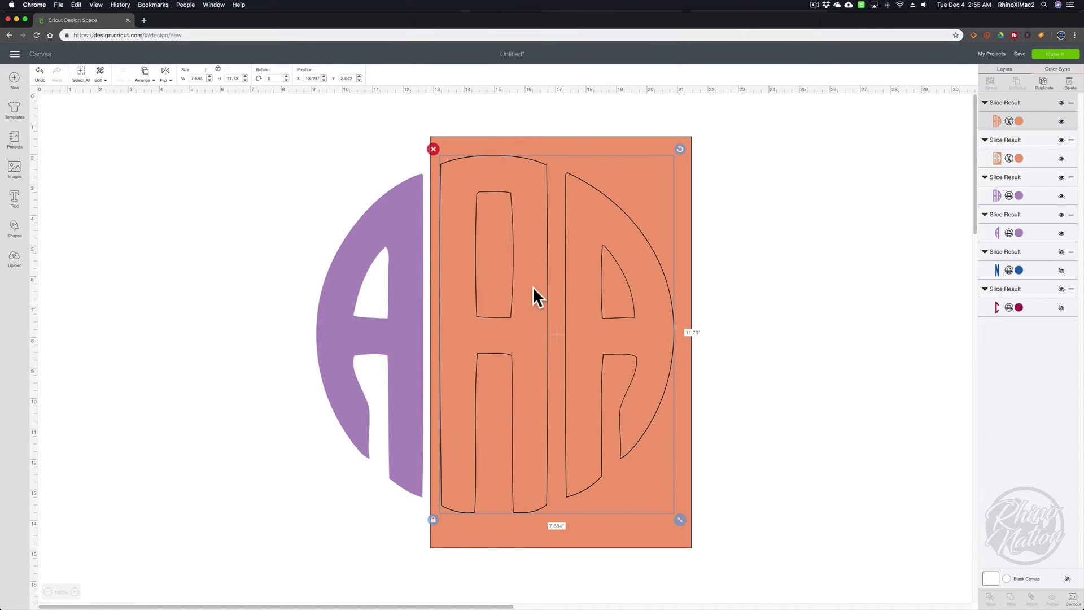
pyautogui.press('Delete')
pyautogui.click(530, 283)
pyautogui.press('Delete')
pyautogui.click(537, 286)
pyautogui.press('Delete')
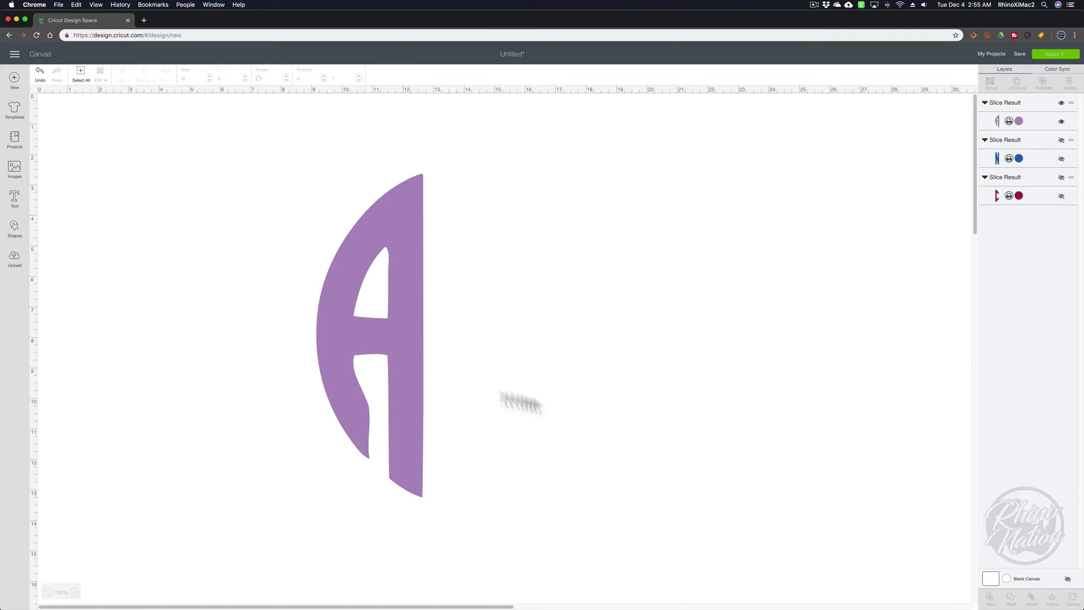
# - Show the blue N and the magenta C again and select all three letters of the monogram
pyautogui.click(1061, 158)
pyautogui.click(1062, 177)
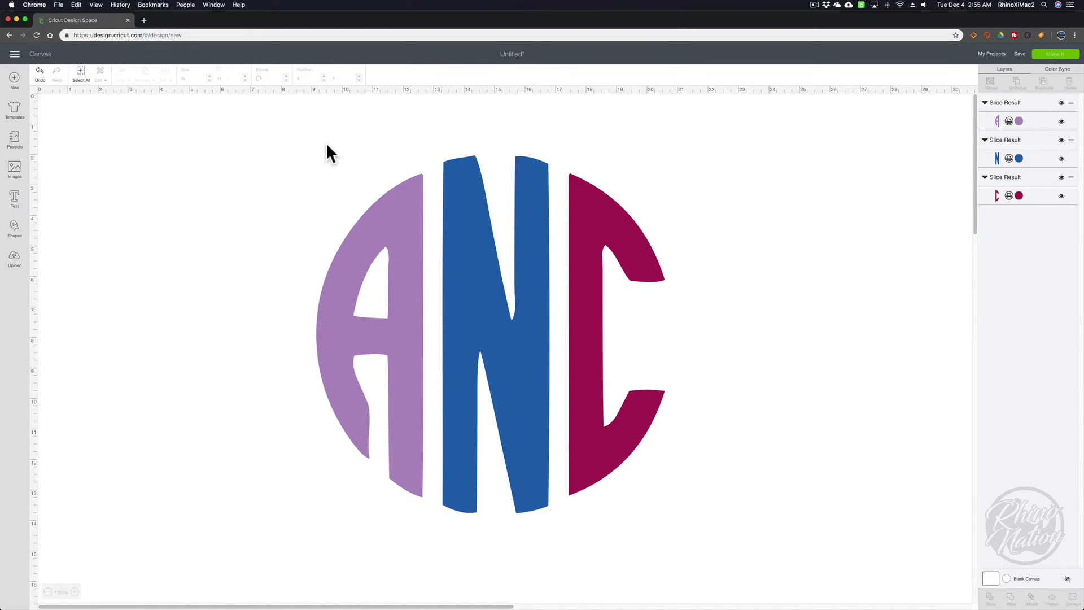
pyautogui.moveTo(327, 142); pyautogui.dragTo(675, 523)
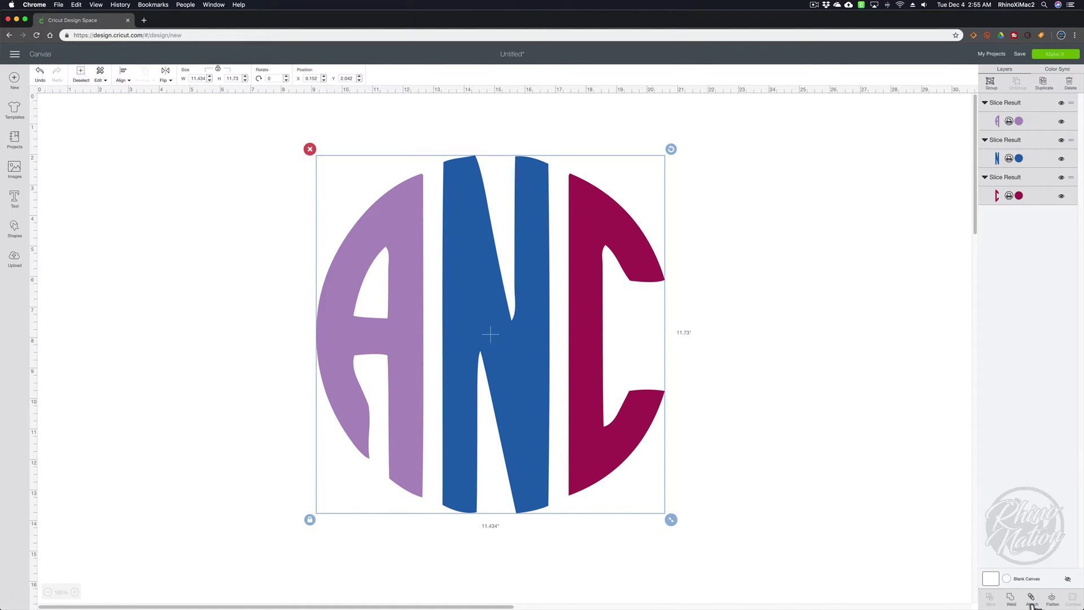
# - Weld the selected A, N and C letters into one monogram
pyautogui.click(1010, 600)
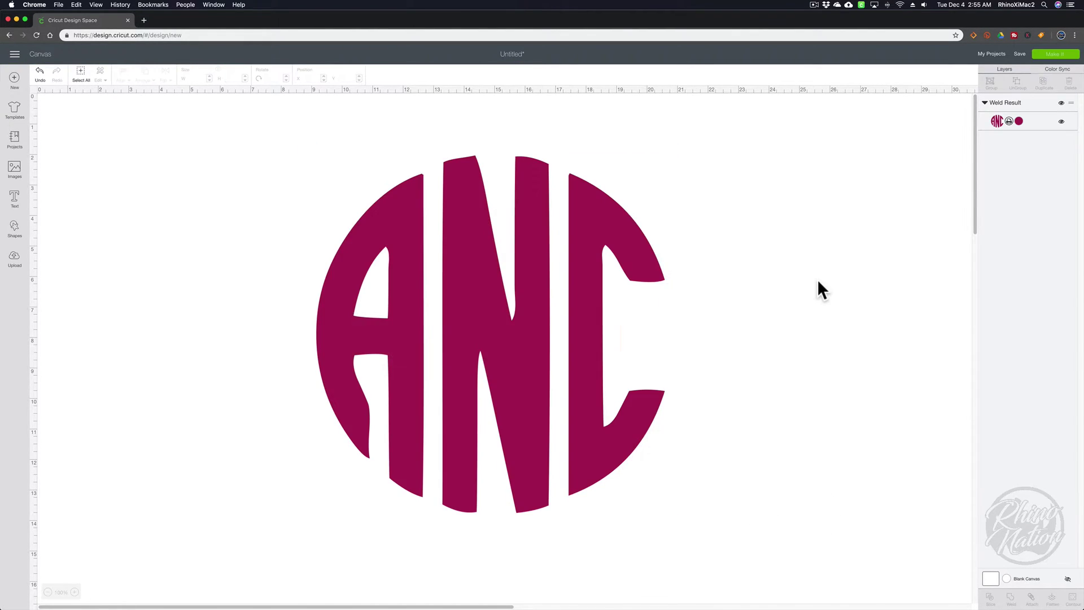
# - Add the text "dci" in the MONOGRAMOS font, place it near the canvas top and enlarge it to about 12.5 by 3.8 inches
pyautogui.click(15, 199)
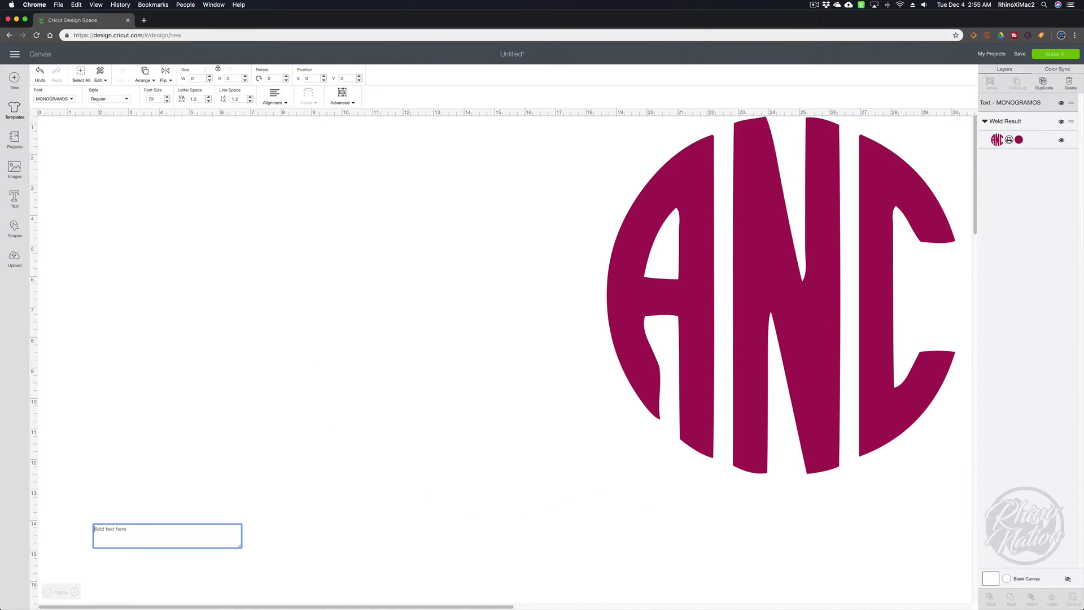
pyautogui.write('d')
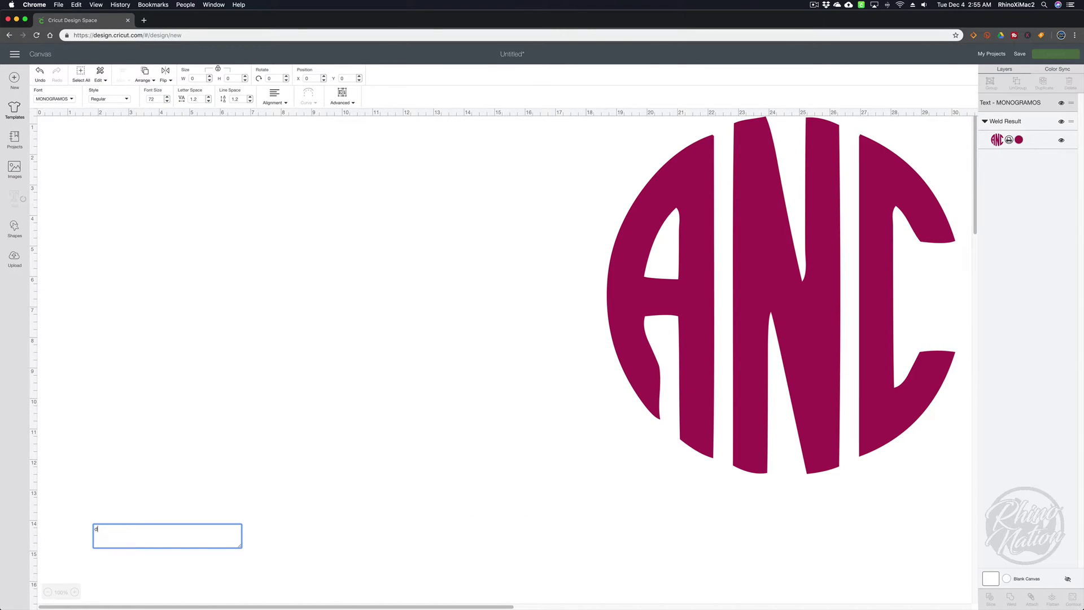
pyautogui.write('ci')
pyautogui.moveTo(200, 487); pyautogui.dragTo(202, 163)
pyautogui.moveTo(261, 194); pyautogui.dragTo(559, 346)
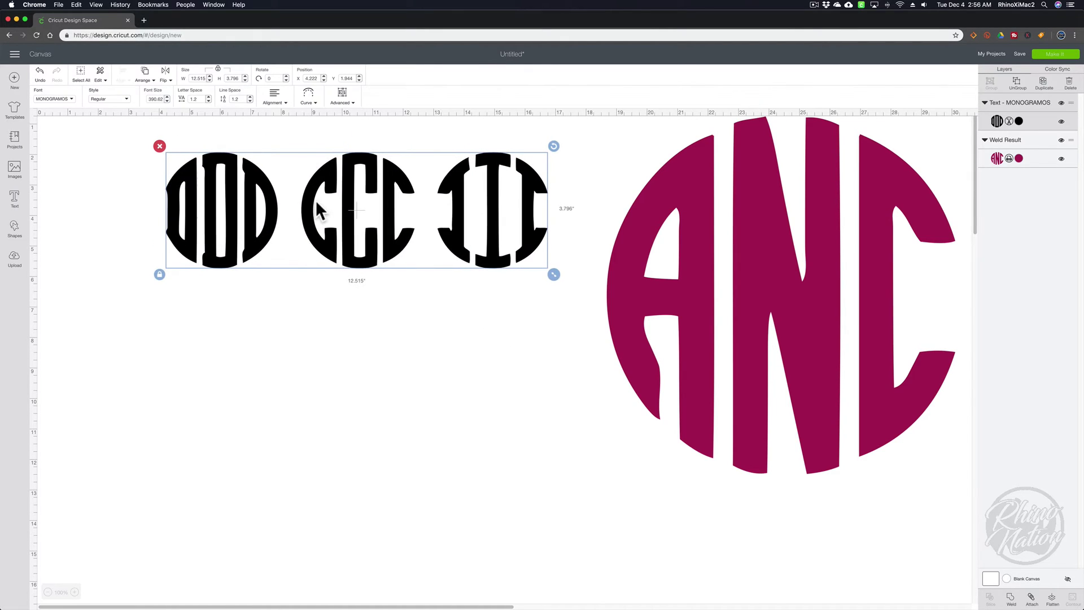
# - Move the welded ANC monogram aside and enlarge the dci text to about 6.3 inches high
pyautogui.moveTo(622, 300); pyautogui.dragTo(851, 315)
pyautogui.click(354, 310)
pyautogui.moveTo(523, 337); pyautogui.dragTo(716, 431)
pyautogui.moveTo(490, 362); pyautogui.dragTo(473, 335)
# - Ungroup the dci text into separate letters and select all three resulting monograms
pyautogui.click(337, 97)
pyautogui.click(338, 116)
pyautogui.moveTo(76, 126); pyautogui.dragTo(773, 452)
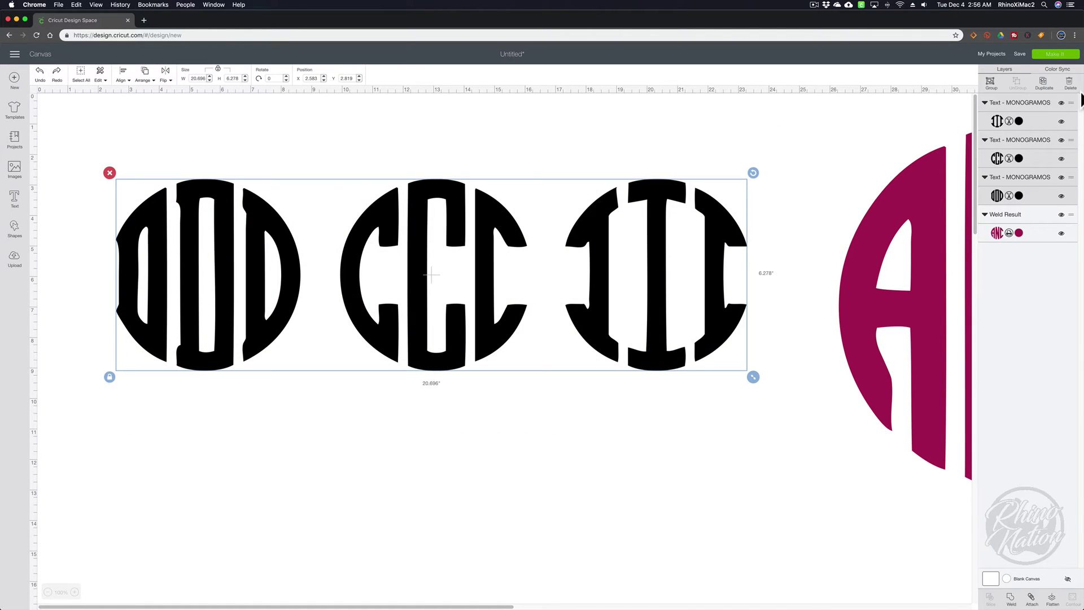
# - Recolor the III monogram light orange, the CCC monogram red and the DDD monogram light blue
pyautogui.click(1022, 120)
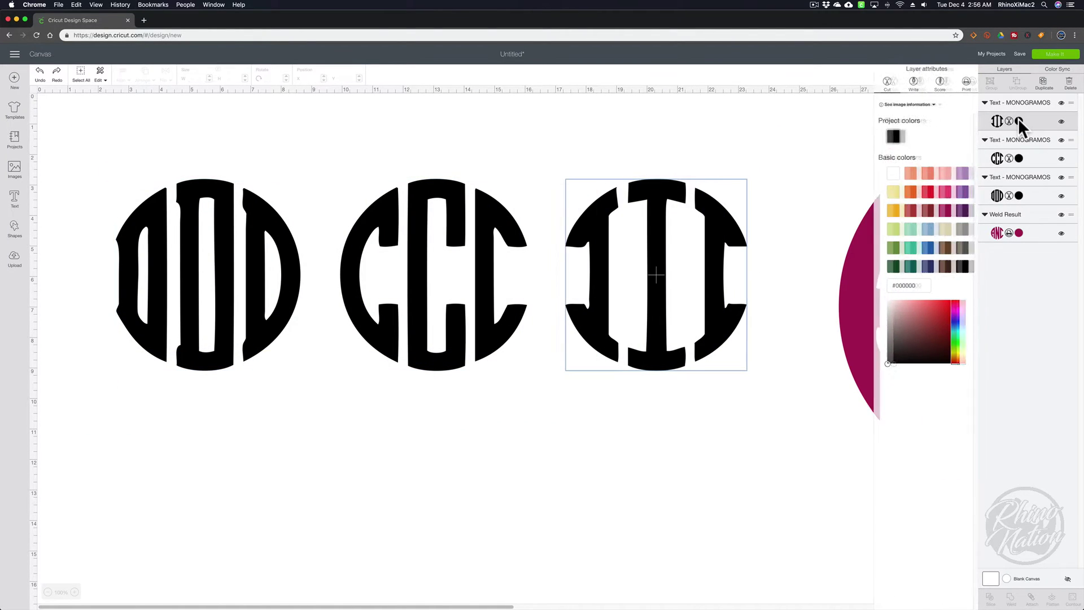
pyautogui.click(910, 173)
pyautogui.click(1004, 160)
pyautogui.click(927, 192)
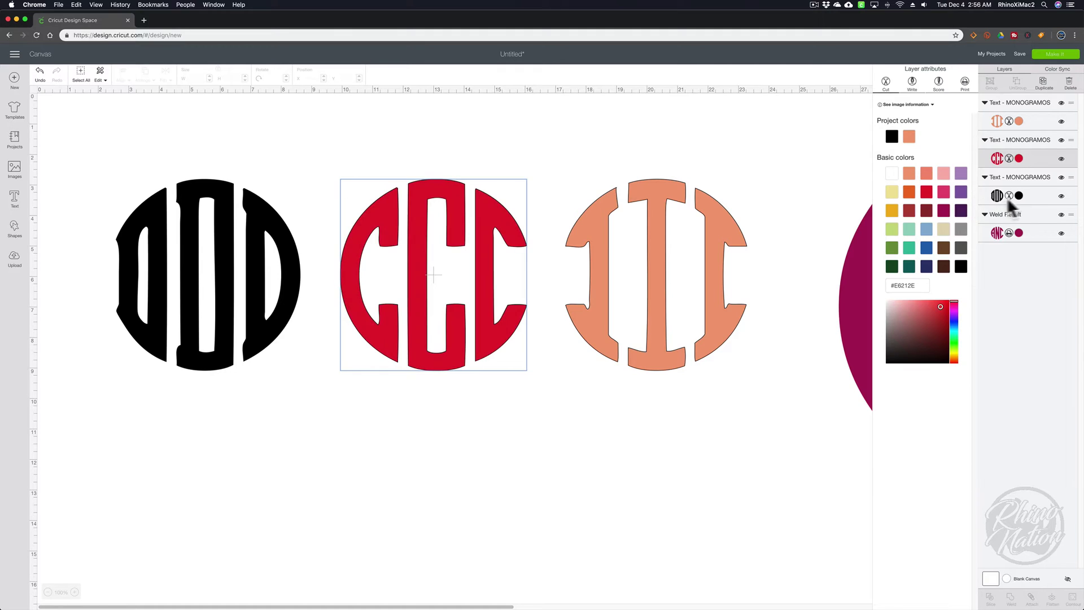
pyautogui.click(1018, 195)
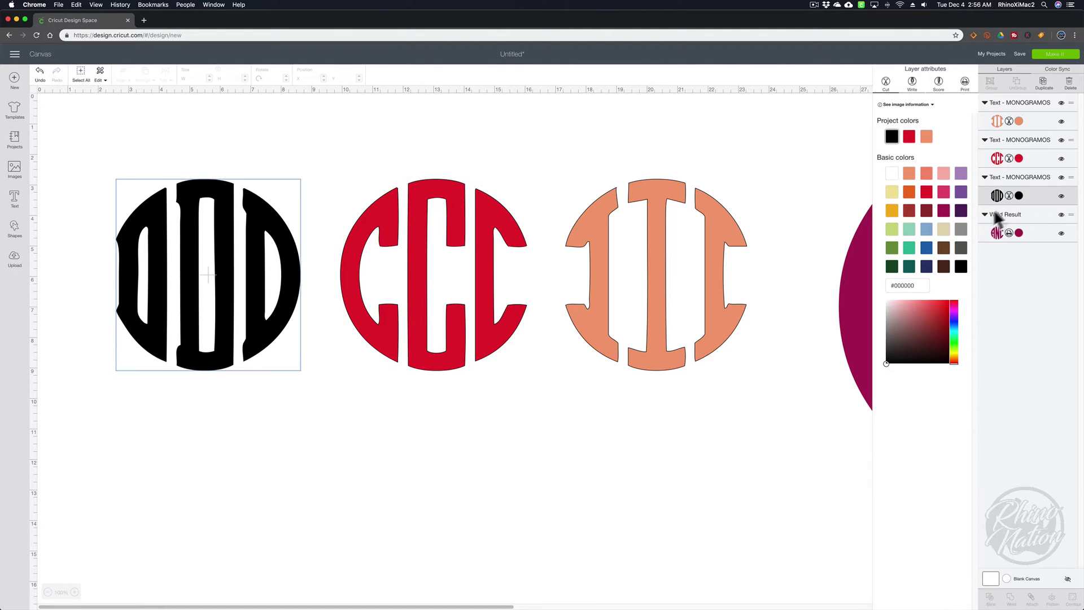
pyautogui.click(926, 228)
# - Select the three colored monograms and align them with Center so they stack on each other
pyautogui.moveTo(90, 130); pyautogui.dragTo(769, 404)
pyautogui.click(124, 74)
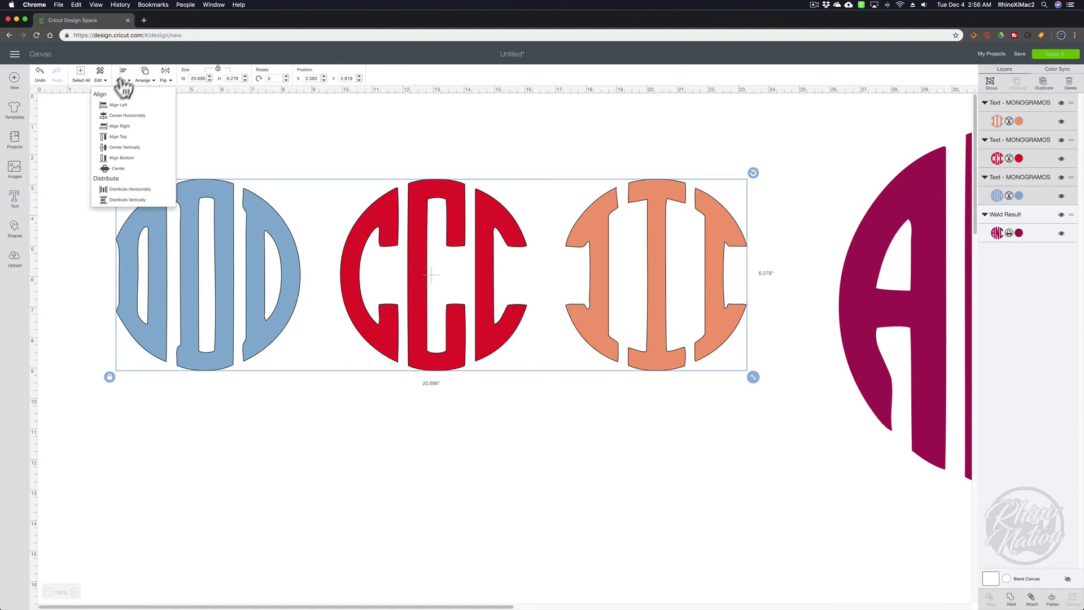
pyautogui.click(117, 168)
pyautogui.click(600, 305)
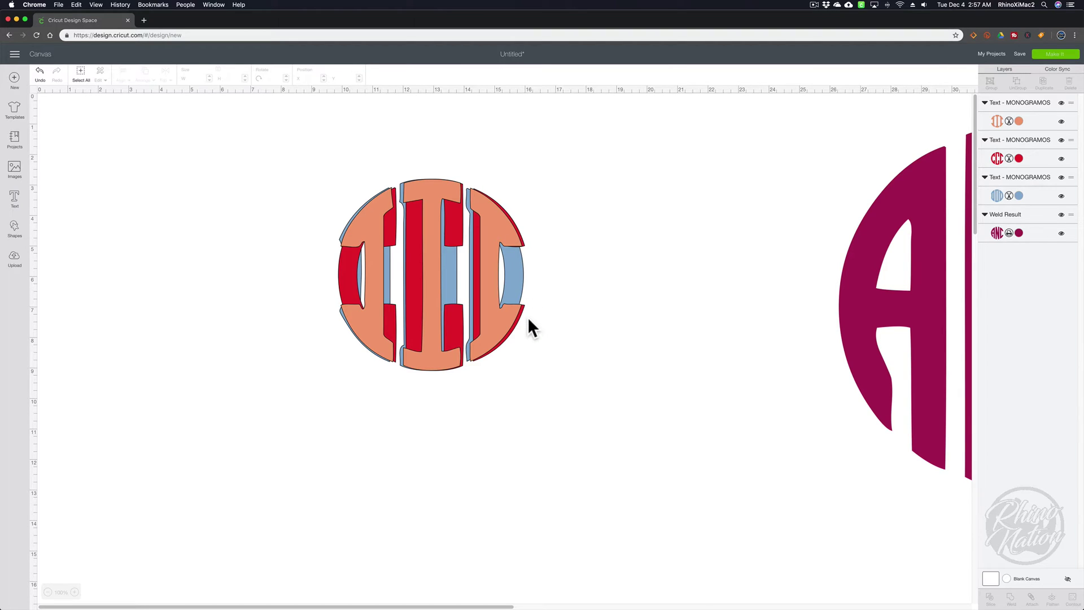
# - Pull the stacked orange, red and blue monograms apart horizontally
pyautogui.moveTo(511, 272); pyautogui.dragTo(404, 261)
pyautogui.click(438, 273)
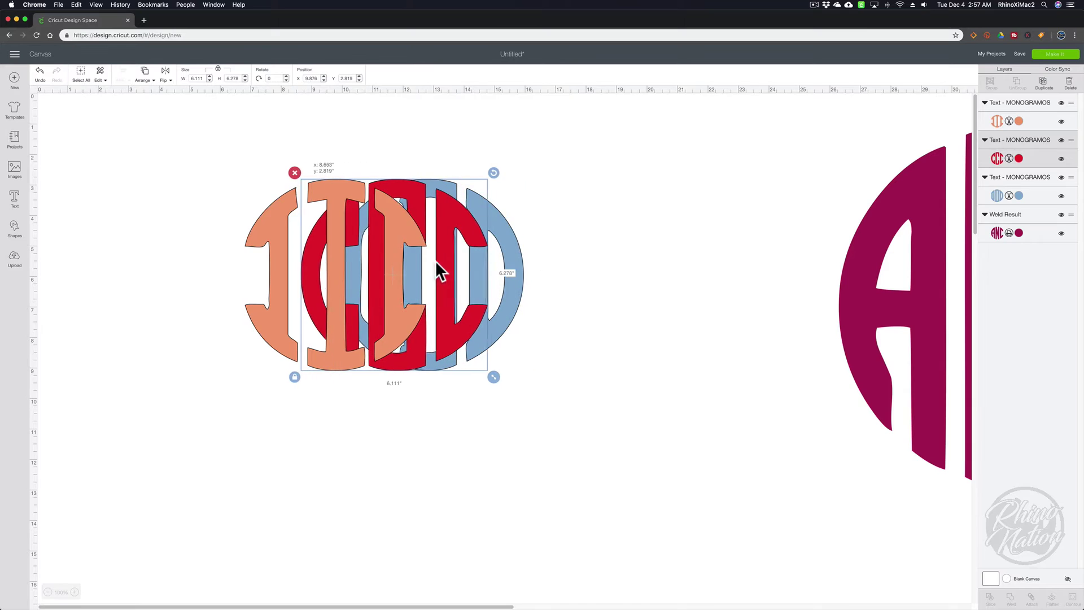
pyautogui.moveTo(514, 273); pyautogui.dragTo(693, 279)
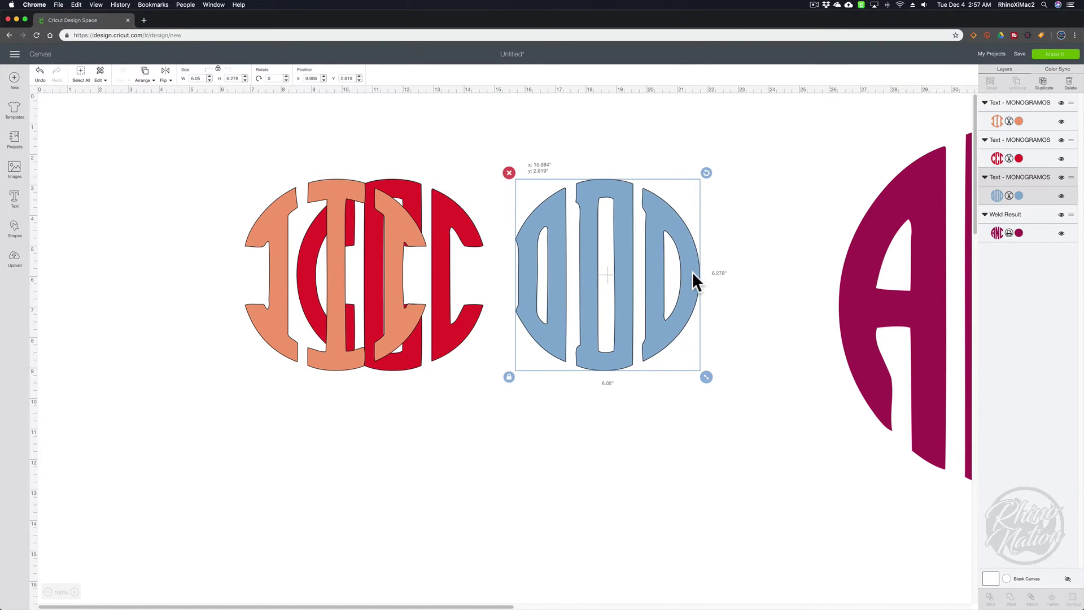
# - Stack the red and orange monograms over the blue one by hand, lining up the gaps between their letters
pyautogui.moveTo(463, 332); pyautogui.dragTo(663, 326)
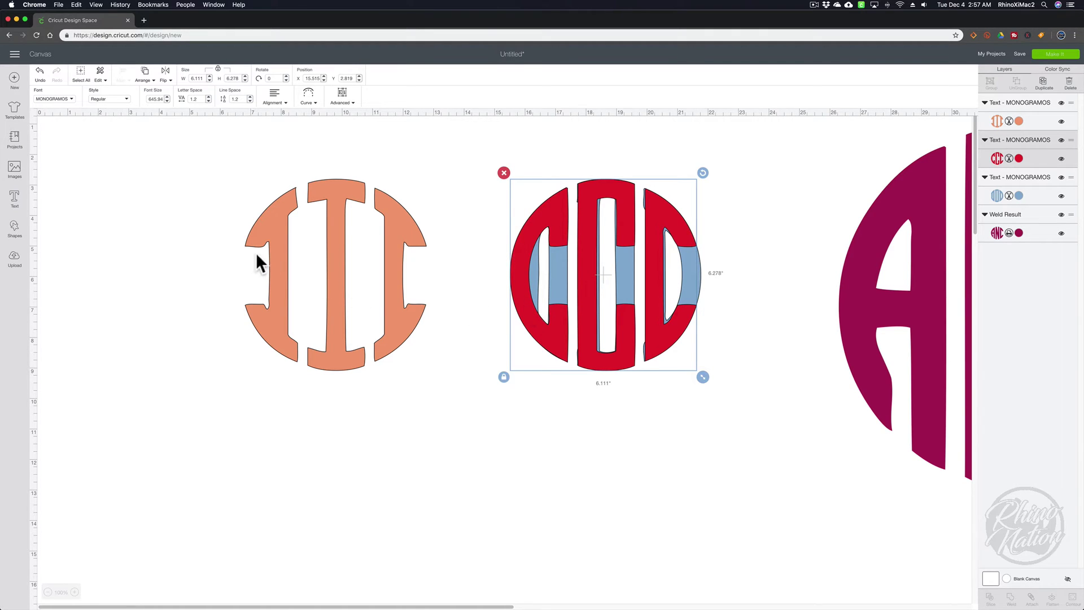
pyautogui.click(276, 265)
pyautogui.moveTo(277, 266); pyautogui.dragTo(542, 264)
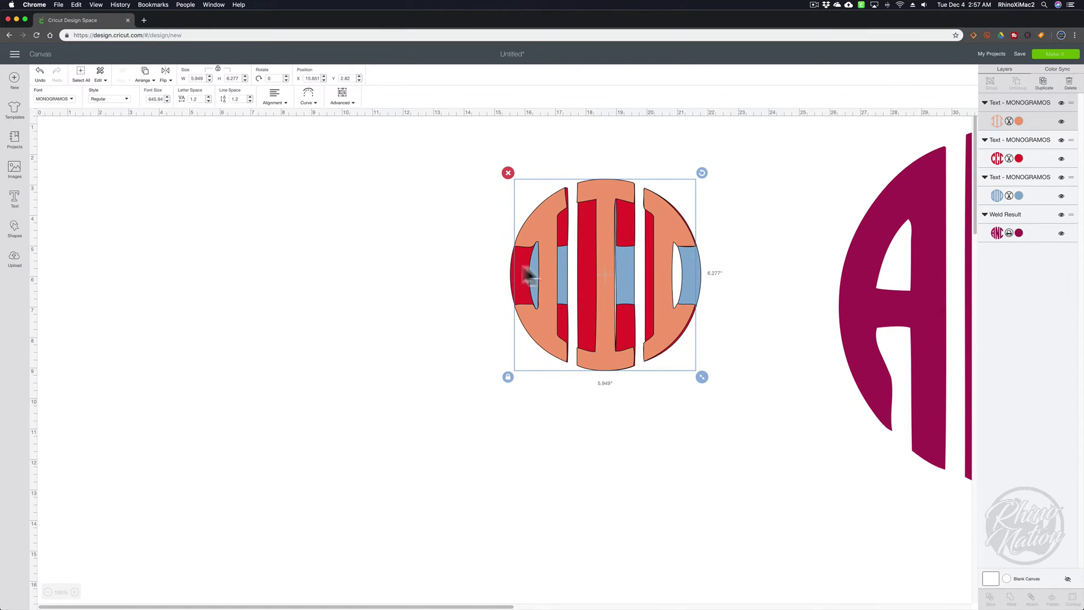
pyautogui.click(609, 189)
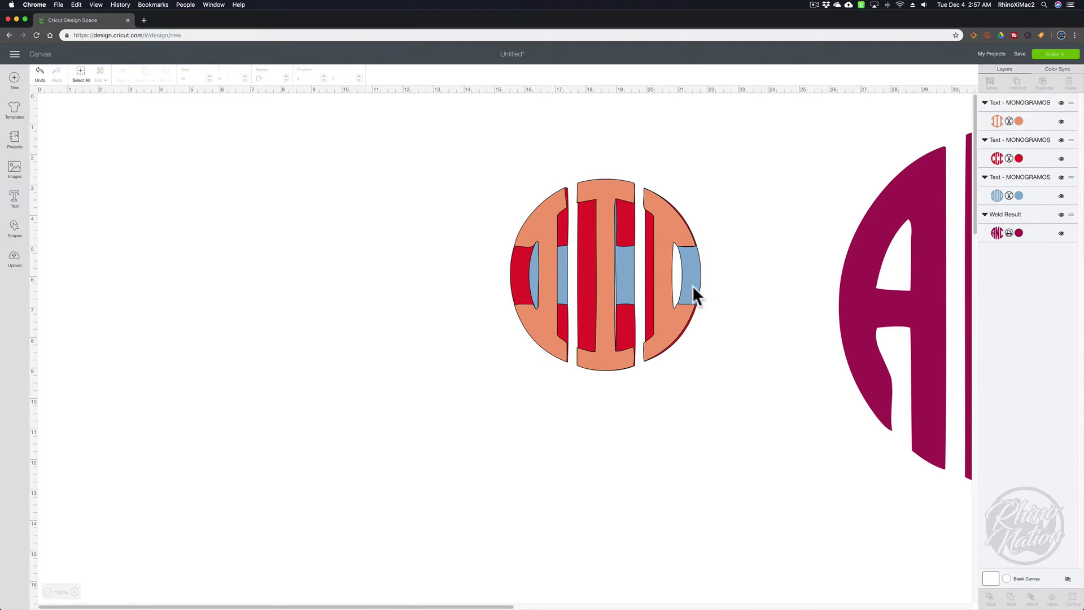
pyautogui.click(663, 282)
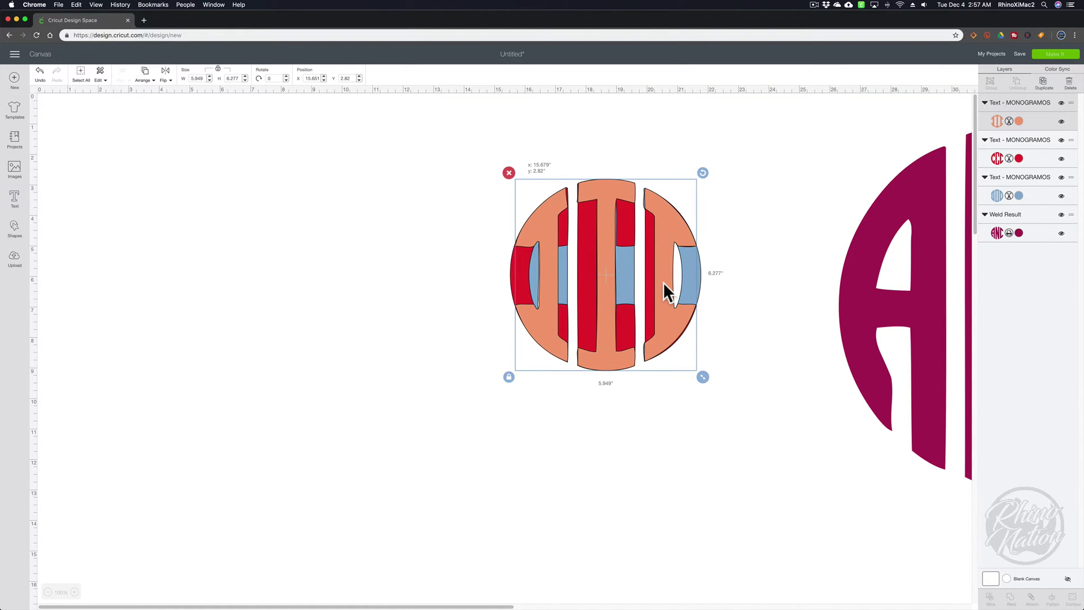
pyautogui.click(590, 159)
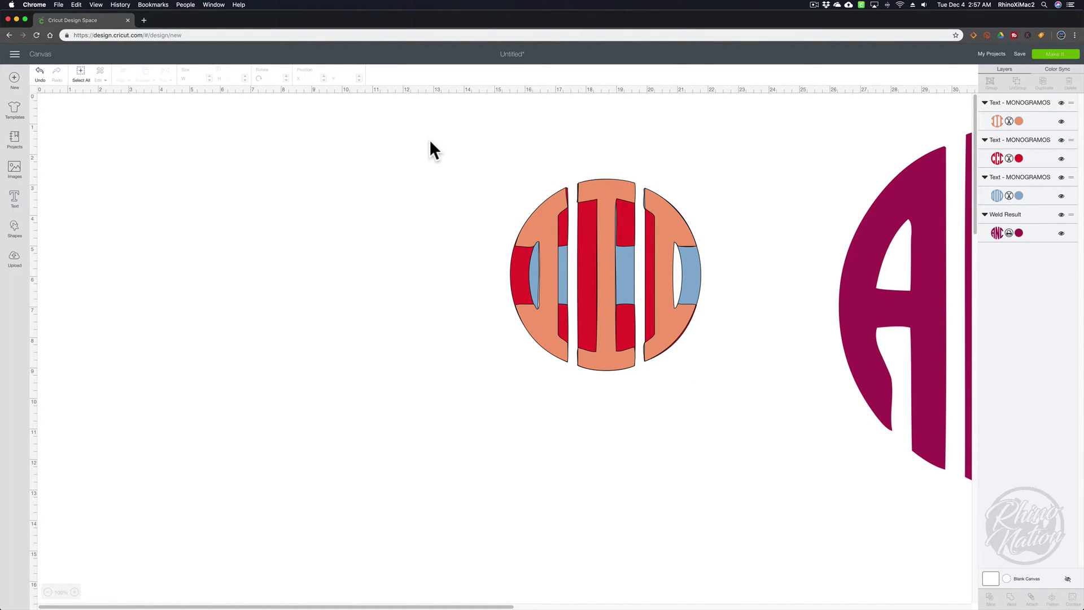
# - Delete the three stacked dci monograms, keeping only the welded ANC monogram
pyautogui.moveTo(432, 136); pyautogui.dragTo(515, 185)
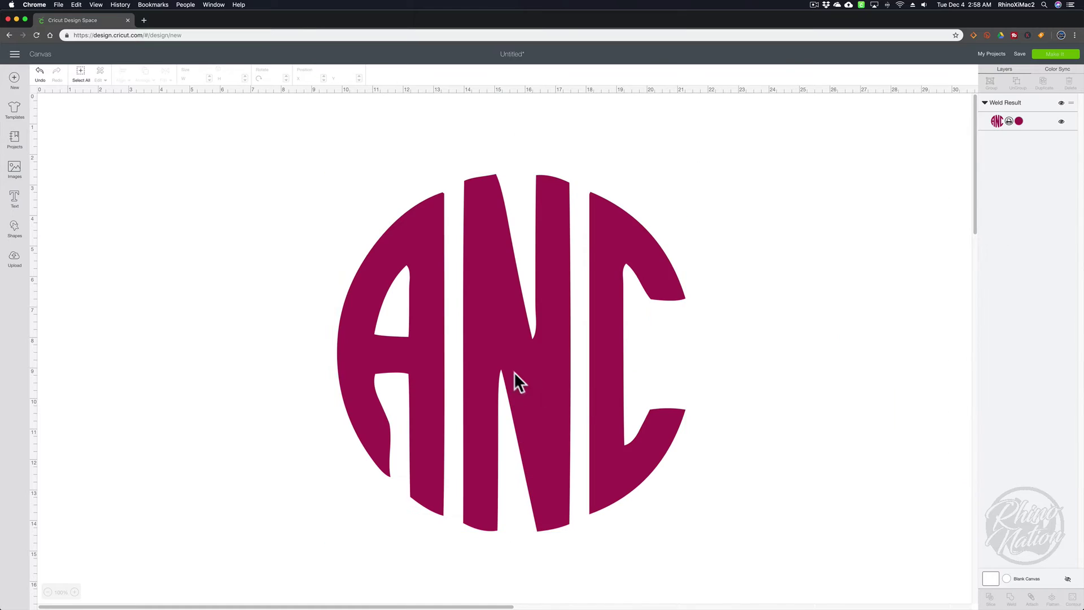
# - Duplicate the welded ANC monogram twice and move two of the three monograms aside
pyautogui.click(418, 349)
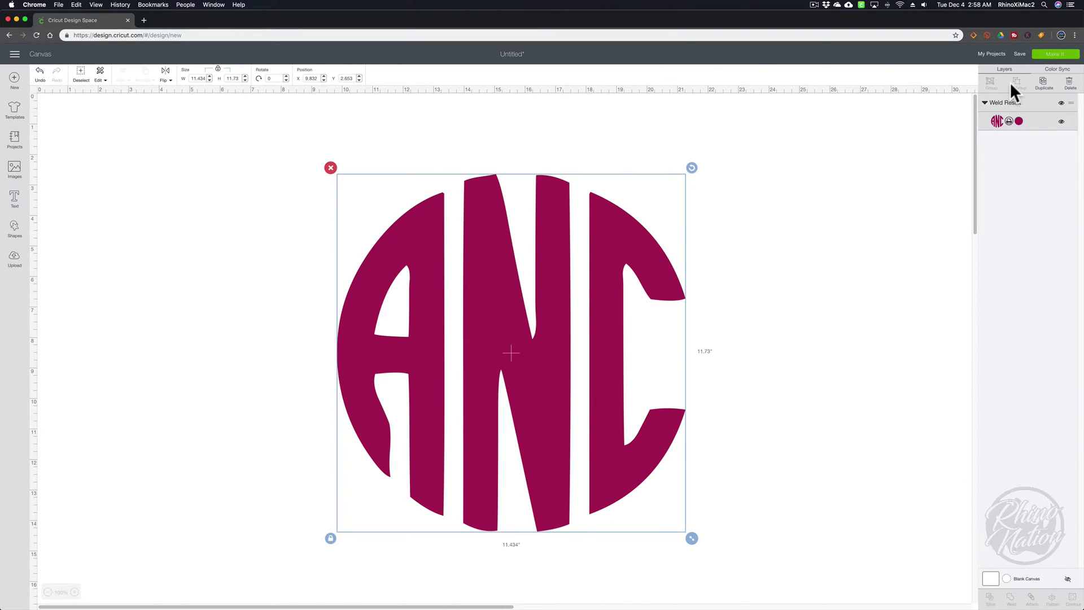
pyautogui.click(1044, 84)
pyautogui.click(1045, 84)
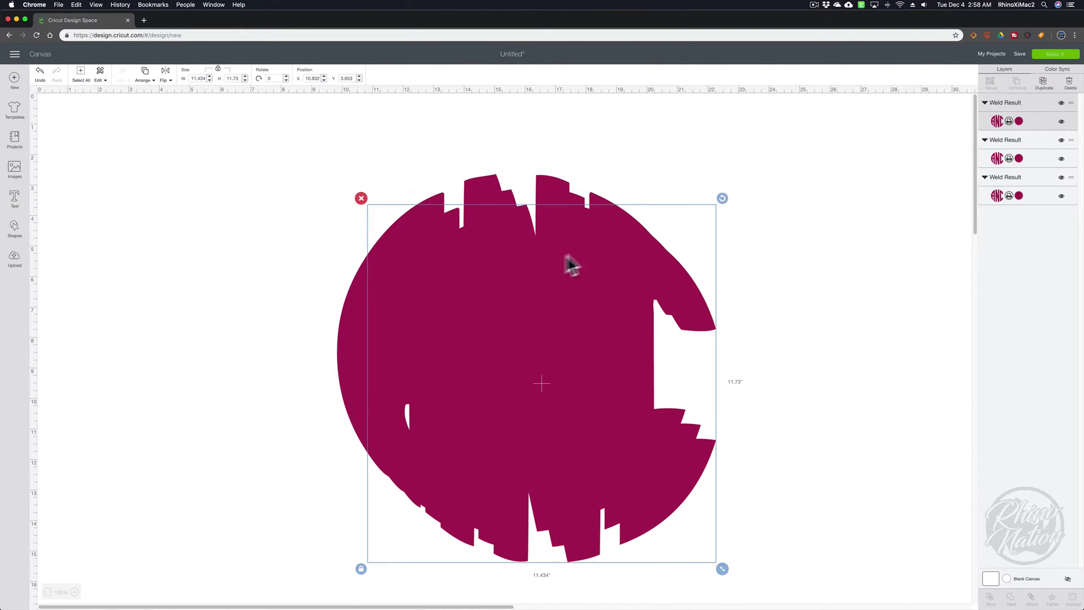
pyautogui.moveTo(486, 285); pyautogui.dragTo(857, 206)
pyautogui.moveTo(475, 267); pyautogui.dragTo(886, 370)
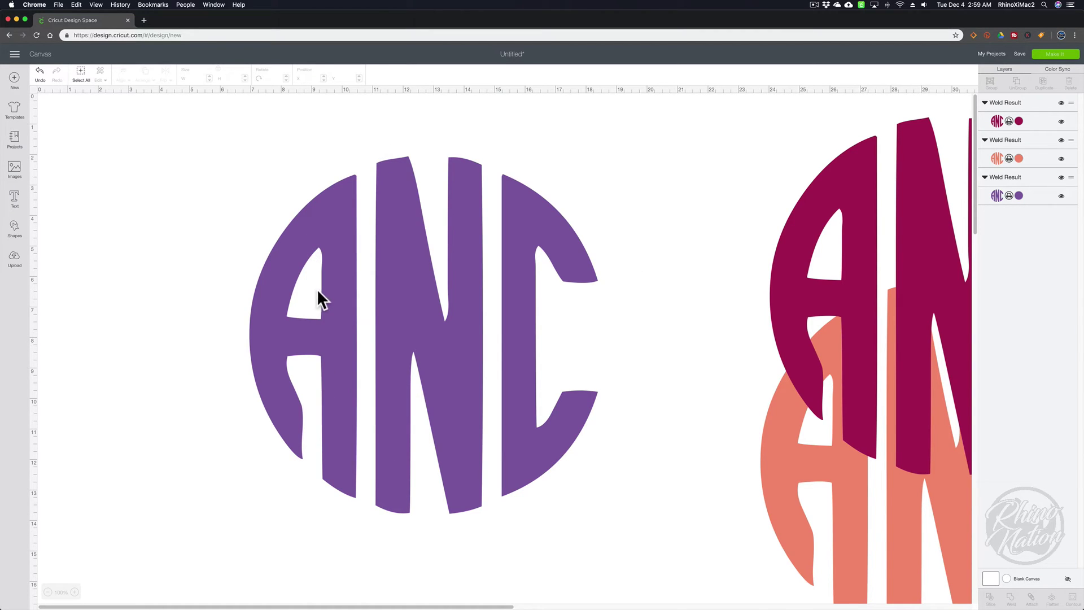
# - Add a circle about 11.9 inches across over the purple ANC monogram and send it to the back
pyautogui.click(17, 229)
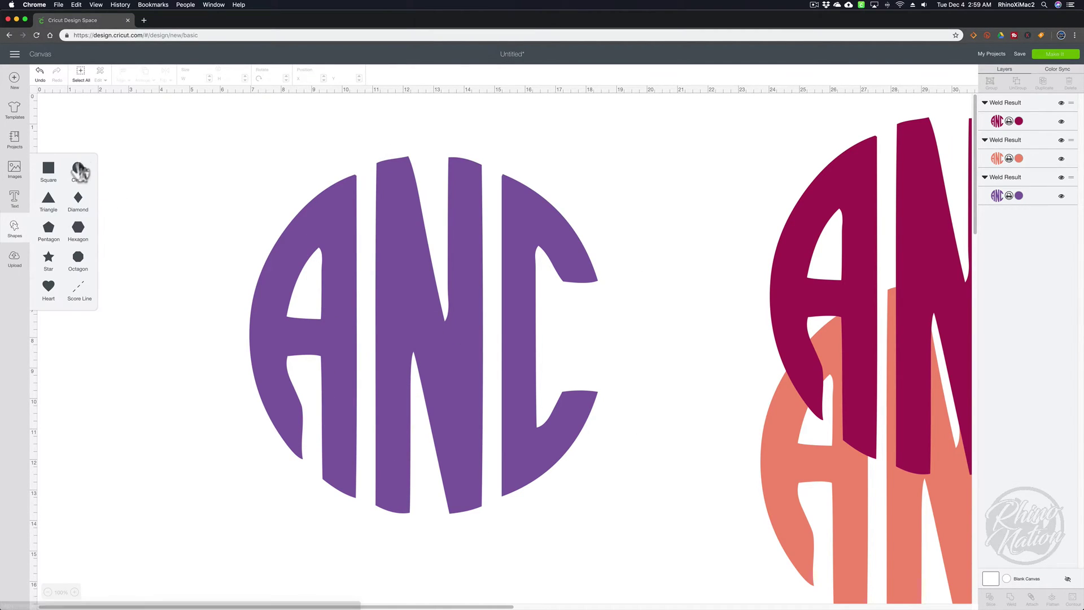
pyautogui.click(78, 168)
pyautogui.moveTo(259, 316); pyautogui.dragTo(528, 581)
pyautogui.moveTo(350, 373); pyautogui.dragTo(371, 314)
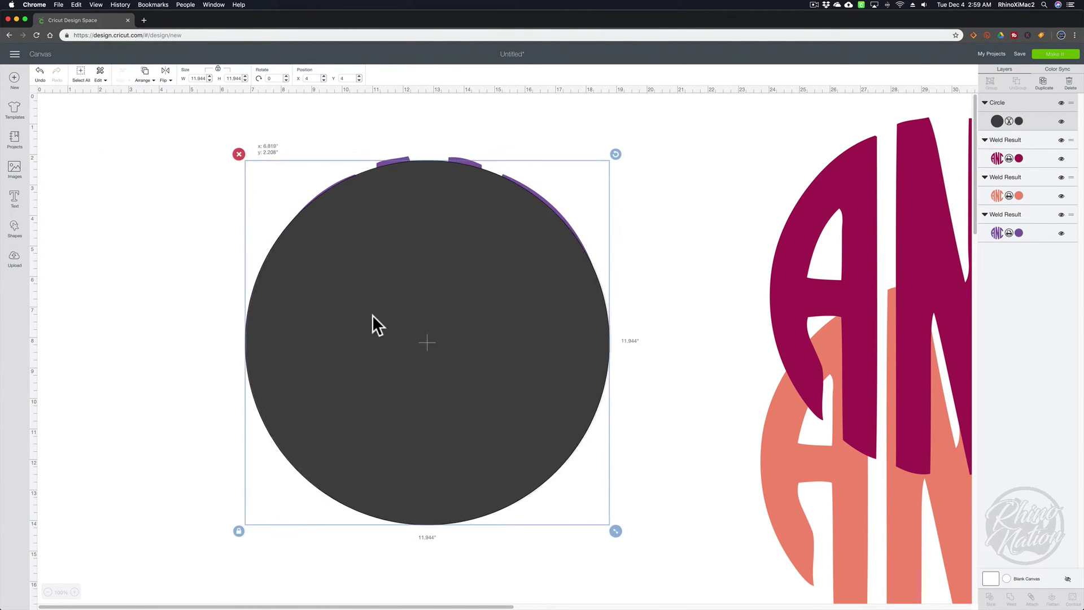
pyautogui.click(147, 78)
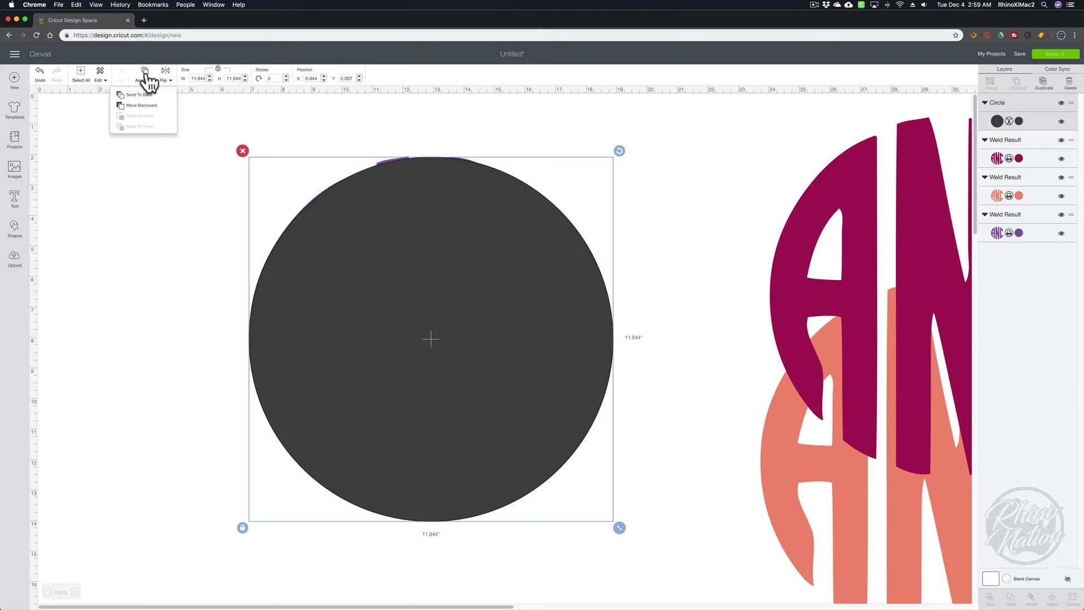
pyautogui.click(147, 98)
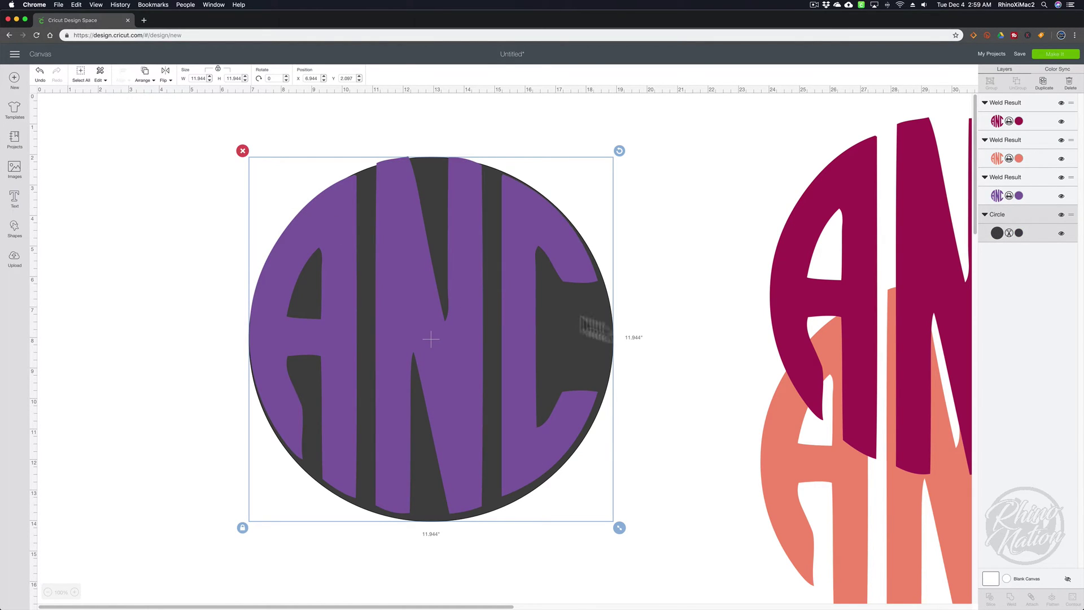
# - Enlarge the dark circle behind the purple monogram to about 12.35 inches across
pyautogui.moveTo(570, 354); pyautogui.dragTo(573, 357)
pyautogui.click(604, 340)
pyautogui.moveTo(619, 530); pyautogui.dragTo(626, 536)
# - Center the purple monogram on the circle and shift it slightly left to X 7.234
pyautogui.moveTo(203, 117); pyautogui.dragTo(674, 568)
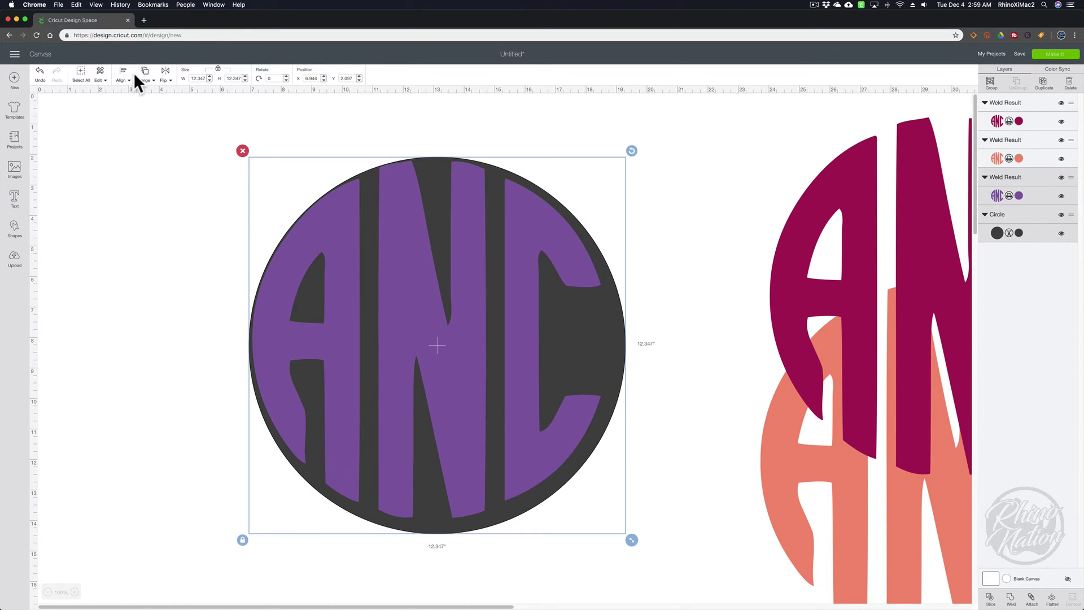
pyautogui.click(123, 74)
pyautogui.click(126, 177)
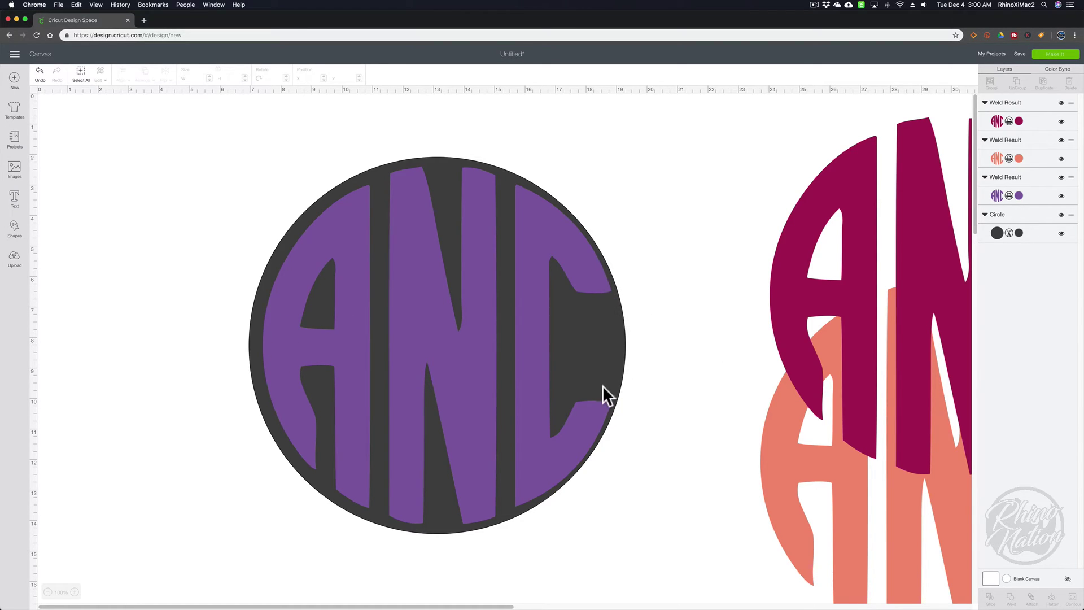
pyautogui.click(303, 347)
pyautogui.moveTo(303, 348); pyautogui.dragTo(284, 384)
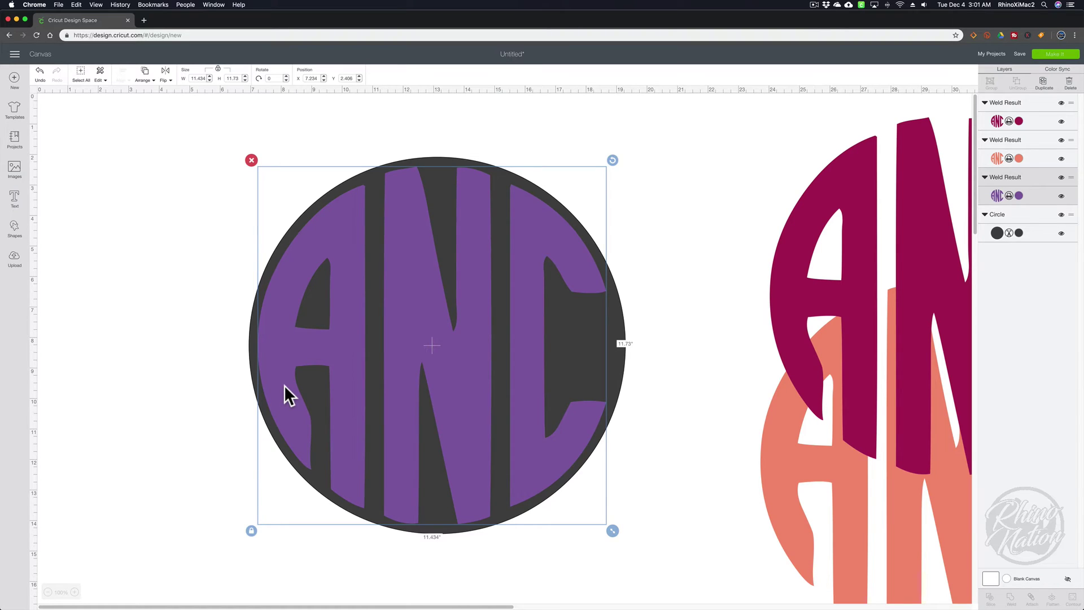
# - Slice the purple monogram out of the circle and delete the purple and dark letter pieces, keeping the knocked-out circle
pyautogui.moveTo(186, 115); pyautogui.dragTo(689, 561)
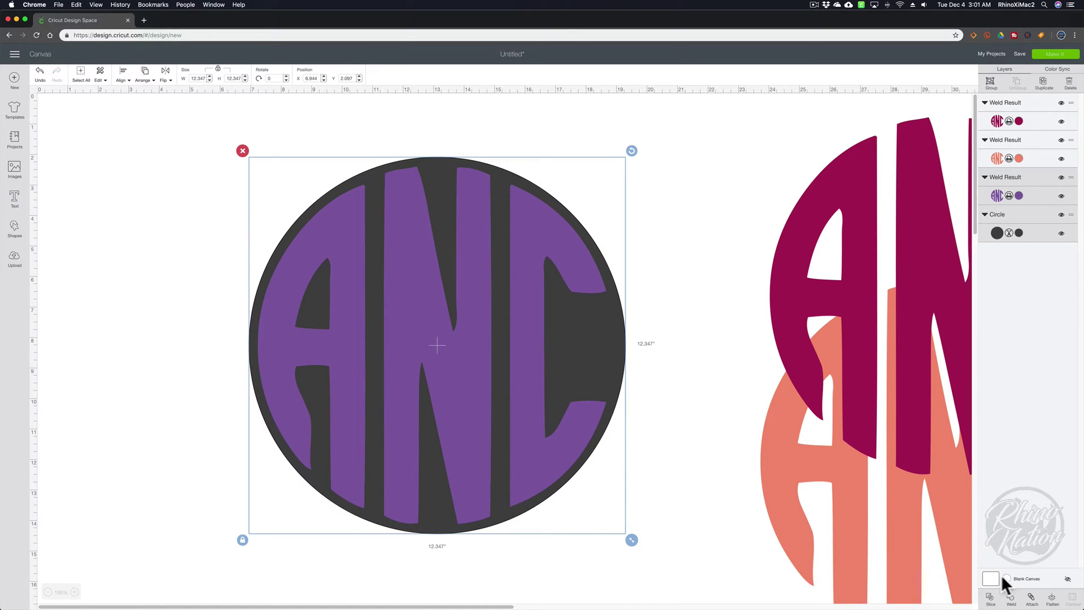
pyautogui.click(990, 598)
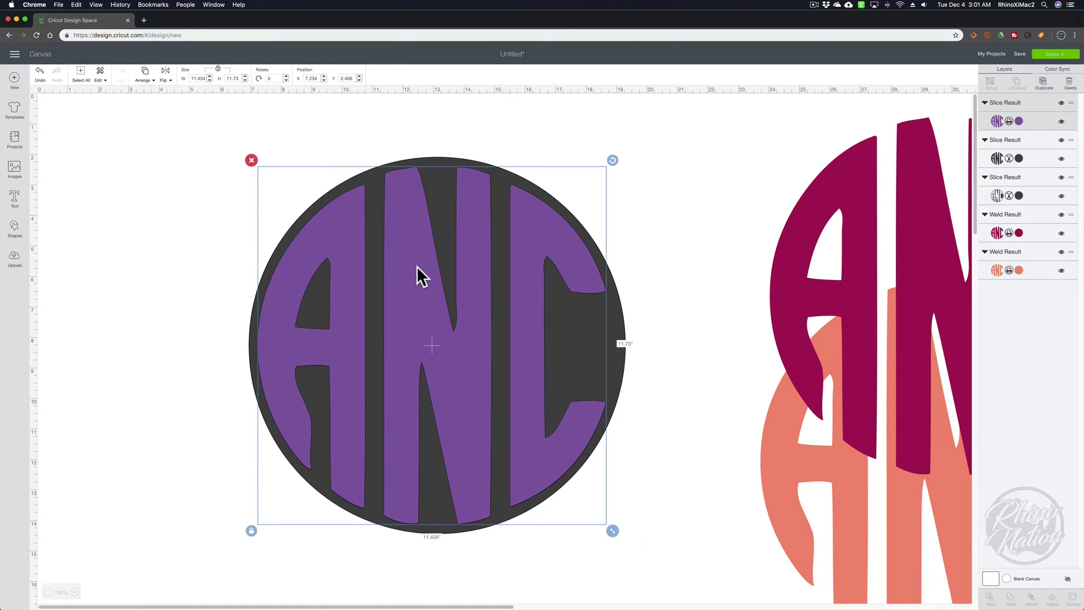
pyautogui.press('Delete')
pyautogui.click(428, 295)
pyautogui.press('Delete')
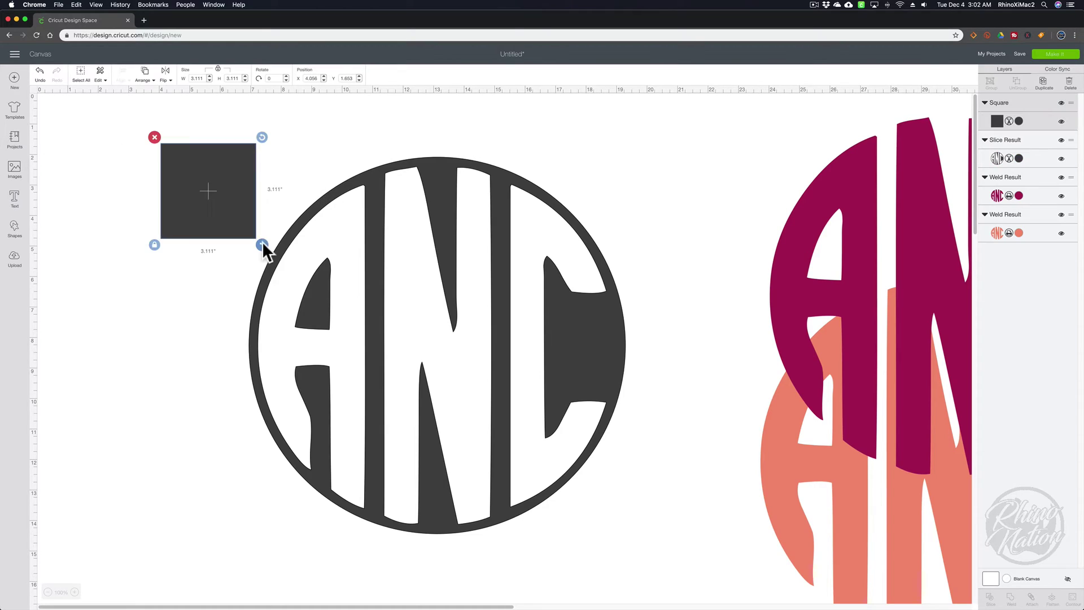
# - Enlarge the new square to about 15 by 15 inches and place it over the knocked-out circle
pyautogui.moveTo(262, 245); pyautogui.dragTo(625, 598)
pyautogui.moveTo(473, 396); pyautogui.dragTo(522, 380)
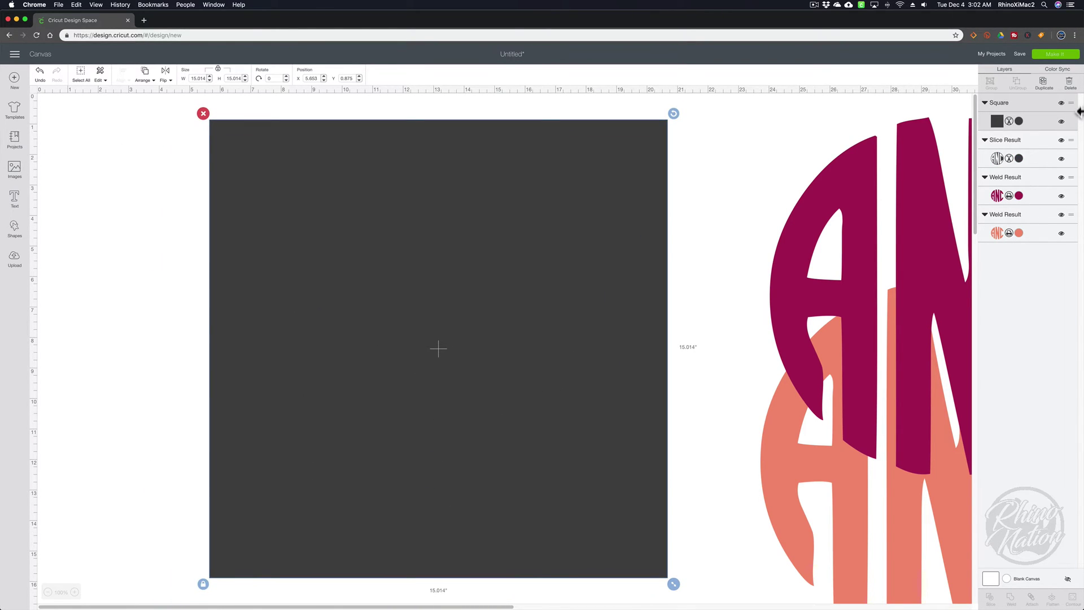
# - Recolor the square bright pink and send it to the back behind the knocked-out circle
pyautogui.click(1019, 121)
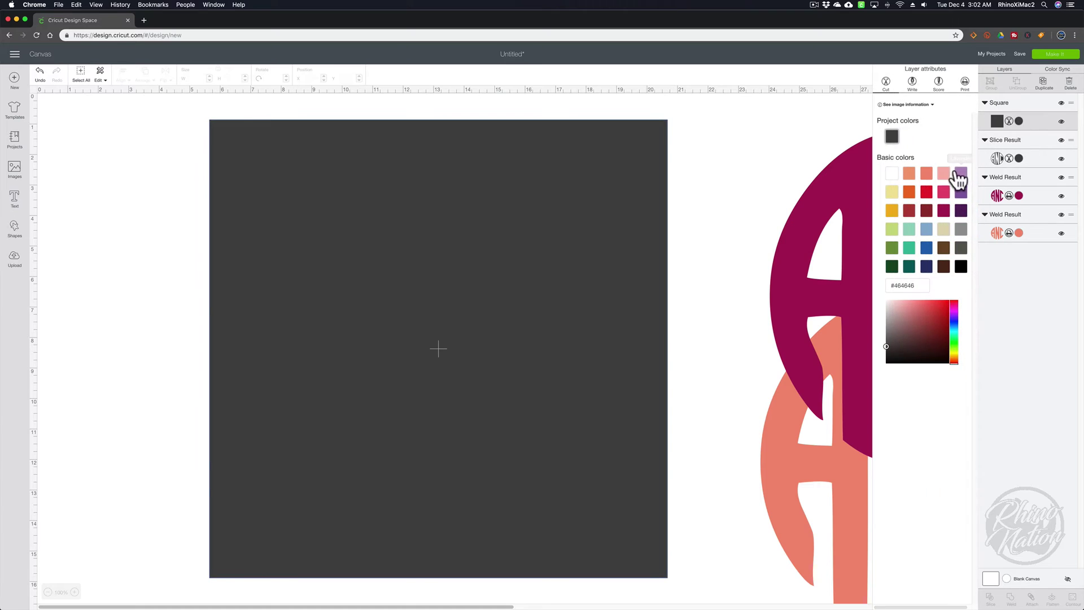
pyautogui.click(943, 191)
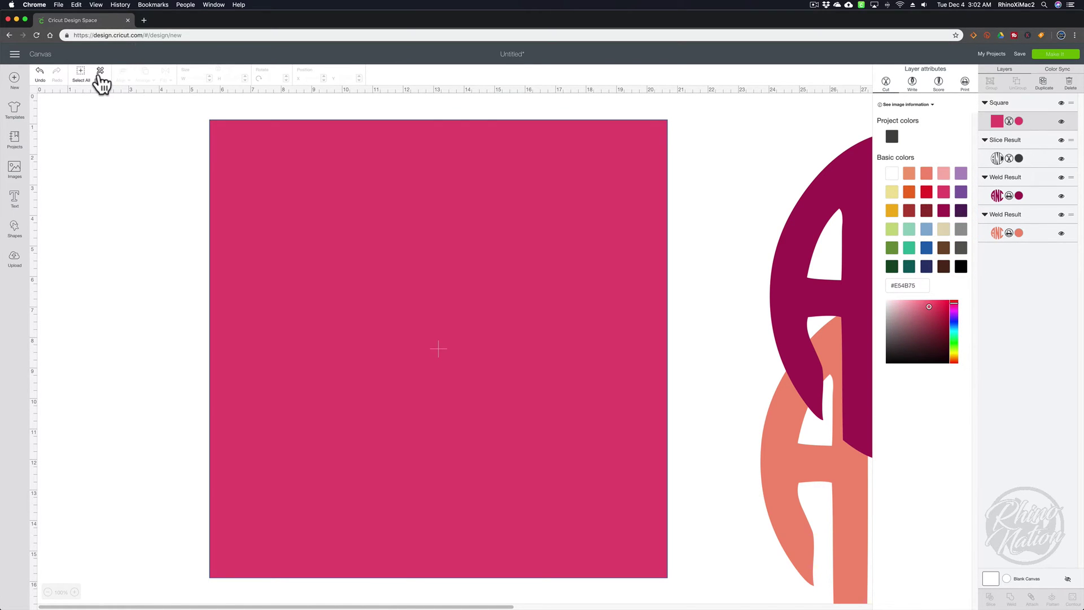
pyautogui.click(145, 80)
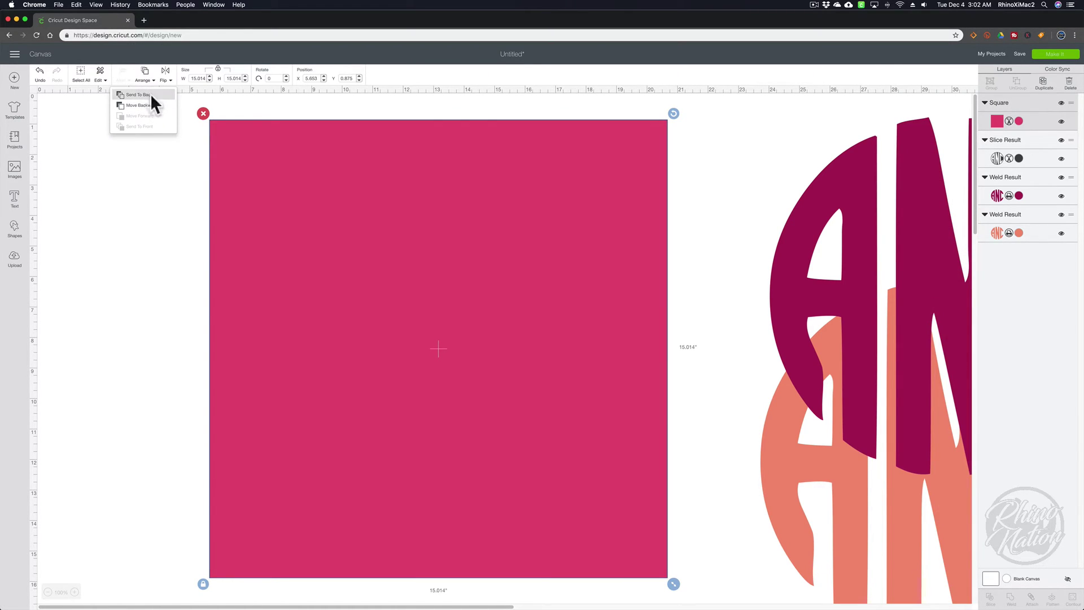
pyautogui.click(138, 95)
pyautogui.click(175, 237)
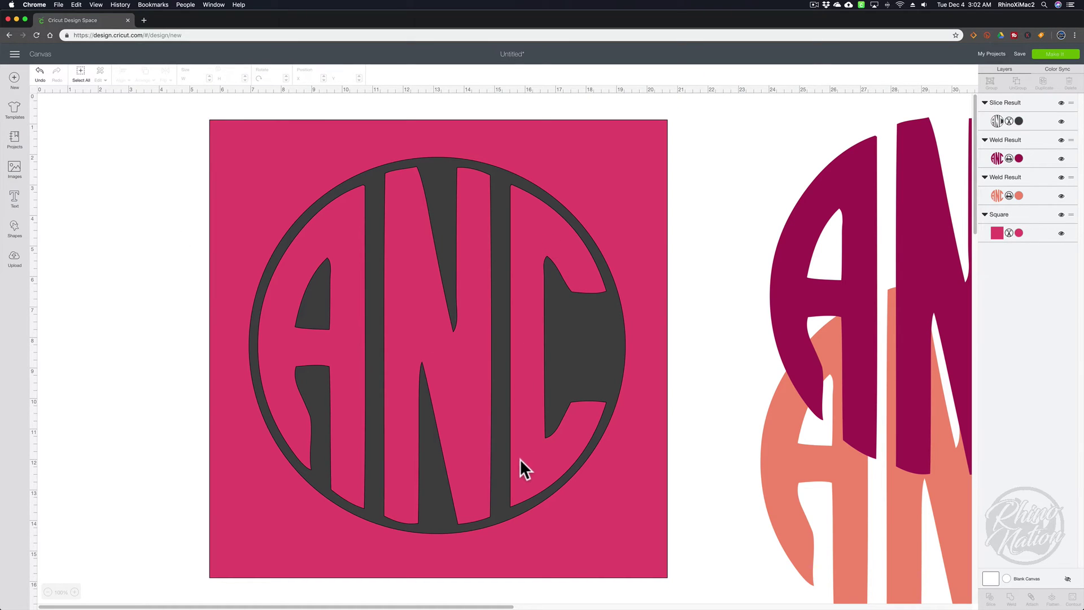
# - Recolor the knocked-out monogram circle from the basic colors to medium purple
pyautogui.click(499, 177)
pyautogui.click(1016, 119)
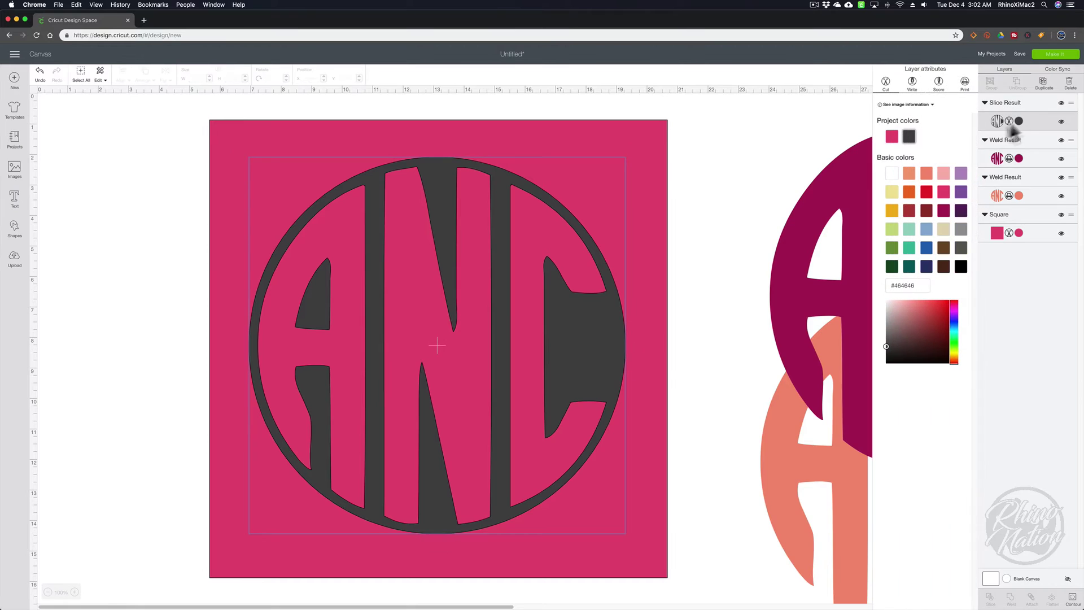
pyautogui.click(961, 192)
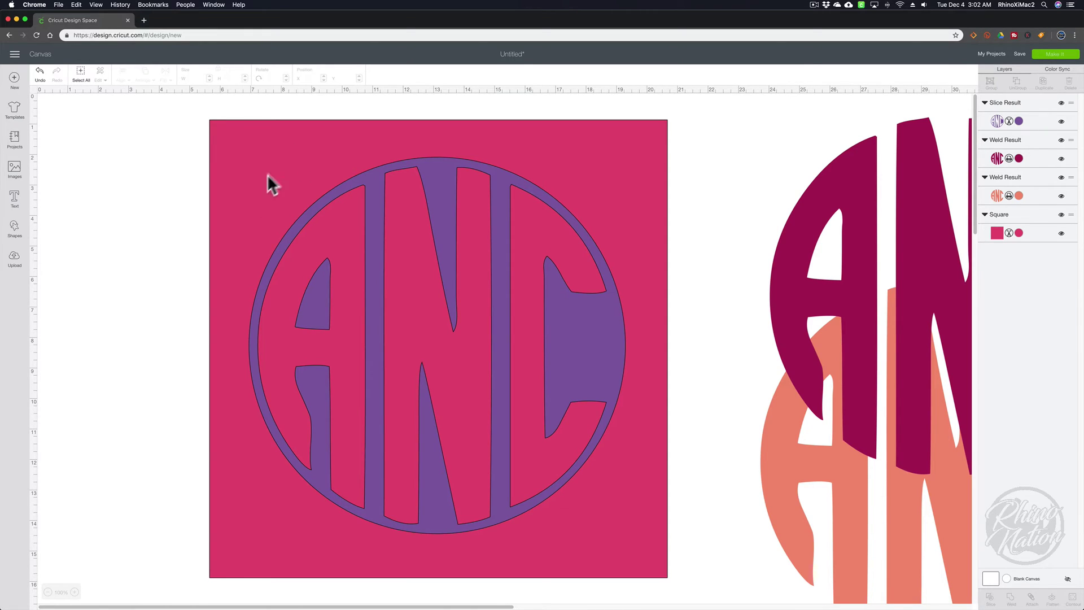
# - Shrink the purple circle to about 3.15 inches, park it in the canvas's upper-left corner, and delete the pink square
pyautogui.click(342, 251)
pyautogui.moveTo(633, 540); pyautogui.dragTo(352, 269)
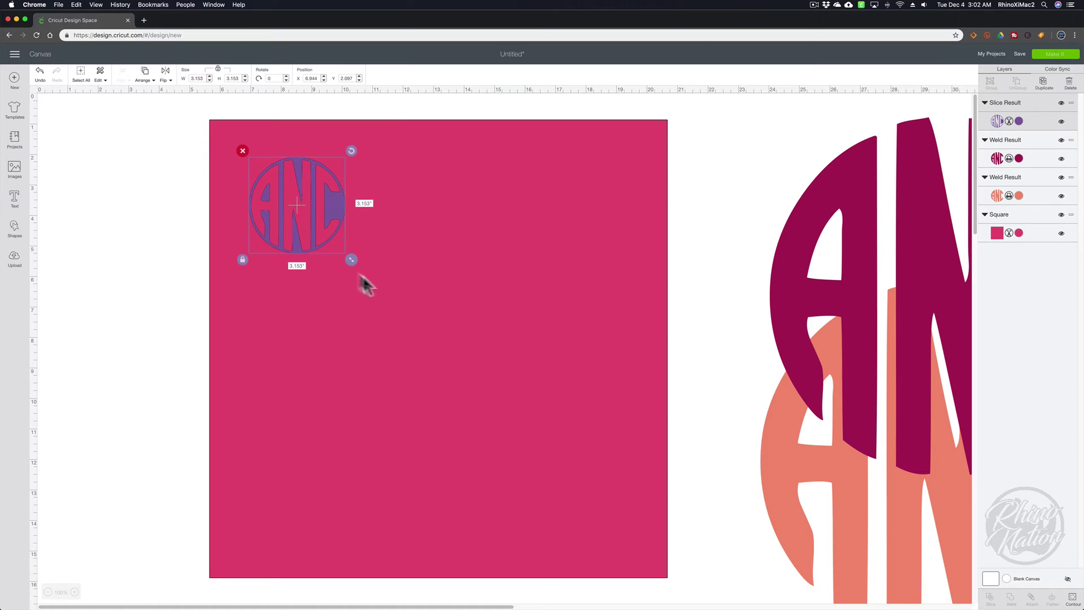
pyautogui.moveTo(330, 210); pyautogui.dragTo(120, 150)
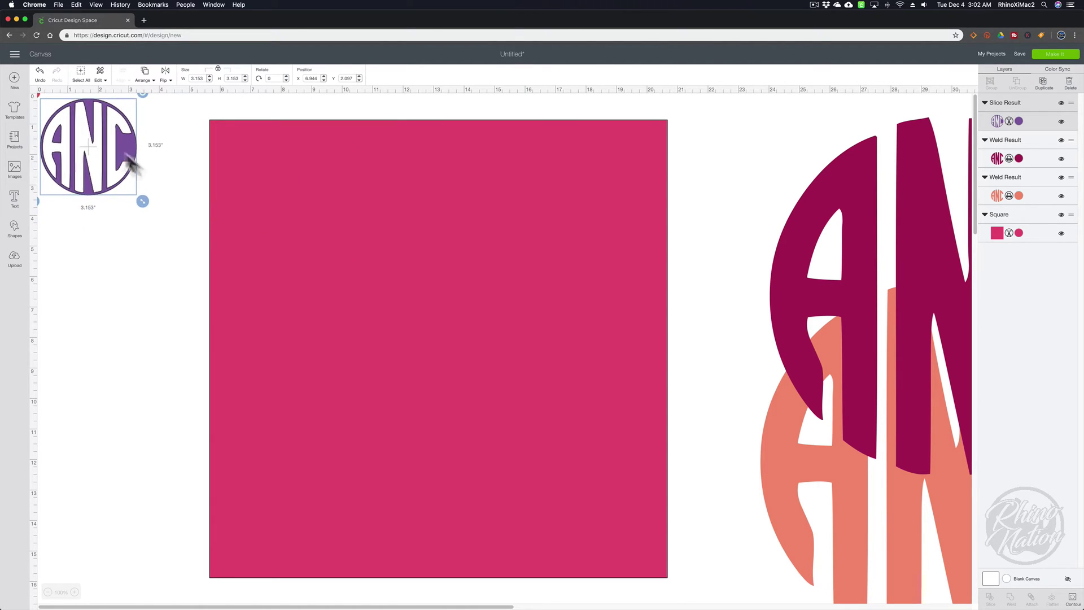
pyautogui.click(350, 260)
pyautogui.click(204, 114)
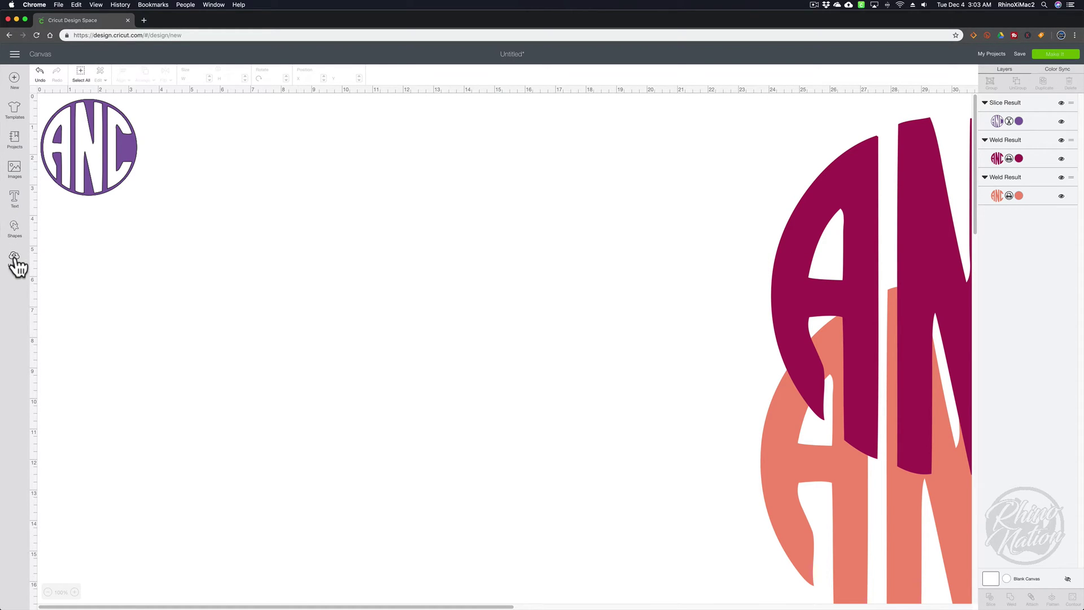
# - Search the image library for "heart", limited to free images
pyautogui.click(15, 170)
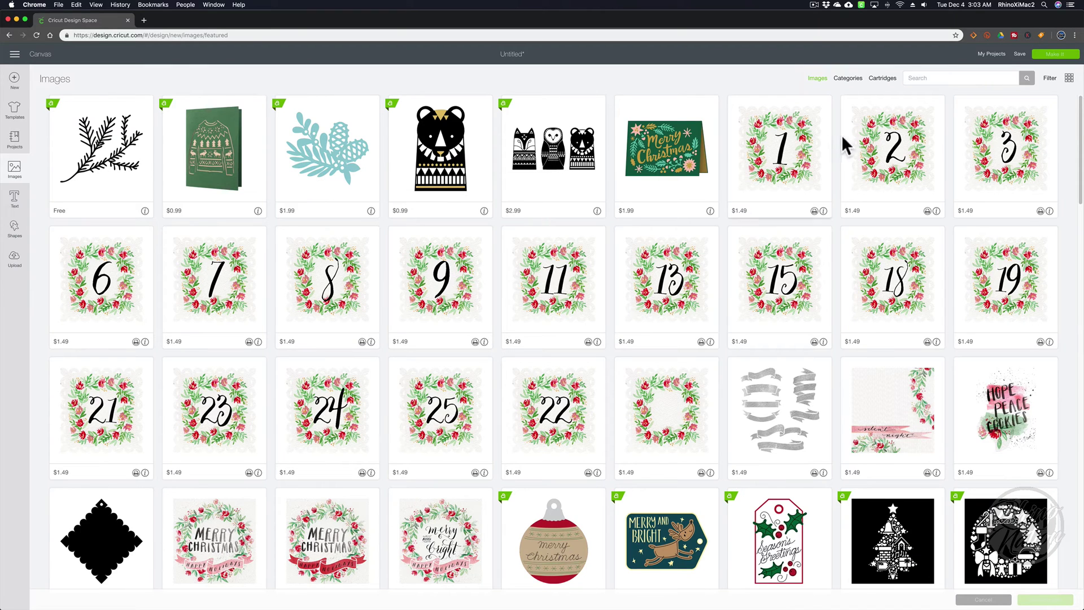
pyautogui.click(1069, 78)
pyautogui.click(1050, 78)
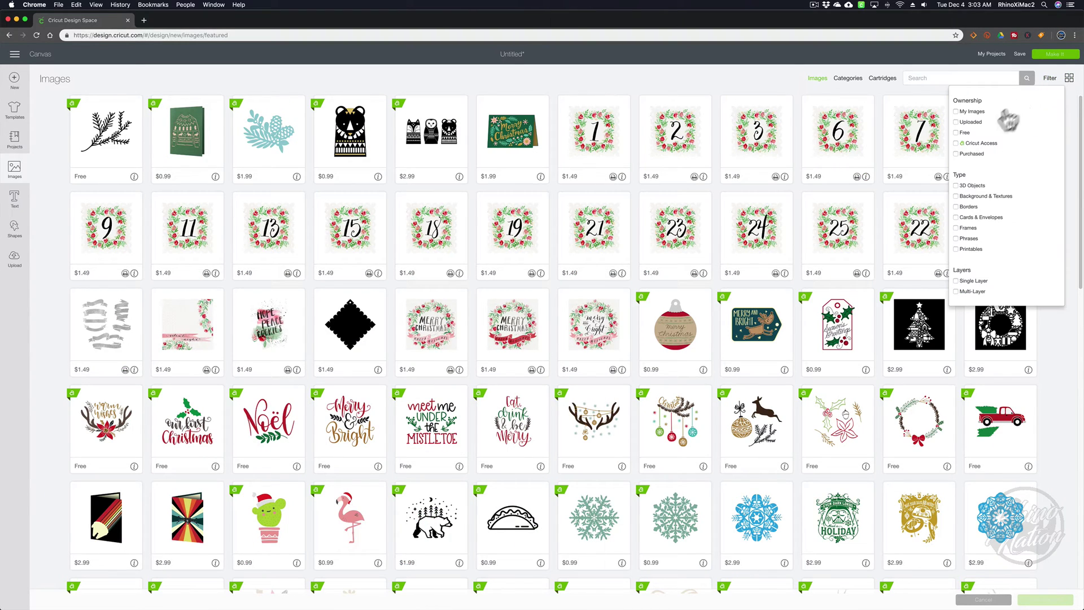
pyautogui.click(955, 132)
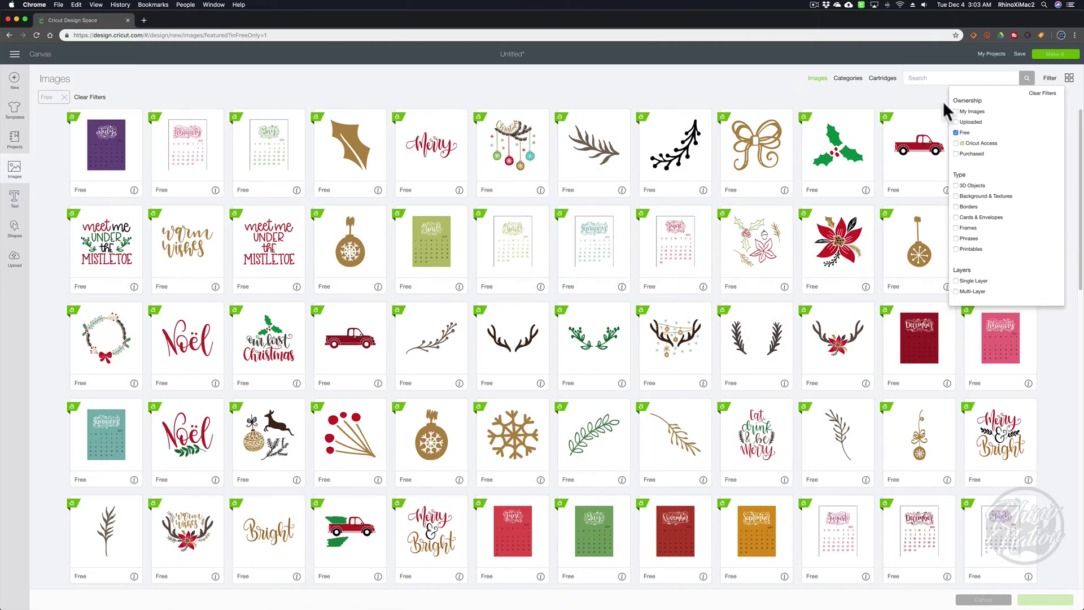
pyautogui.write('heart')
pyautogui.press('Return')
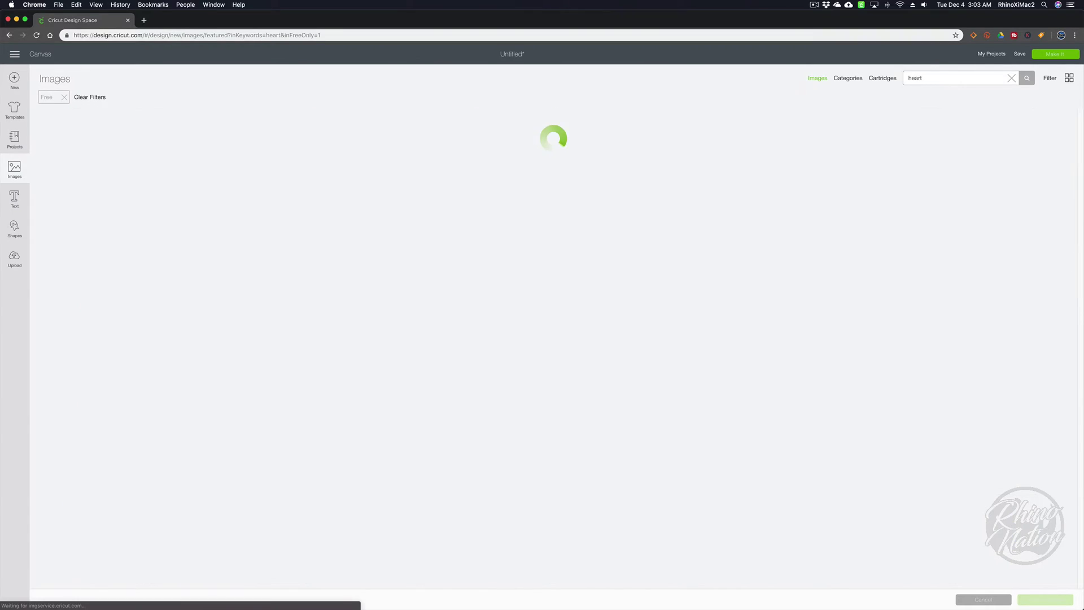
# - Insert the teal scalloped heart and the blue I-heart-U image onto the canvas
pyautogui.click(668, 164)
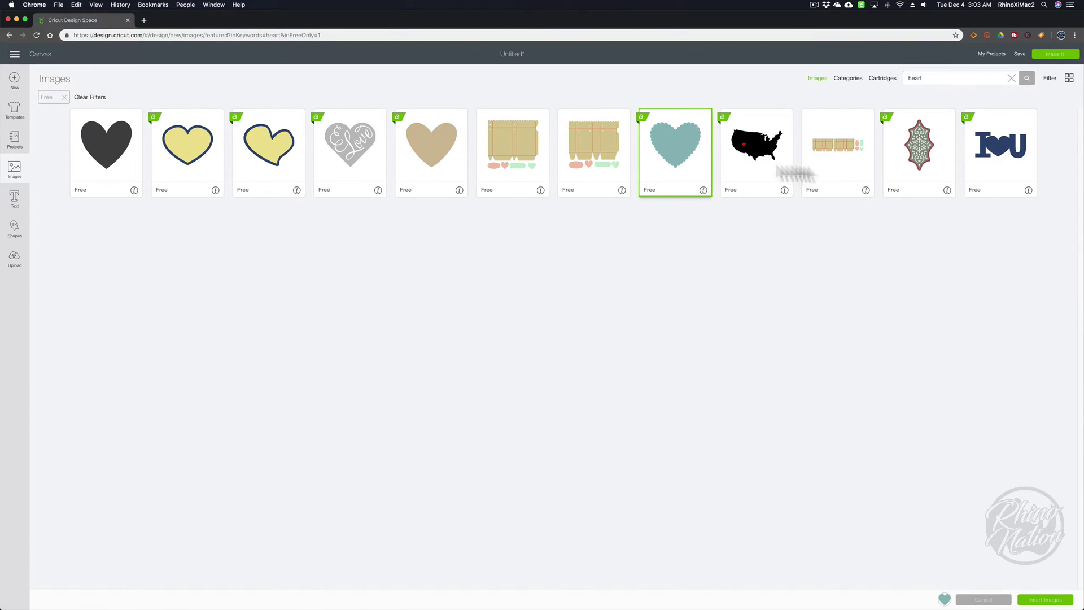
pyautogui.click(995, 166)
pyautogui.click(1046, 599)
# - Duplicate the burgundy ANC monogram, place one over the scalloped heart, and bring it to the front
pyautogui.moveTo(851, 308); pyautogui.dragTo(717, 295)
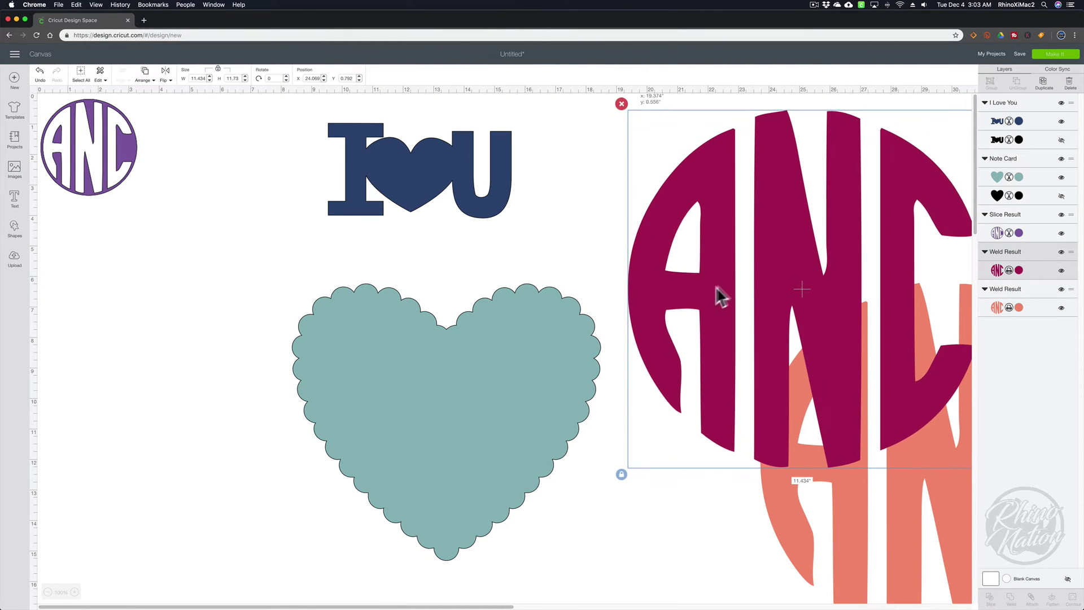
pyautogui.click(1043, 84)
pyautogui.moveTo(733, 290); pyautogui.dragTo(379, 406)
pyautogui.click(145, 76)
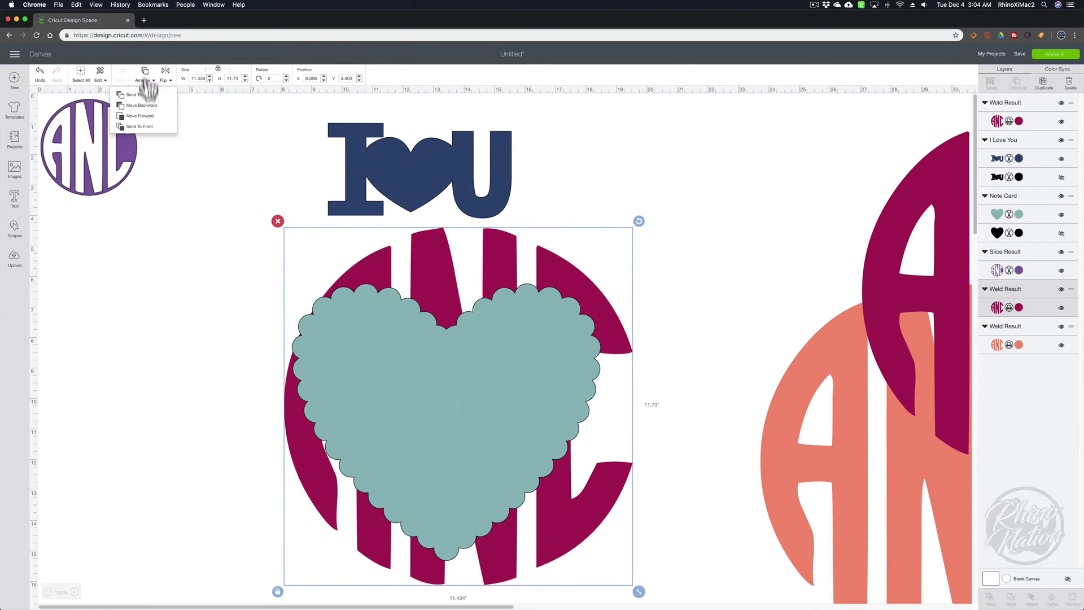
pyautogui.click(145, 126)
# - Shrink the burgundy monogram to about 5.68 inches wide and position it inside the scalloped heart
pyautogui.moveTo(639, 591); pyautogui.dragTo(500, 432)
pyautogui.moveTo(404, 367); pyautogui.dragTo(470, 469)
pyautogui.moveTo(544, 528); pyautogui.dragTo(533, 516)
pyautogui.moveTo(489, 462); pyautogui.dragTo(493, 465)
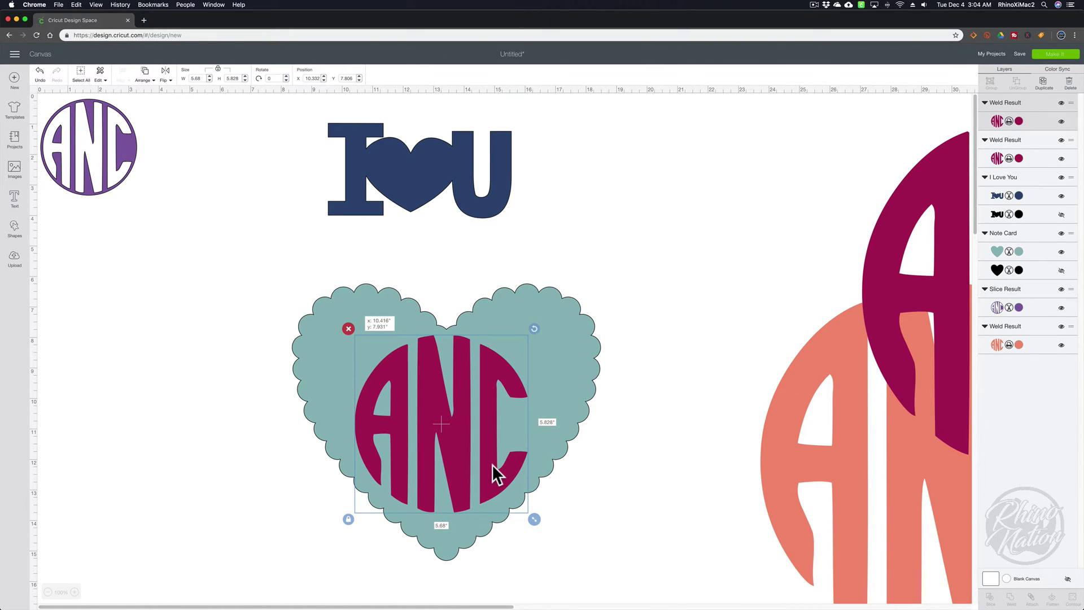
# - Center the monogram horizontally on the scalloped heart, and shift it slightly left of center
pyautogui.moveTo(257, 260); pyautogui.dragTo(639, 577)
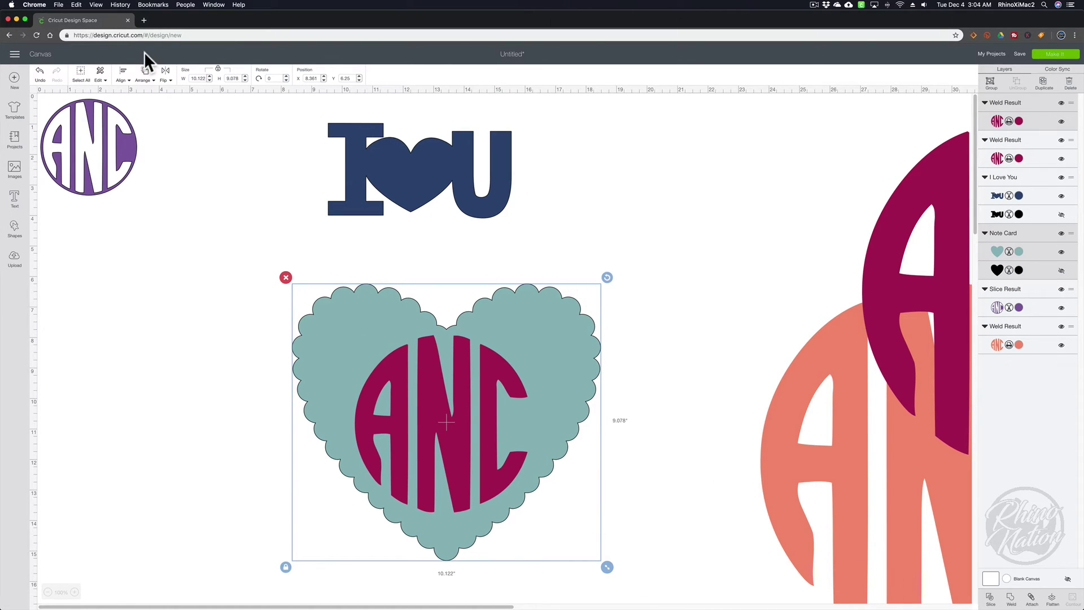
pyautogui.click(125, 75)
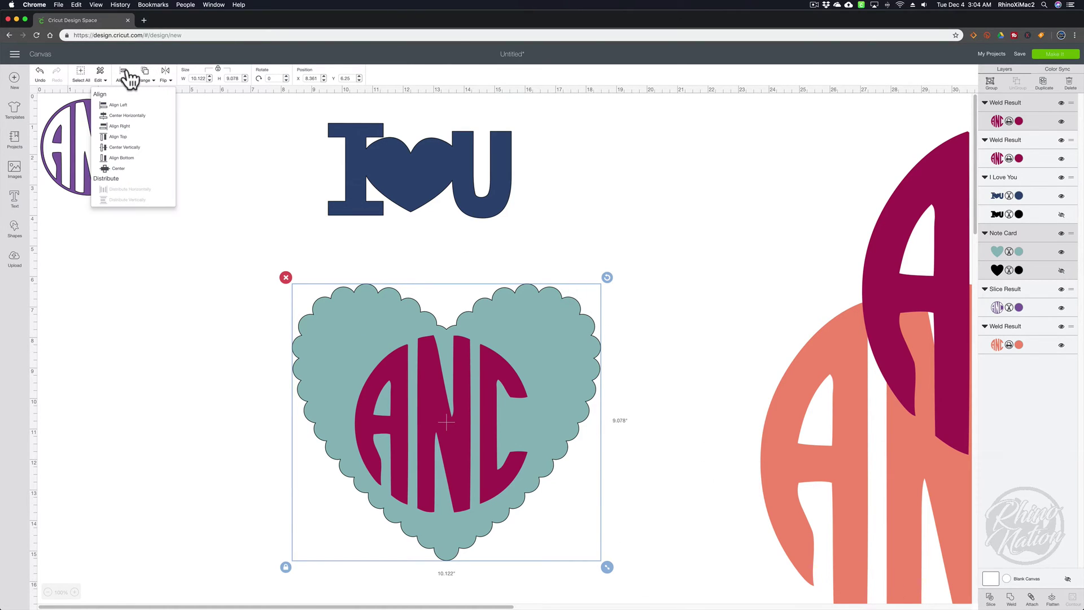
pyautogui.click(133, 115)
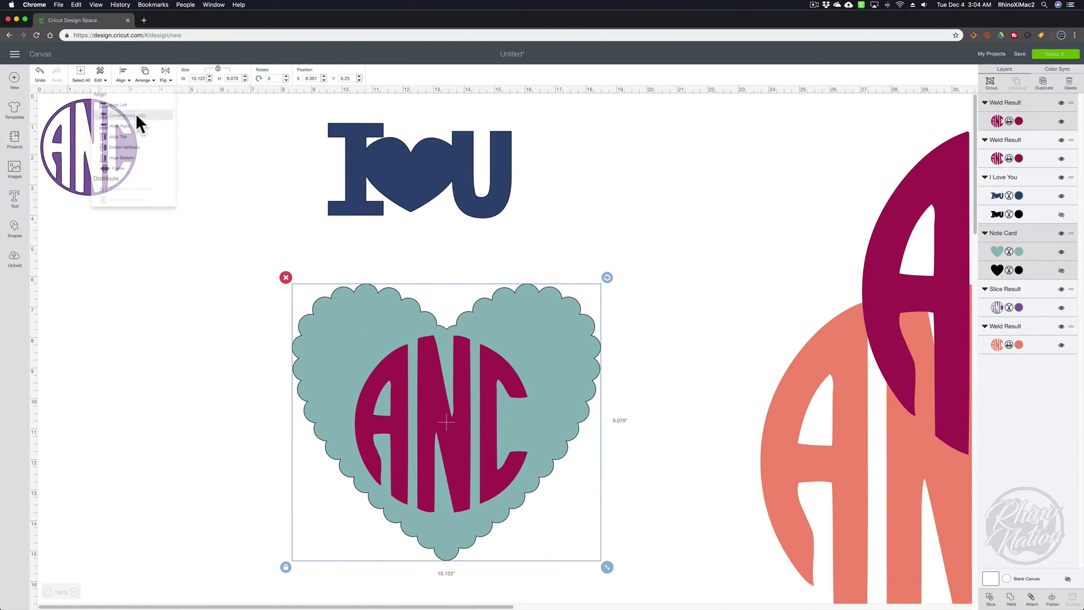
pyautogui.click(587, 229)
pyautogui.click(382, 474)
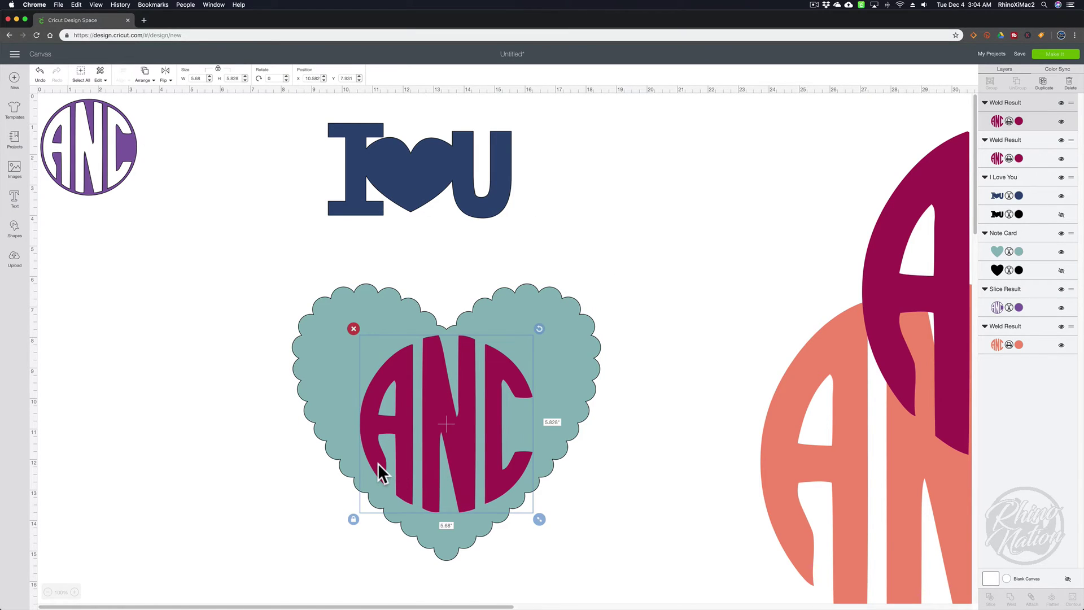
pyautogui.press('Left')
pyautogui.press('Left')
pyautogui.press('Left')
pyautogui.moveTo(454, 396)
pyautogui.mouseDown()
pyautogui.moveTo(181, 395)
pyautogui.moveTo(174, 412)
pyautogui.moveTo(457, 394)
pyautogui.mouseUp()
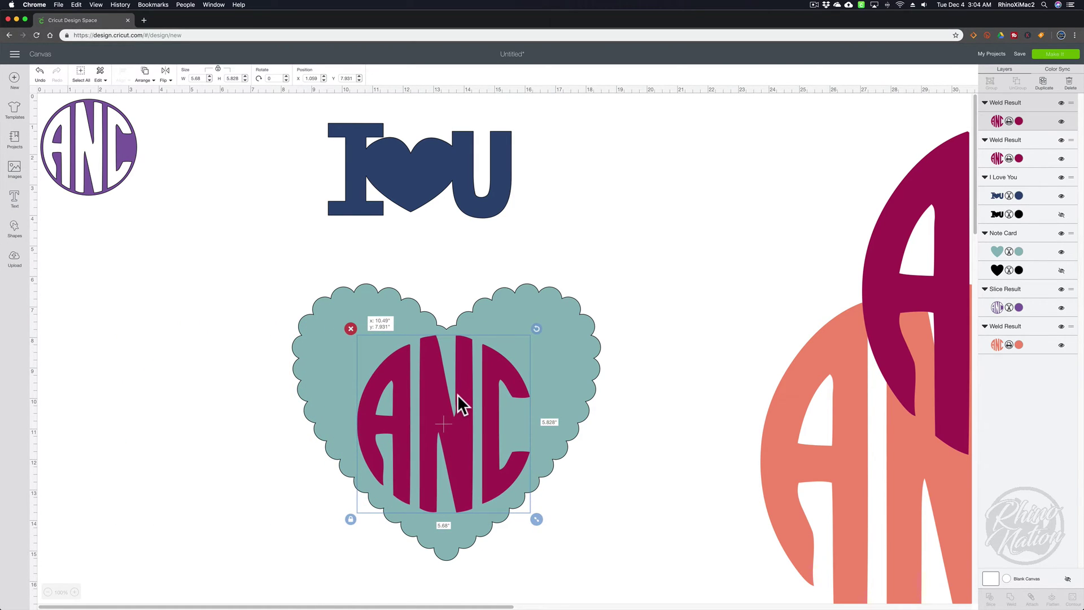
# - Slice the burgundy monogram out of the scalloped heart and delete the burgundy and teal letter pieces
pyautogui.moveTo(257, 270); pyautogui.dragTo(655, 573)
pyautogui.click(992, 600)
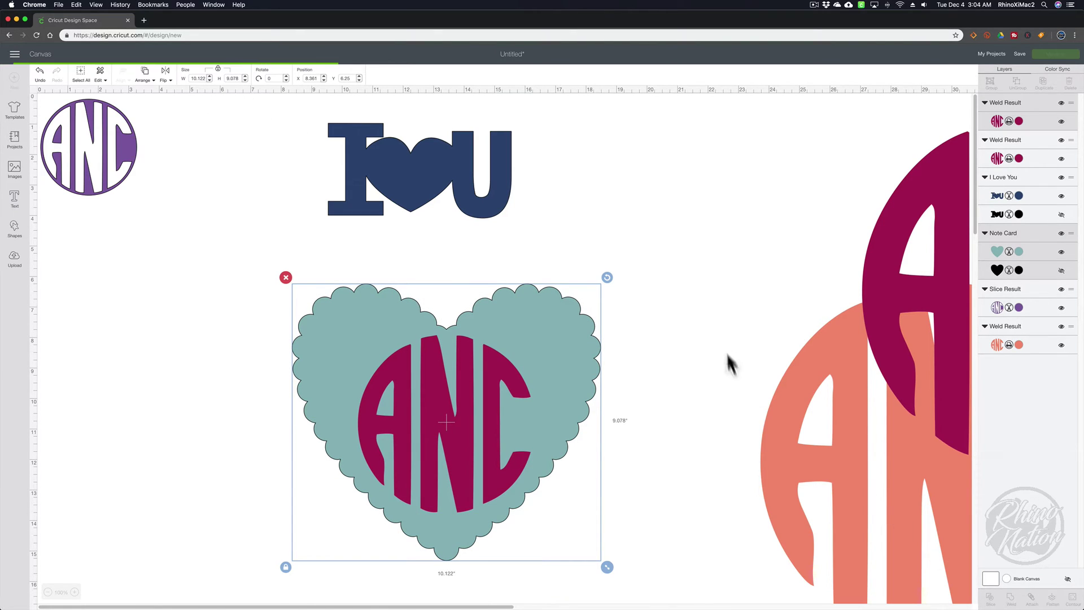
pyautogui.click(503, 360)
pyautogui.press('Delete')
pyautogui.click(499, 363)
pyautogui.press('Delete')
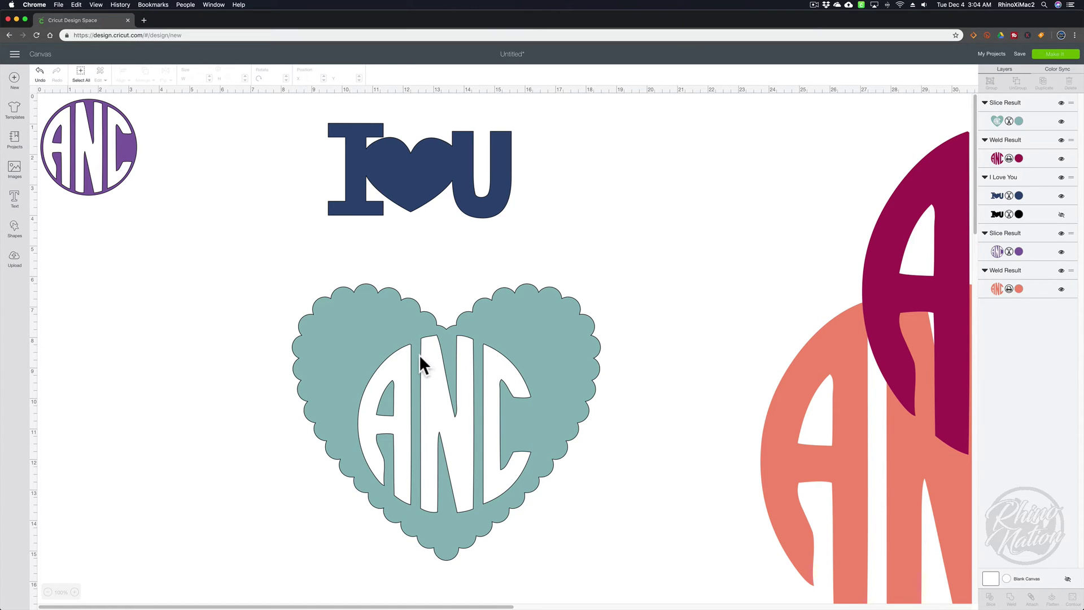
# - Undo the deletion of the letter pieces and the slice of the scalloped heart
pyautogui.press('super+z')
pyautogui.press('super+z')
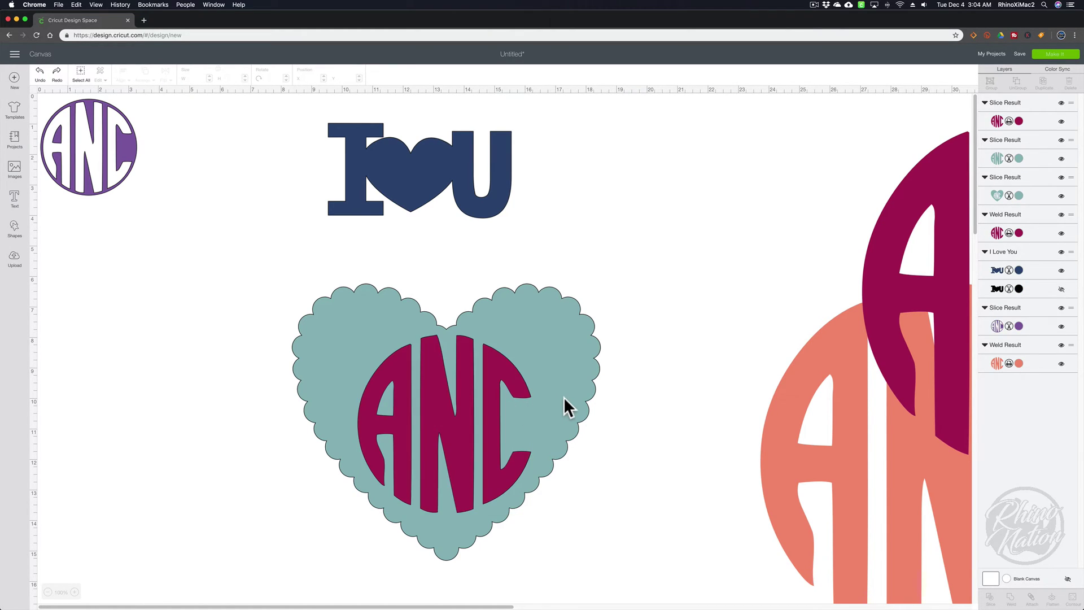
pyautogui.press('super+z')
# - Move the burgundy monogram off the heart and place a duplicate of the purple circle there, enlarged to about 5.82 inches
pyautogui.moveTo(467, 460); pyautogui.dragTo(785, 246)
pyautogui.click(80, 160)
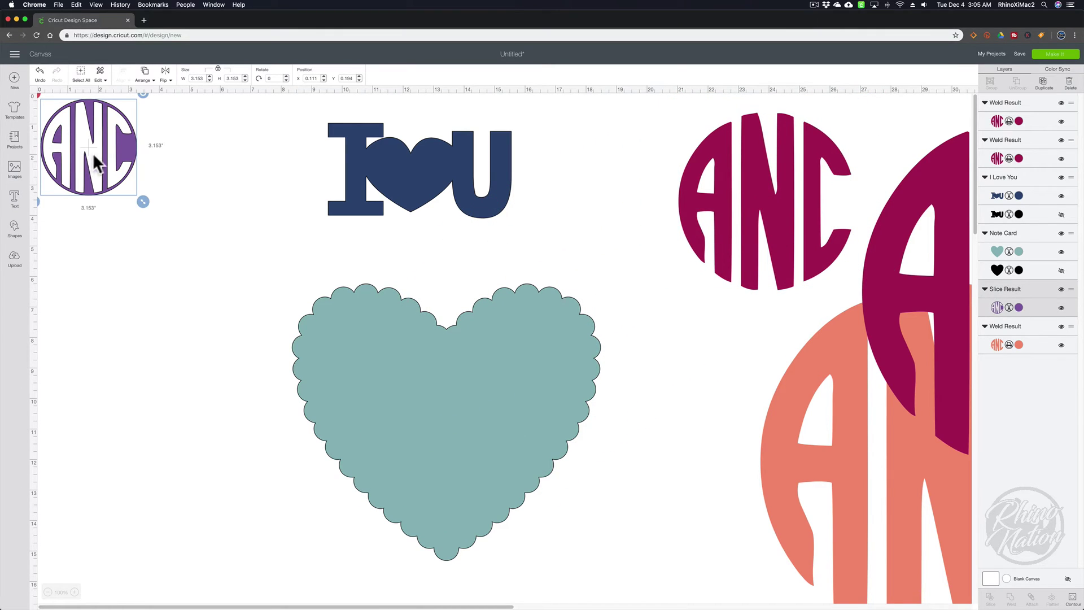
pyautogui.click(1047, 90)
pyautogui.moveTo(119, 144); pyautogui.dragTo(445, 390)
pyautogui.moveTo(474, 458)
pyautogui.mouseDown()
pyautogui.moveTo(562, 526)
pyautogui.moveTo(553, 539)
pyautogui.moveTo(466, 460)
pyautogui.mouseUp()
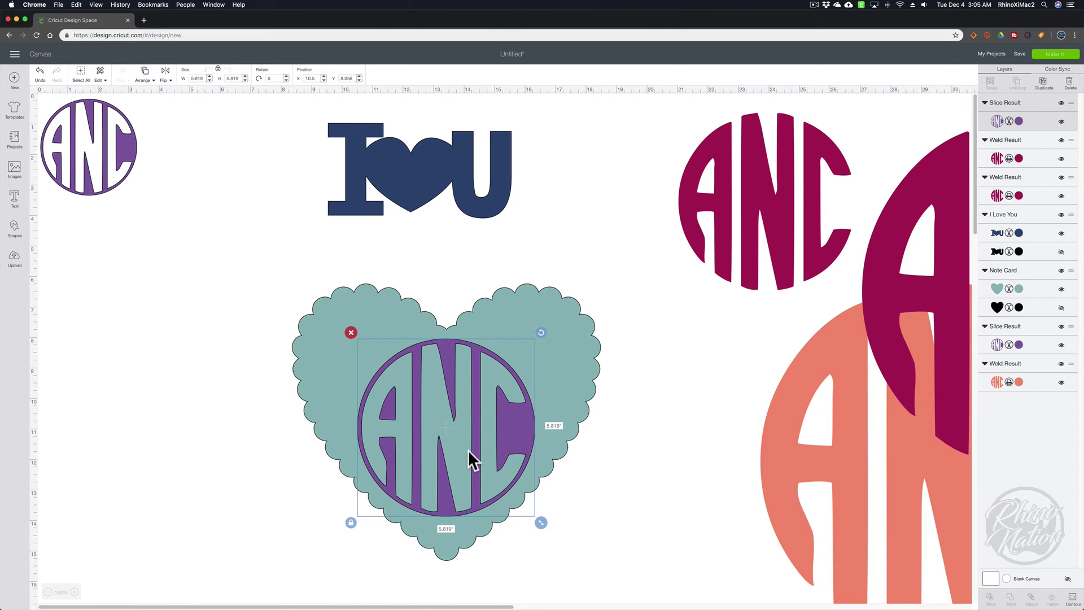
# - Slice the purple monogram circle out of the scalloped heart and delete the cut-out pieces
pyautogui.moveTo(250, 252); pyautogui.dragTo(653, 585)
pyautogui.click(989, 598)
pyautogui.click(434, 394)
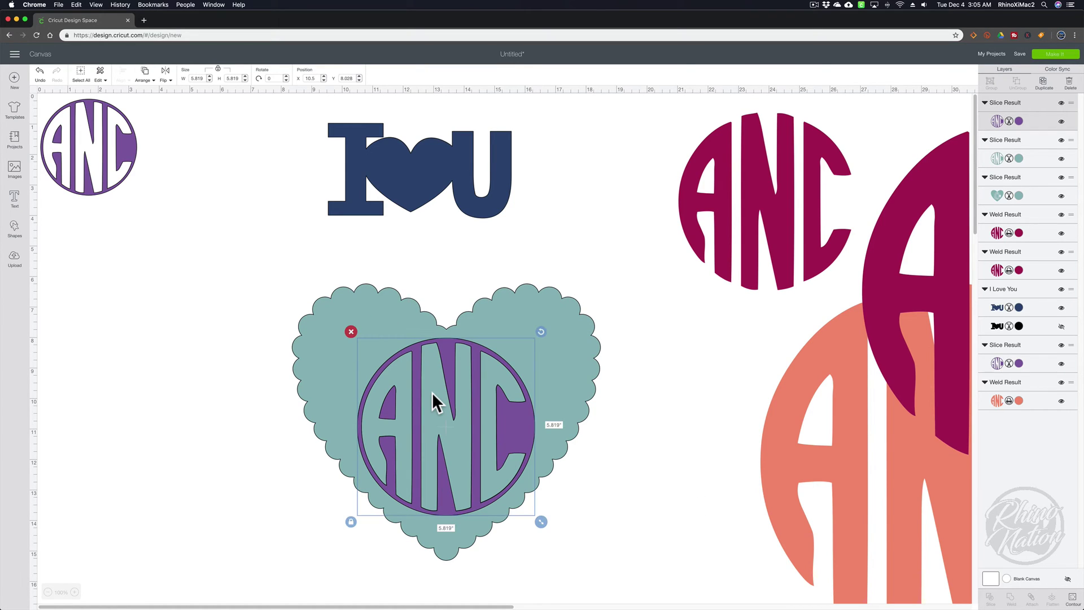
pyautogui.press('Delete')
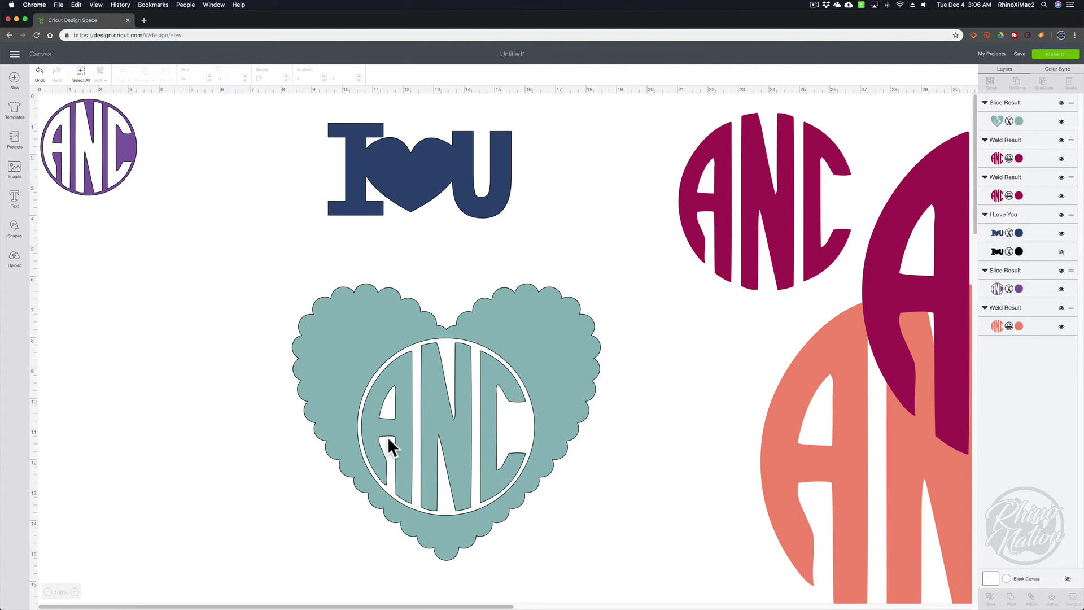
# - Shrink the sliced heart and park it below the small purple circle, and enlarge the I-heart-U artwork to about 14.47 inches wide
pyautogui.moveTo(283, 281); pyautogui.dragTo(403, 389)
pyautogui.moveTo(371, 330); pyautogui.dragTo(124, 255)
pyautogui.moveTo(399, 187); pyautogui.dragTo(294, 269)
pyautogui.moveTo(412, 305); pyautogui.dragTo(672, 447)
pyautogui.moveTo(537, 402); pyautogui.dragTo(542, 443)
# - Move the smaller burgundy monogram into the heart of the I-heart-U artwork and shrink it to about 3.83 inches wide
pyautogui.moveTo(785, 223); pyautogui.dragTo(447, 417)
pyautogui.moveTo(519, 490); pyautogui.dragTo(468, 418)
pyautogui.moveTo(410, 368); pyautogui.dragTo(432, 385)
pyautogui.moveTo(487, 443); pyautogui.dragTo(498, 454)
pyautogui.moveTo(451, 396); pyautogui.dragTo(444, 392)
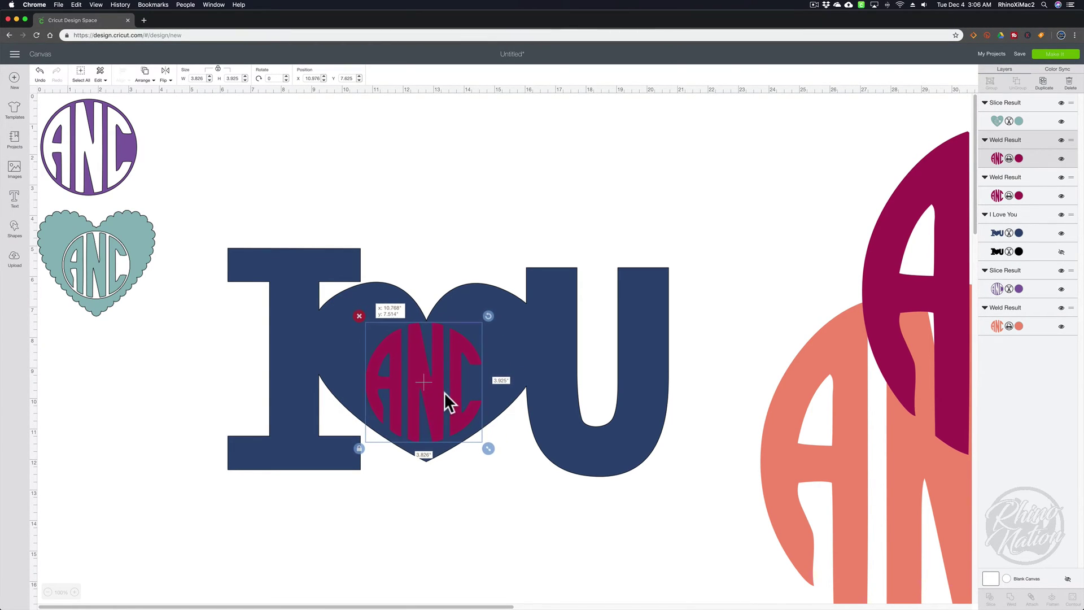
# - Slice the burgundy monogram out of the I-heart-U artwork and delete the cut-out letter pieces
pyautogui.moveTo(249, 202); pyautogui.dragTo(671, 513)
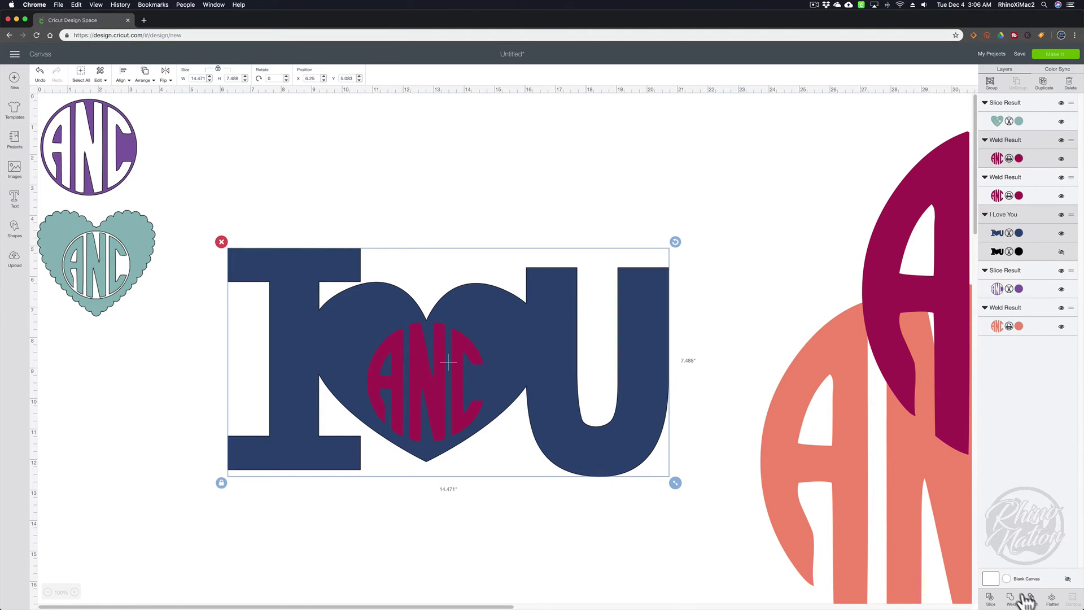
pyautogui.click(989, 598)
pyautogui.click(431, 335)
pyautogui.press('Delete')
pyautogui.click(436, 341)
pyautogui.press('Delete')
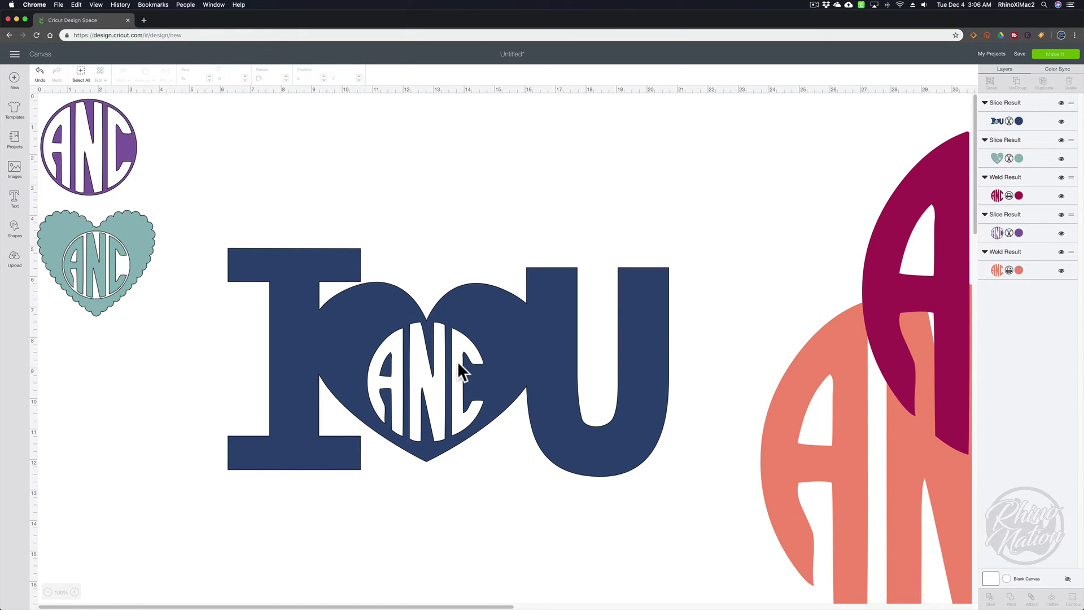
# - Delete the sliced I-heart-U artwork from the canvas
pyautogui.click(459, 361)
pyautogui.press('Delete')
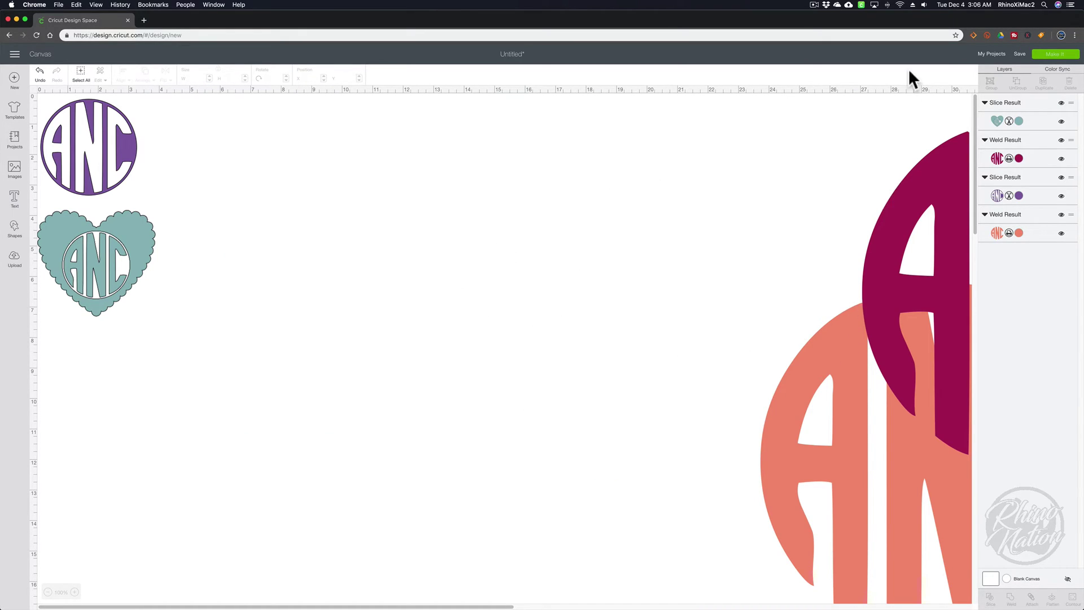
# - Shift the browser window aside to view the anchor image file on the desktop, and move the window back
pyautogui.moveTo(947, 19); pyautogui.dragTo(919, 10)
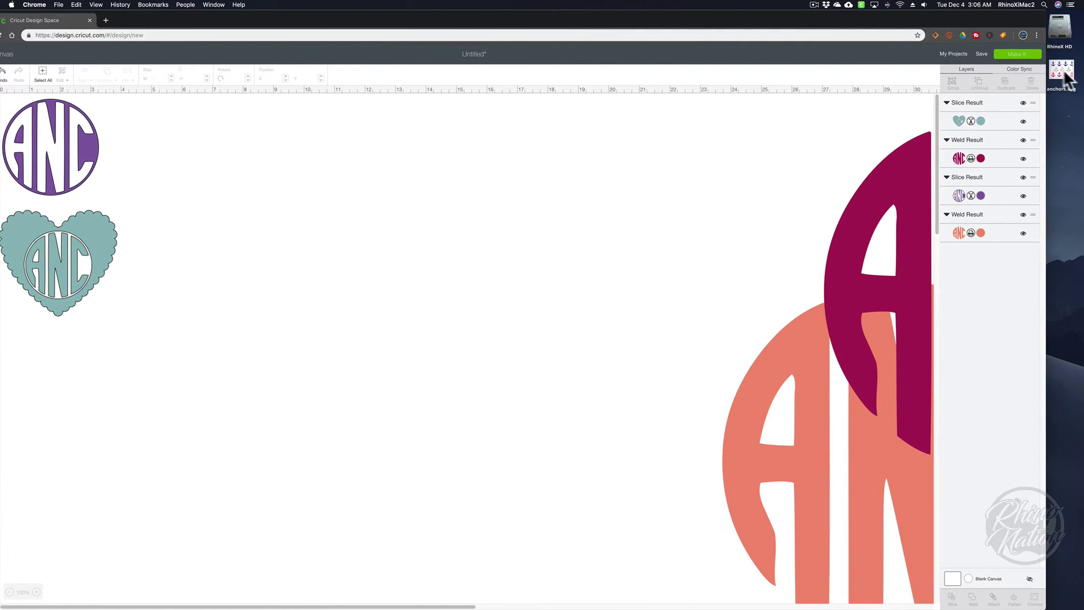
pyautogui.moveTo(1057, 72); pyautogui.dragTo(608, 319)
pyautogui.moveTo(356, 21); pyautogui.dragTo(395, 19)
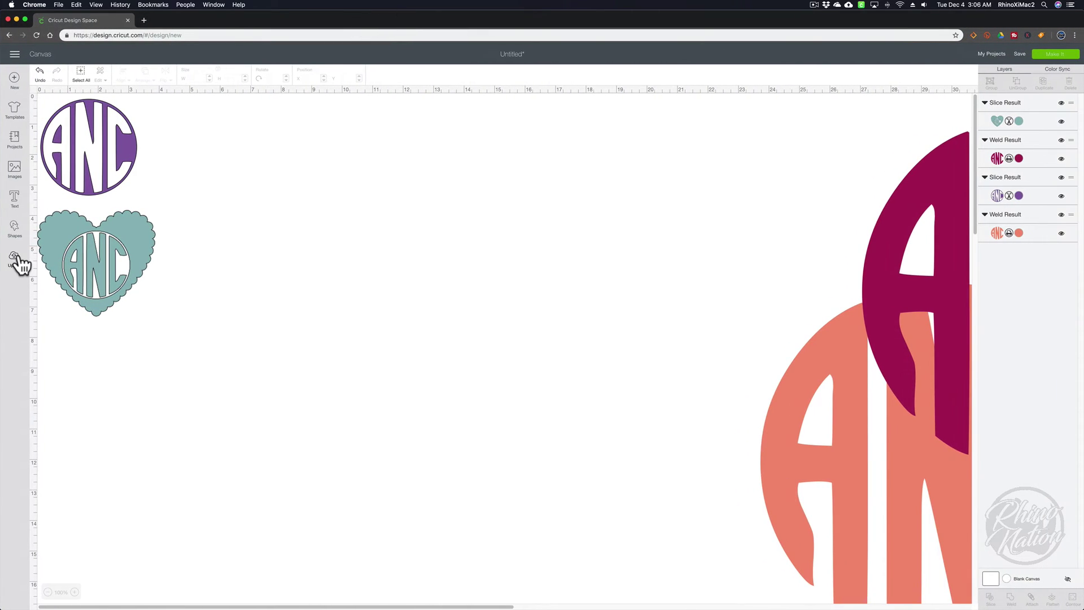
# - Upload the anchors image file from the desktop, save it, and insert it on the canvas
pyautogui.click(18, 258)
pyautogui.click(286, 276)
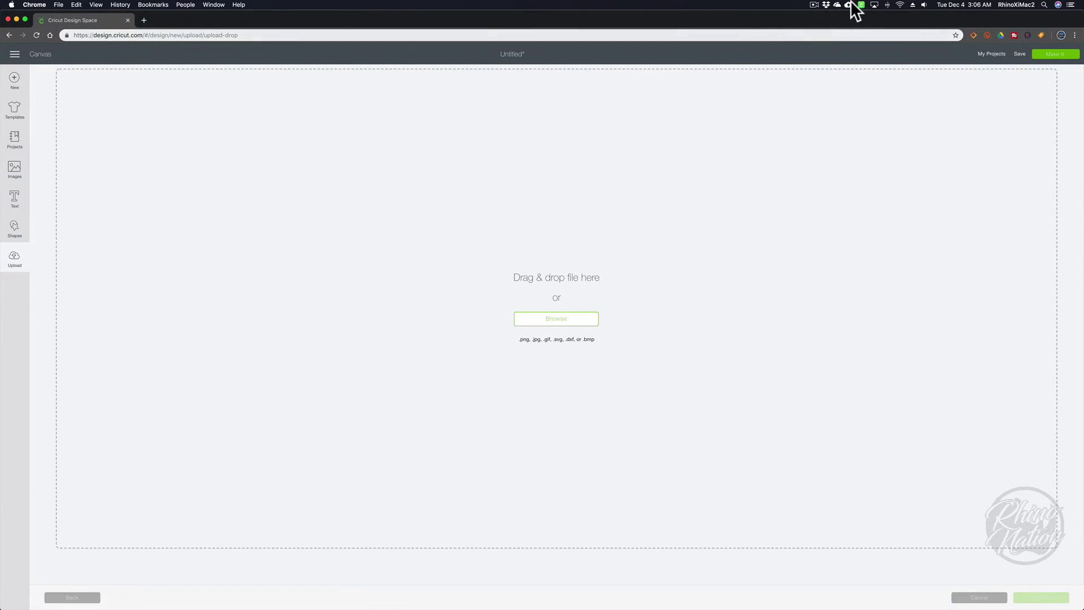
pyautogui.moveTo(960, 20); pyautogui.dragTo(921, 20)
pyautogui.moveTo(1076, 65); pyautogui.dragTo(526, 309)
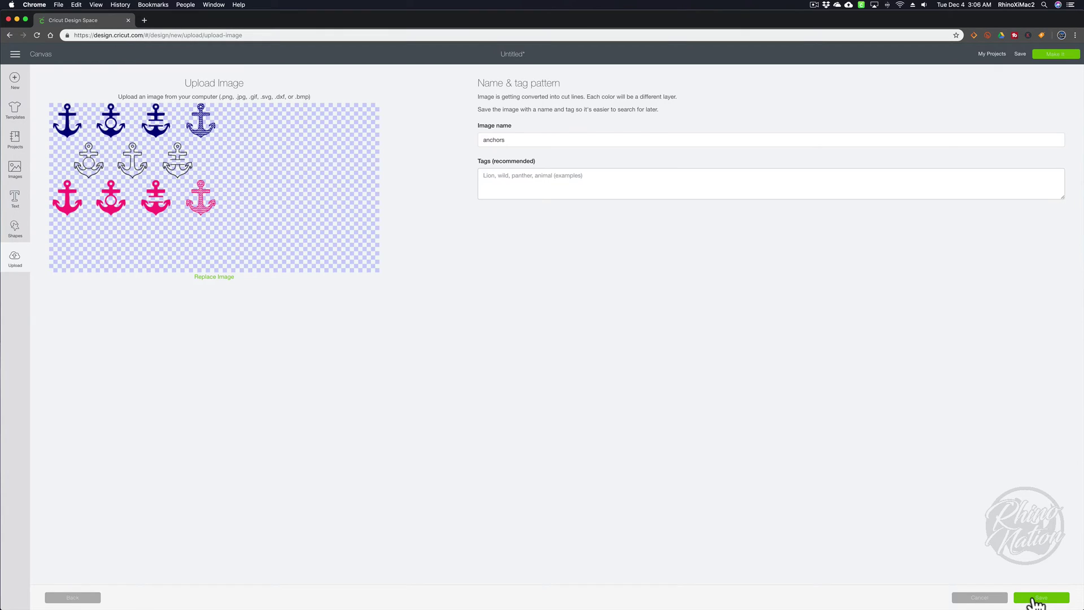
pyautogui.click(1033, 600)
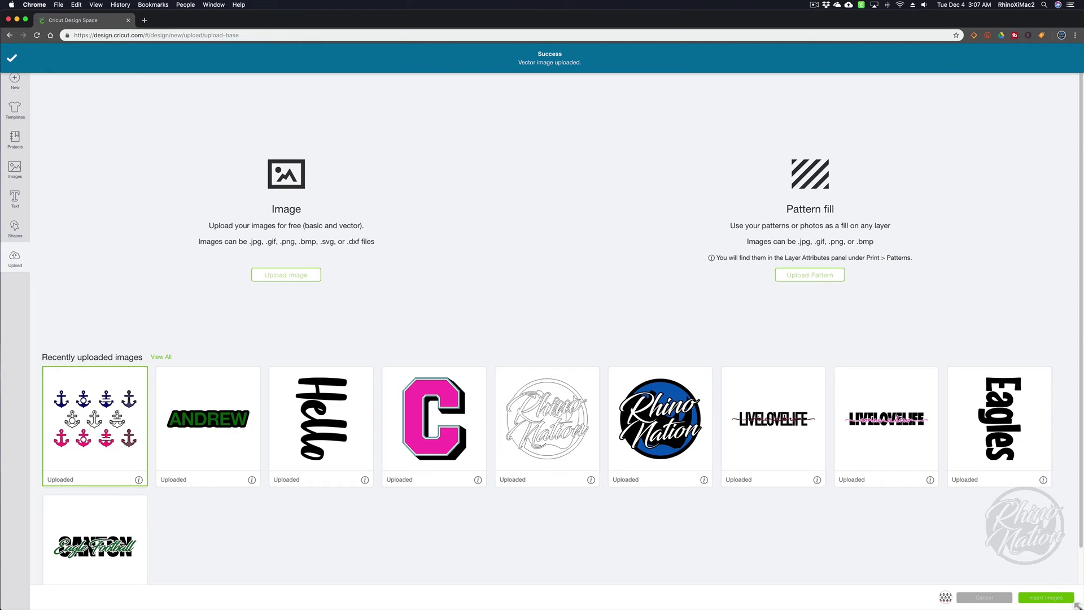
pyautogui.click(1044, 600)
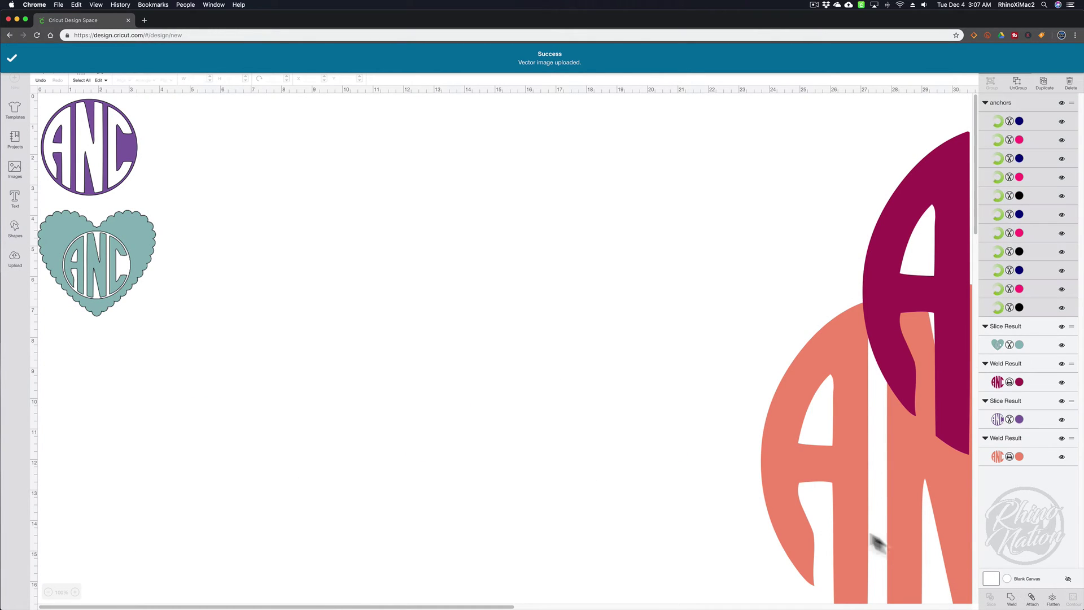
# - Move the anchor set to open canvas, ungroup it, and pull the plain navy and plain pink anchors aside
pyautogui.moveTo(217, 194); pyautogui.dragTo(405, 296)
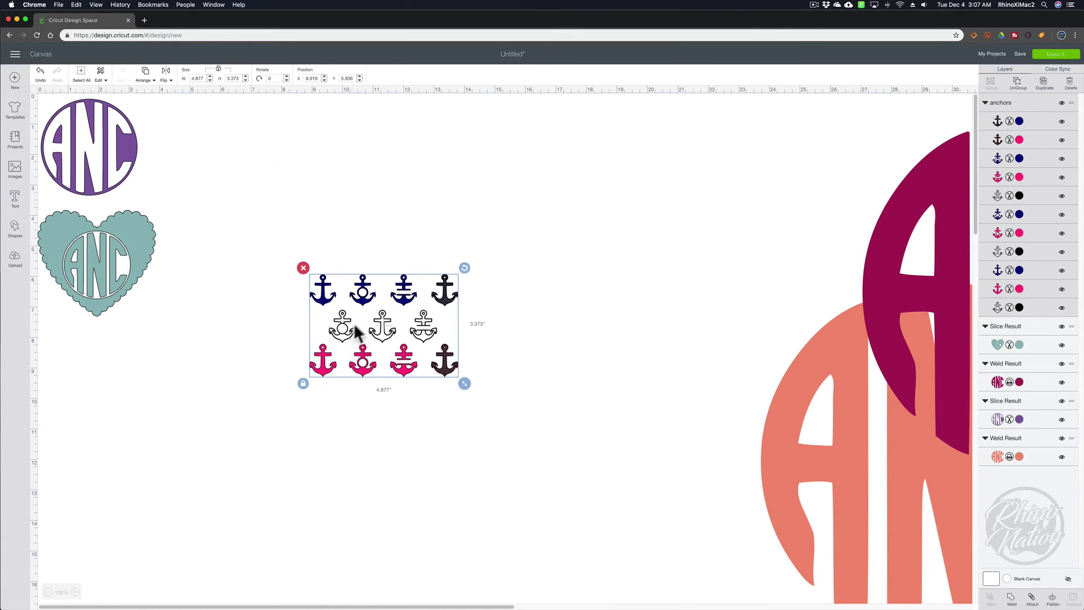
pyautogui.click(1019, 85)
pyautogui.moveTo(323, 291); pyautogui.dragTo(149, 415)
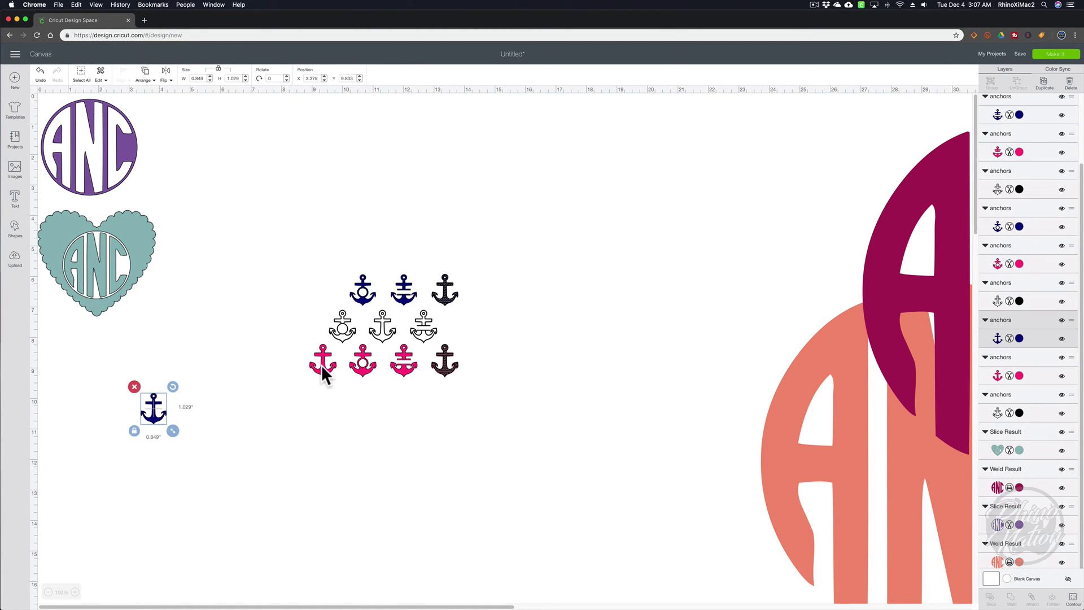
pyautogui.moveTo(321, 365); pyautogui.dragTo(130, 484)
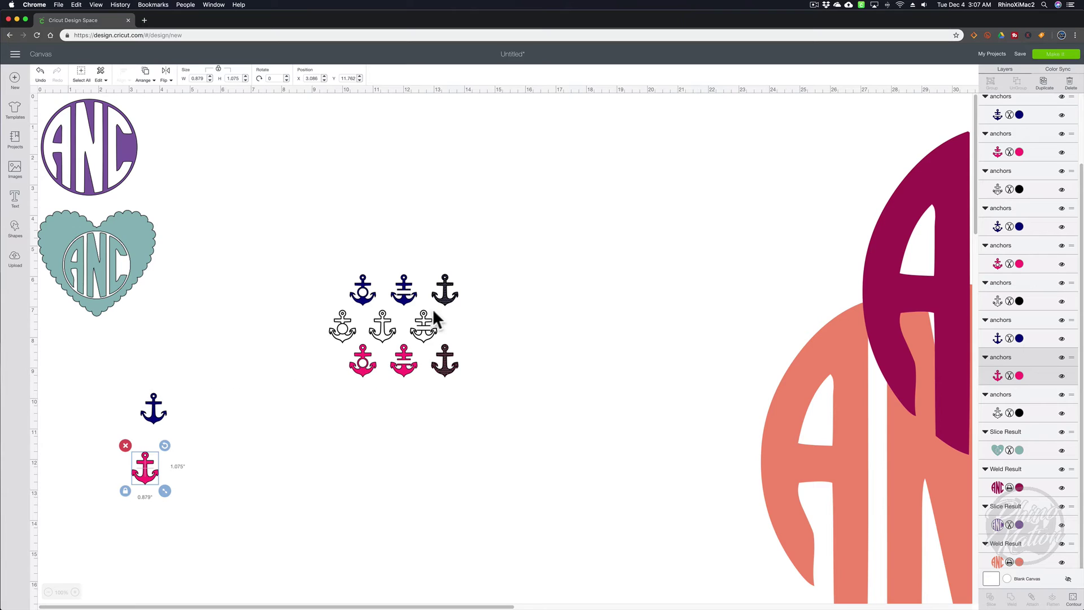
# - Separate the pink chevron anchor from the other small anchors and enlarge it to about 10.35 inches wide mid-canvas
pyautogui.moveTo(298, 261); pyautogui.dragTo(499, 398)
pyautogui.moveTo(445, 365); pyautogui.dragTo(432, 170)
pyautogui.click(311, 485)
pyautogui.moveTo(435, 231); pyautogui.dragTo(658, 499)
pyautogui.moveTo(542, 401); pyautogui.dragTo(485, 361)
pyautogui.moveTo(589, 424); pyautogui.dragTo(668, 517)
pyautogui.moveTo(469, 359); pyautogui.dragTo(442, 363)
pyautogui.click(104, 323)
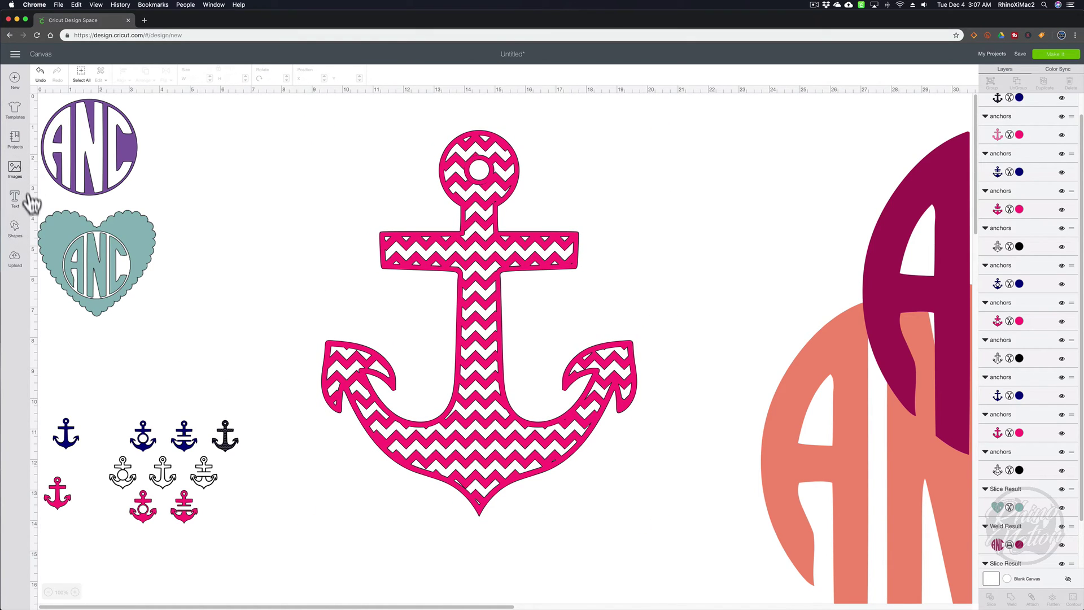
# - Add a circle about 4.5 inches wide over the shaft of the pink chevron anchor, below its crossbar
pyautogui.click(23, 232)
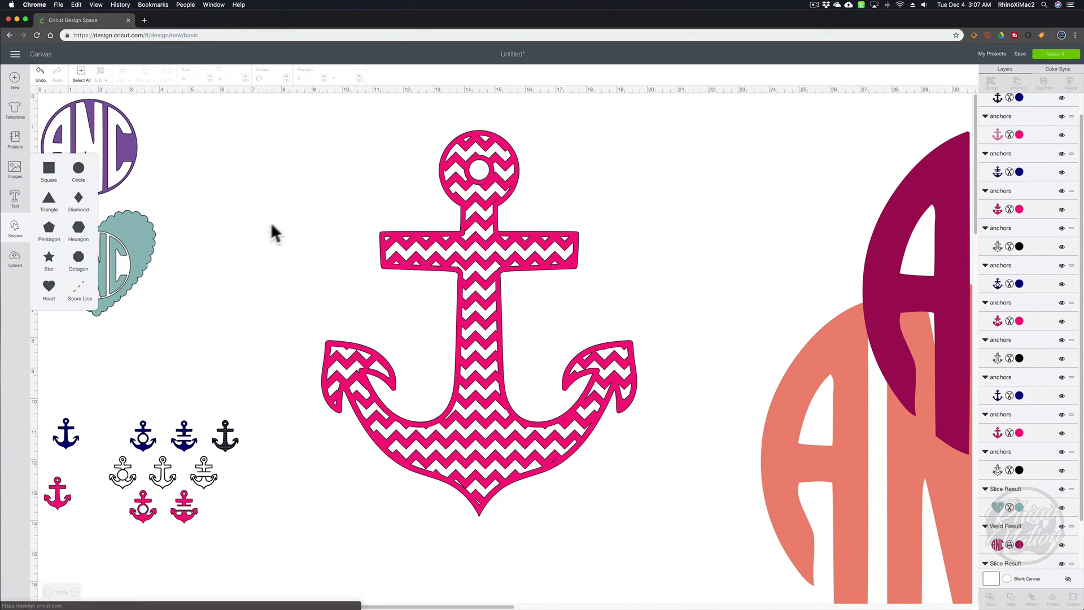
pyautogui.click(79, 167)
pyautogui.moveTo(217, 225); pyautogui.dragTo(511, 334)
pyautogui.moveTo(535, 388); pyautogui.dragTo(571, 439)
pyautogui.moveTo(515, 370); pyautogui.dragTo(514, 368)
pyautogui.moveTo(571, 438); pyautogui.dragTo(553, 418)
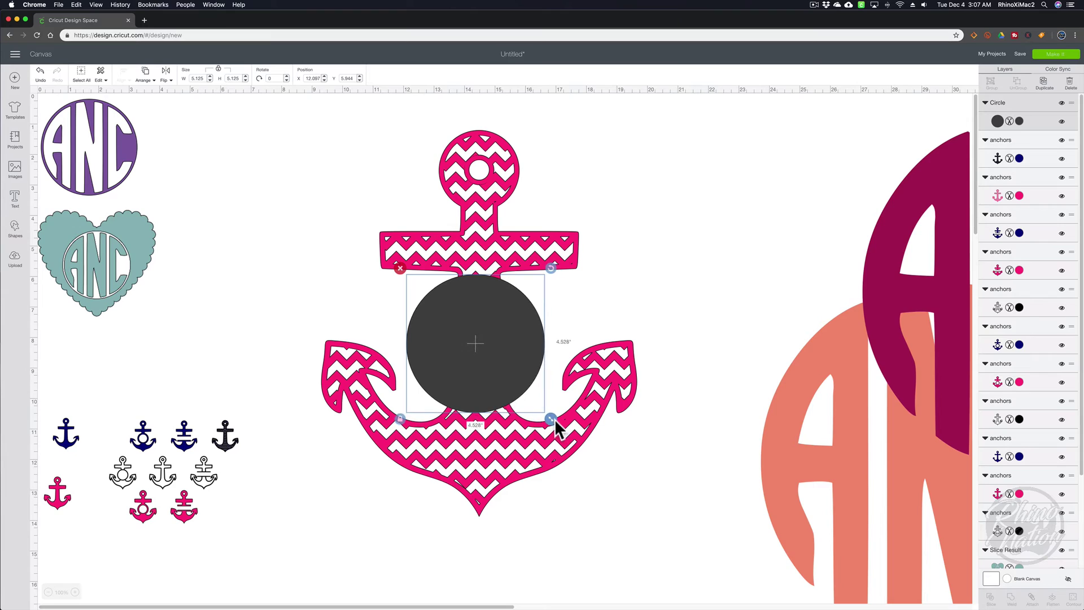
pyautogui.moveTo(516, 375); pyautogui.dragTo(512, 357)
# - Center the circle horizontally on the pink chevron anchor and weld the two shapes together
pyautogui.moveTo(283, 139); pyautogui.dragTo(629, 503)
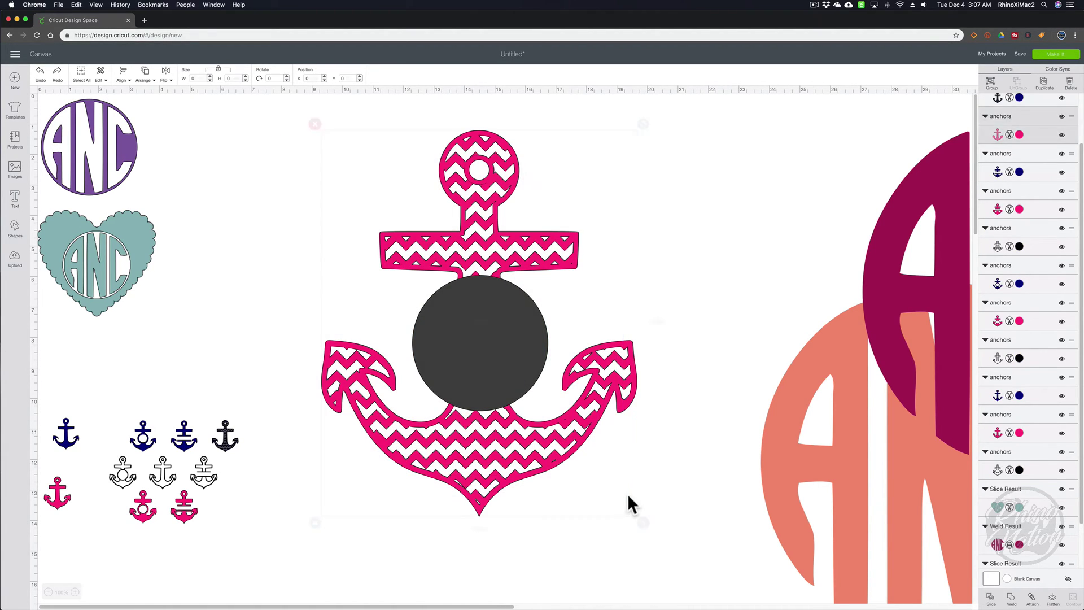
pyautogui.click(128, 74)
pyautogui.click(132, 113)
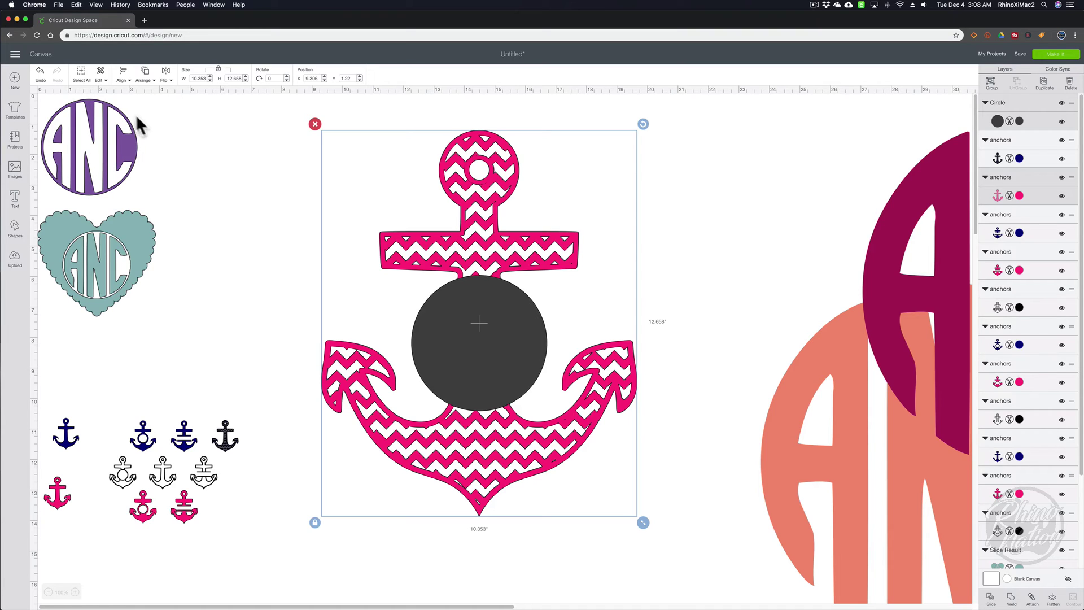
pyautogui.click(713, 273)
pyautogui.moveTo(268, 159); pyautogui.dragTo(615, 395)
pyautogui.click(1010, 599)
# - Duplicate the burgundy monogram, shrink the copy to about 4 inches wide, and place it inside the chevron anchor's circle
pyautogui.moveTo(952, 269); pyautogui.dragTo(779, 253)
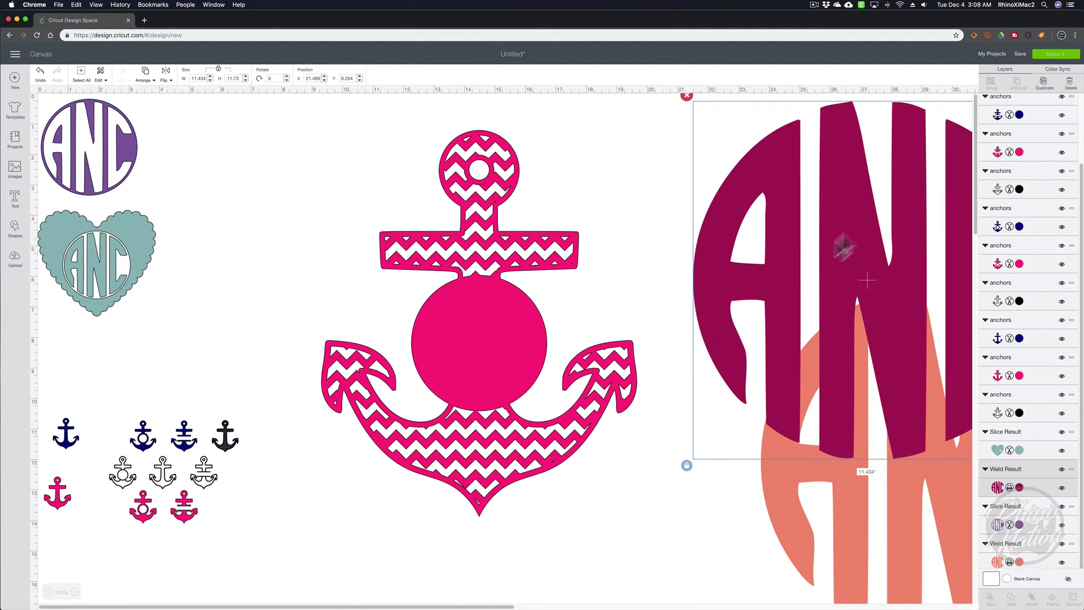
pyautogui.click(1044, 83)
pyautogui.moveTo(579, 451); pyautogui.dragTo(590, 350)
pyautogui.moveTo(665, 527); pyautogui.dragTo(432, 285)
pyautogui.moveTo(388, 246); pyautogui.dragTo(498, 368)
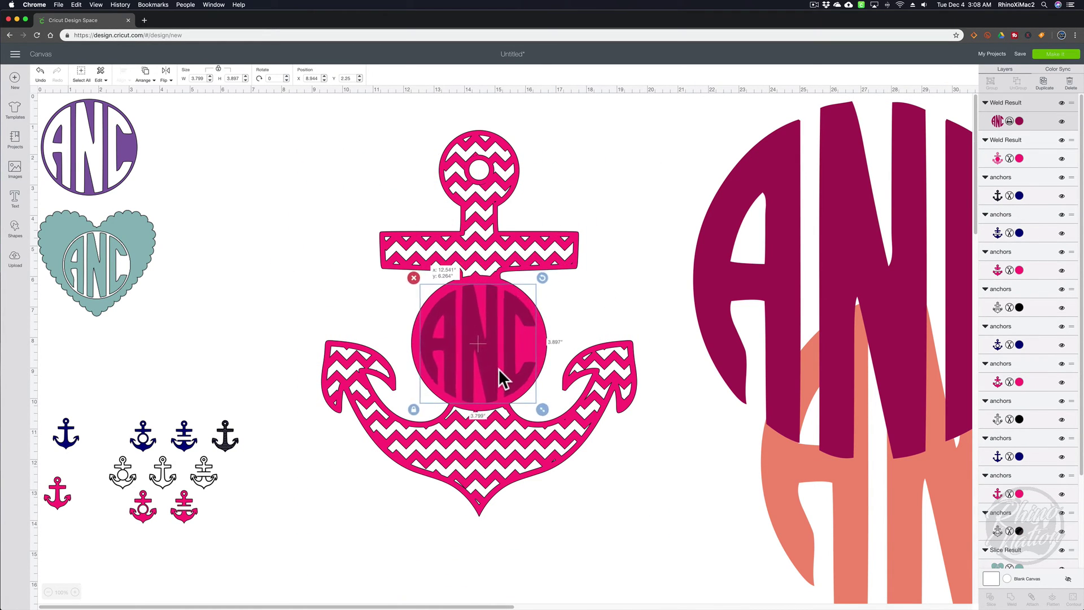
pyautogui.moveTo(544, 407); pyautogui.dragTo(516, 380)
# - Slice the burgundy monogram out of the chevron anchor and delete the cut-out letter pieces
pyautogui.moveTo(289, 152); pyautogui.dragTo(613, 486)
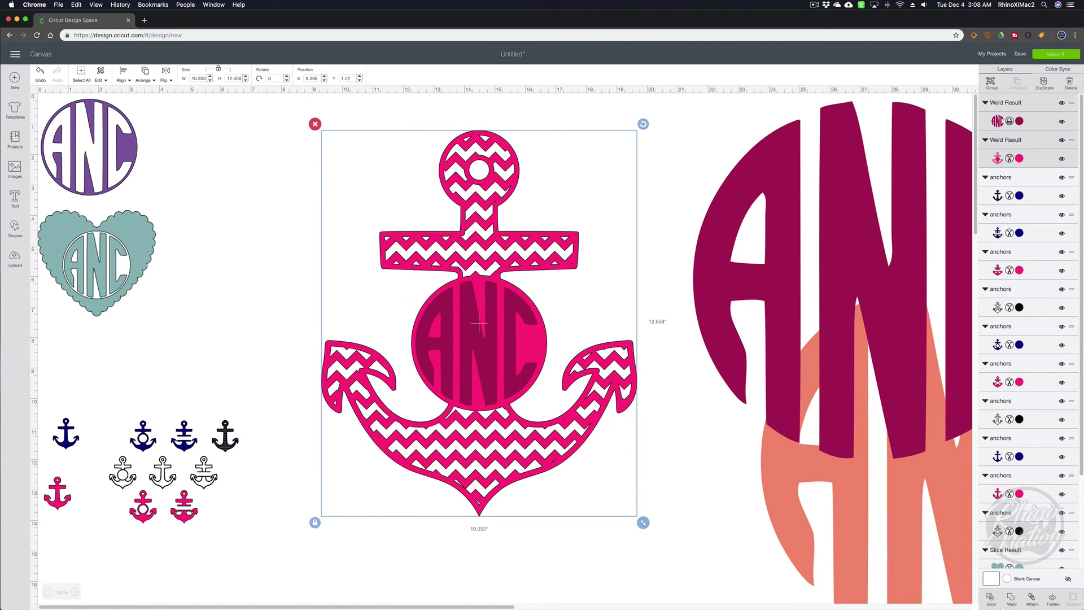
pyautogui.click(994, 600)
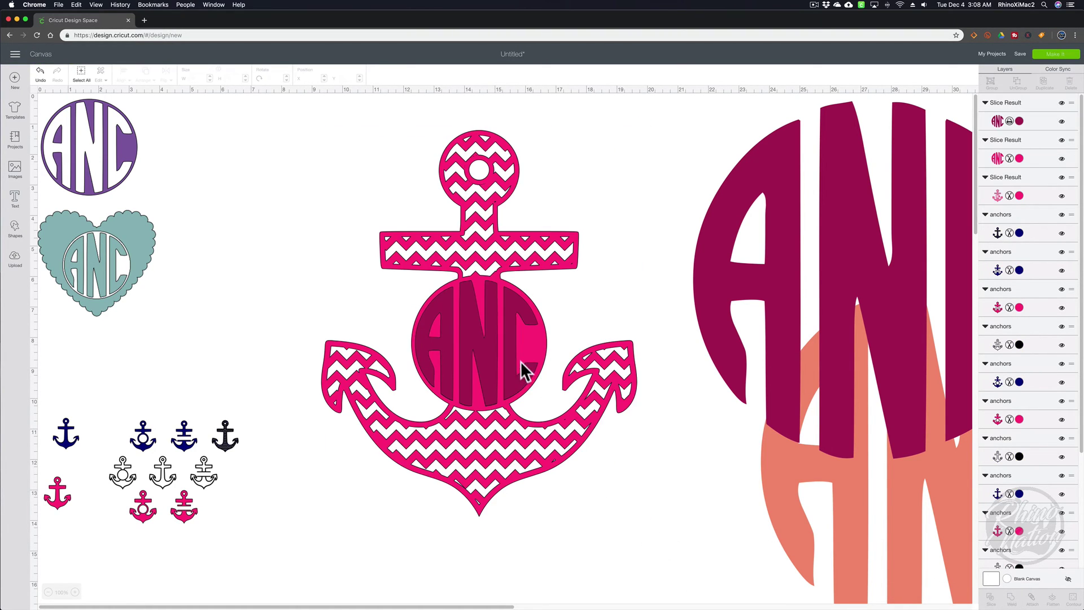
pyautogui.click(503, 345)
pyautogui.press('Delete')
pyautogui.click(500, 346)
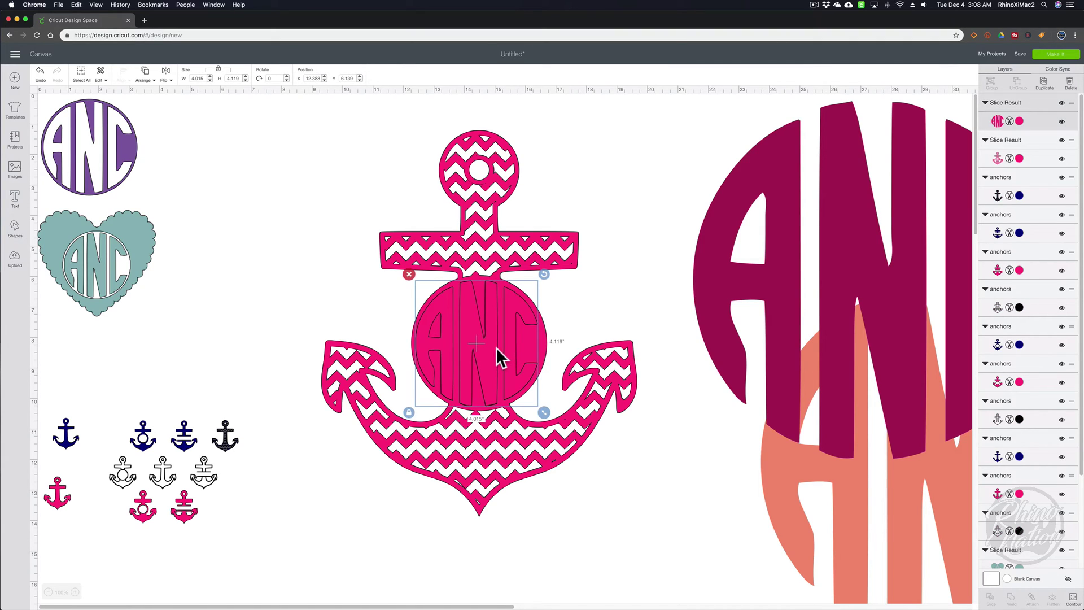
pyautogui.press('Delete')
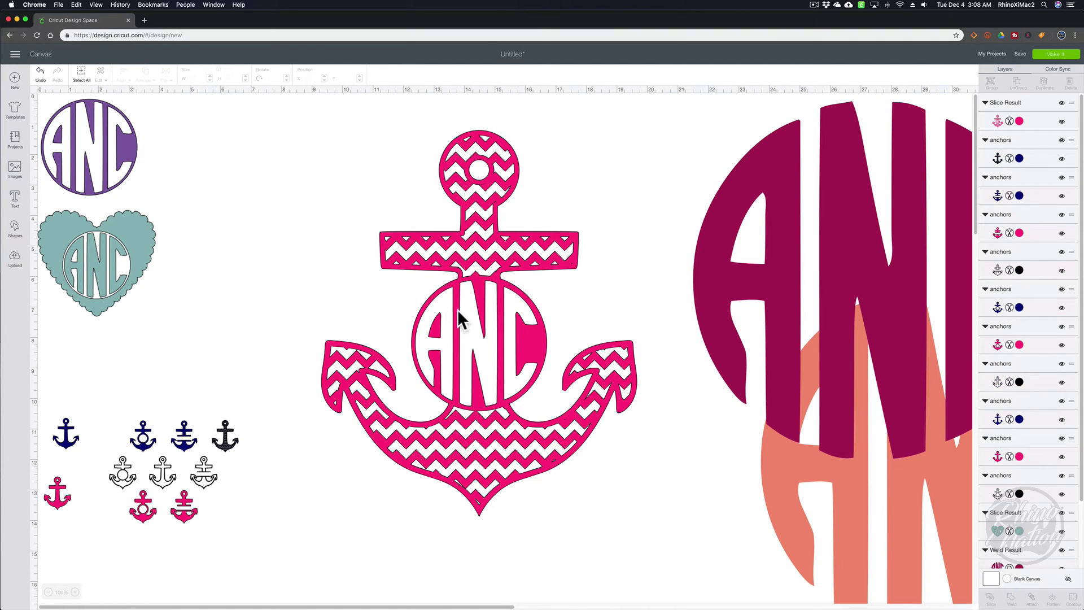
# - Shift the chevron anchor aside and enlarge the outlined anchor with the circle opening to about 8.4 inches wide
pyautogui.moveTo(129, 457); pyautogui.dragTo(339, 316)
pyautogui.moveTo(392, 354); pyautogui.dragTo(510, 361)
pyautogui.click(303, 298)
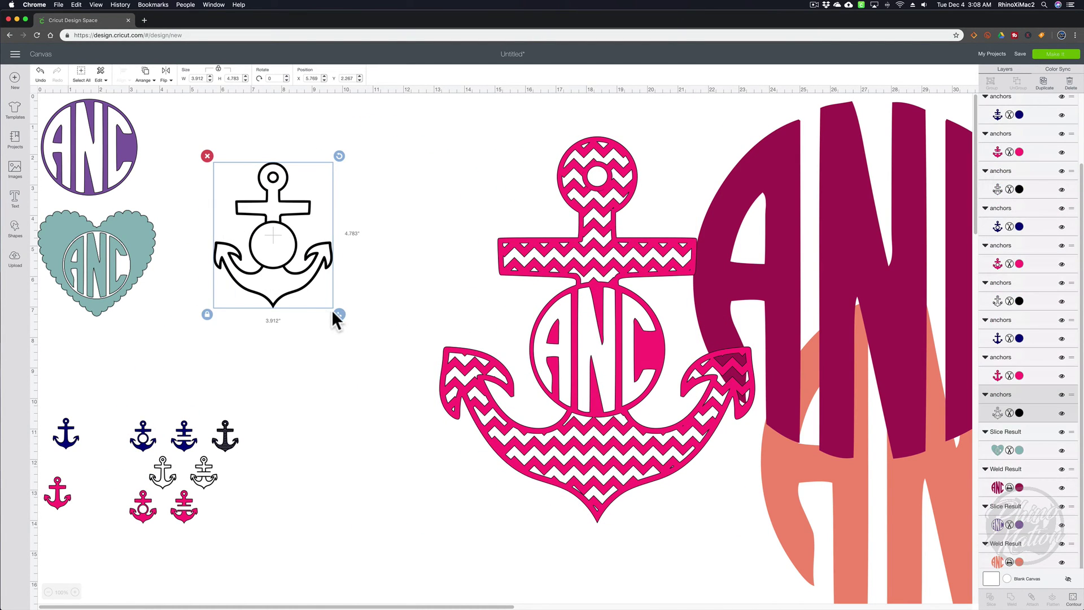
pyautogui.moveTo(339, 314); pyautogui.dragTo(475, 471)
pyautogui.moveTo(446, 370); pyautogui.dragTo(409, 327)
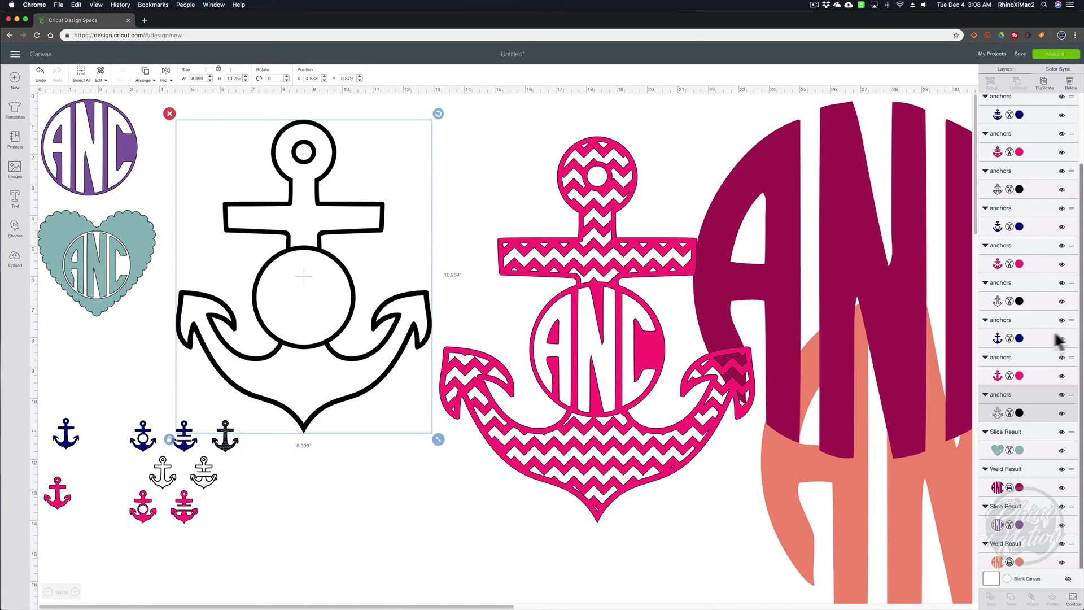
# - Duplicate the large burgundy monogram, shrink the copy to about 3 inches wide, and move it into the outlined anchor's circle
pyautogui.click(838, 224)
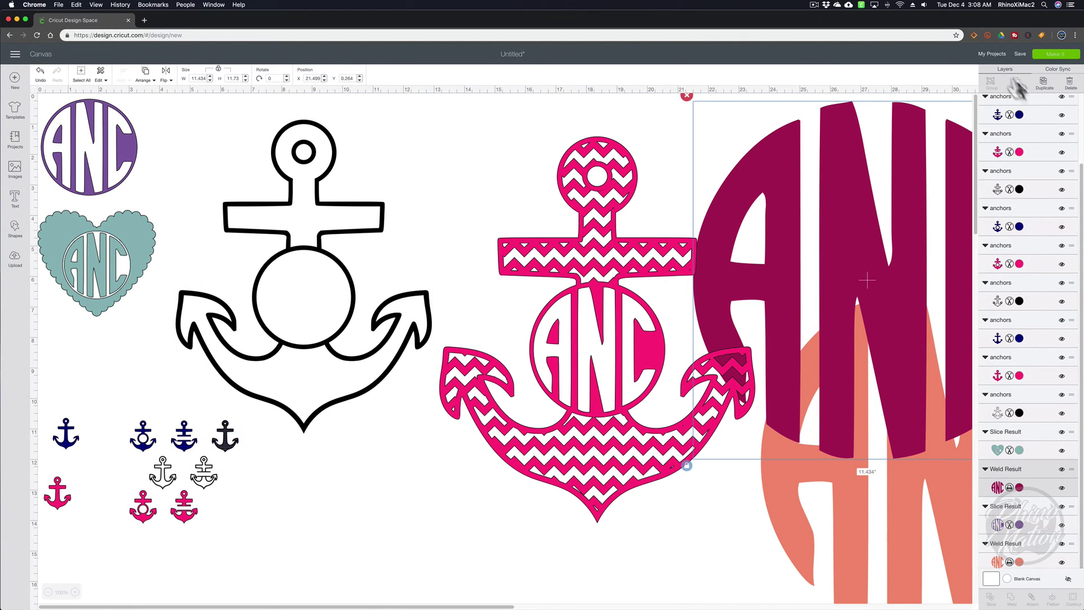
pyautogui.click(1044, 84)
pyautogui.moveTo(866, 242); pyautogui.dragTo(649, 356)
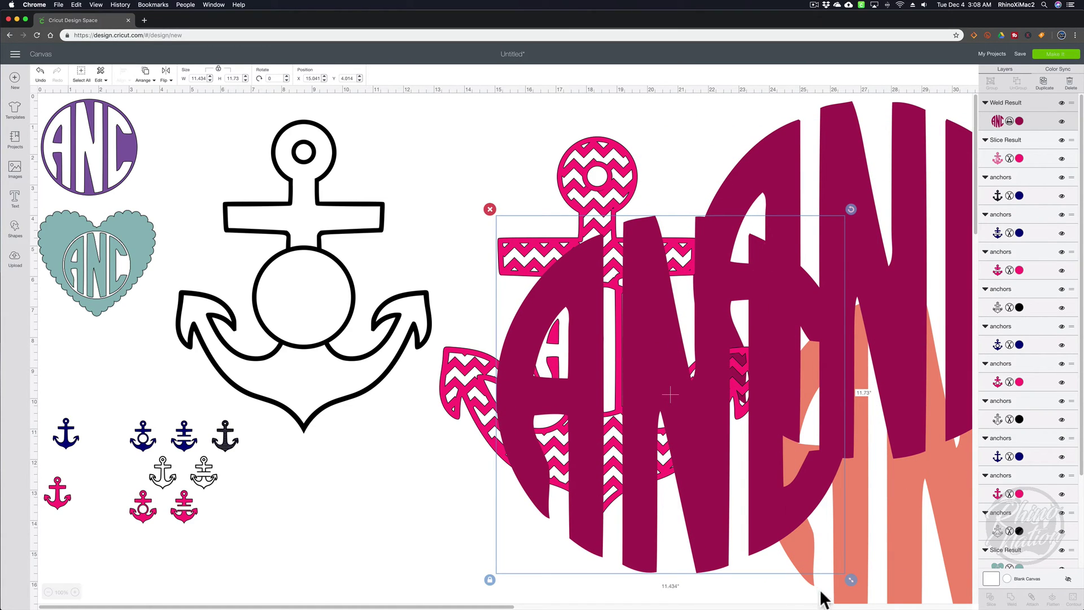
pyautogui.moveTo(852, 585); pyautogui.dragTo(590, 311)
pyautogui.moveTo(525, 285); pyautogui.dragTo(313, 313)
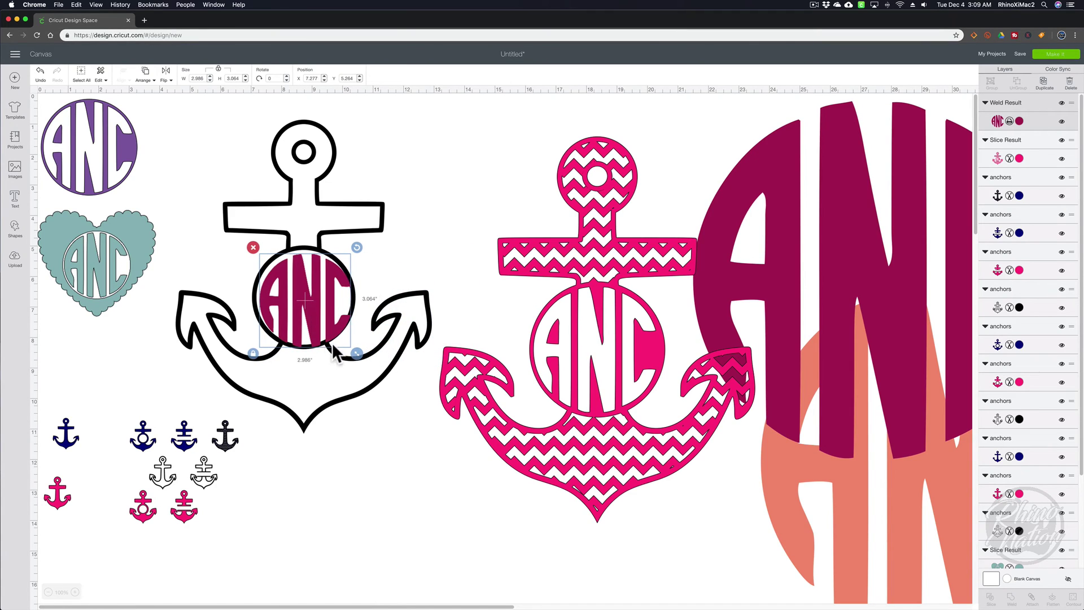
# - Resize the small monogram so its letters touch the outlined anchor's ring, and weld it to the anchor
pyautogui.moveTo(357, 355); pyautogui.dragTo(314, 306)
pyautogui.moveTo(171, 111); pyautogui.dragTo(346, 363)
pyautogui.click(1012, 598)
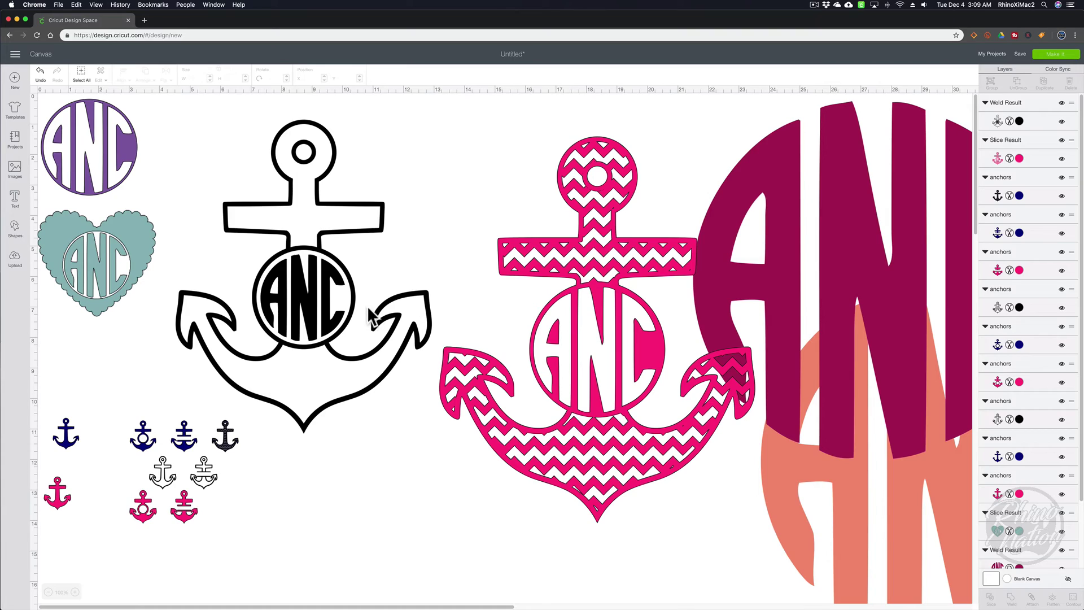
# - Gather the small leftover anchors into a tight cluster in the canvas's lower area
pyautogui.moveTo(142, 436); pyautogui.dragTo(118, 411)
pyautogui.moveTo(143, 505); pyautogui.dragTo(85, 502)
pyautogui.click(164, 475)
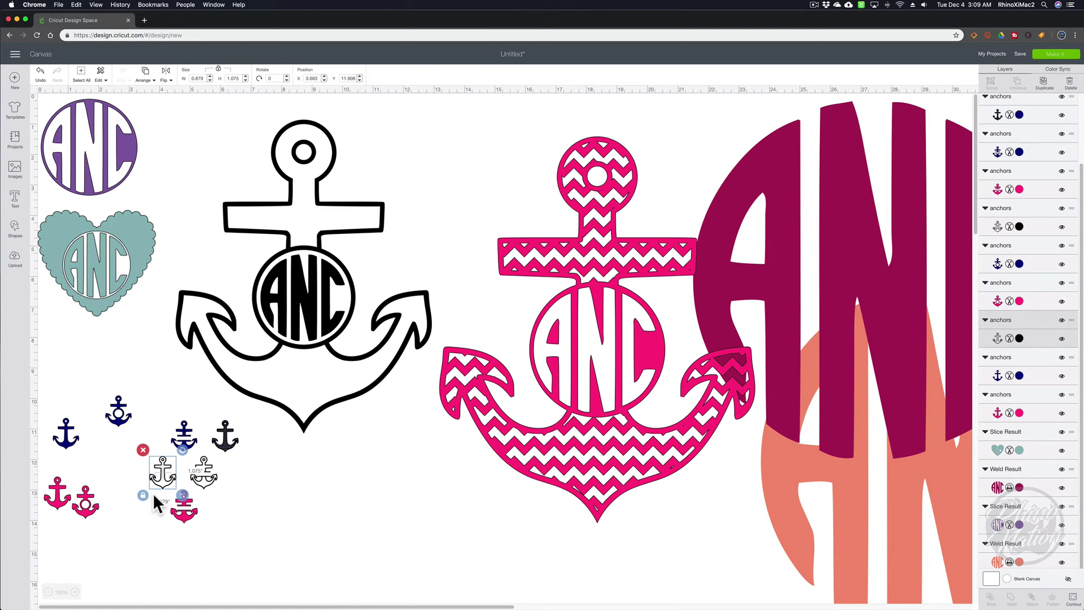
pyautogui.moveTo(161, 472); pyautogui.dragTo(99, 460)
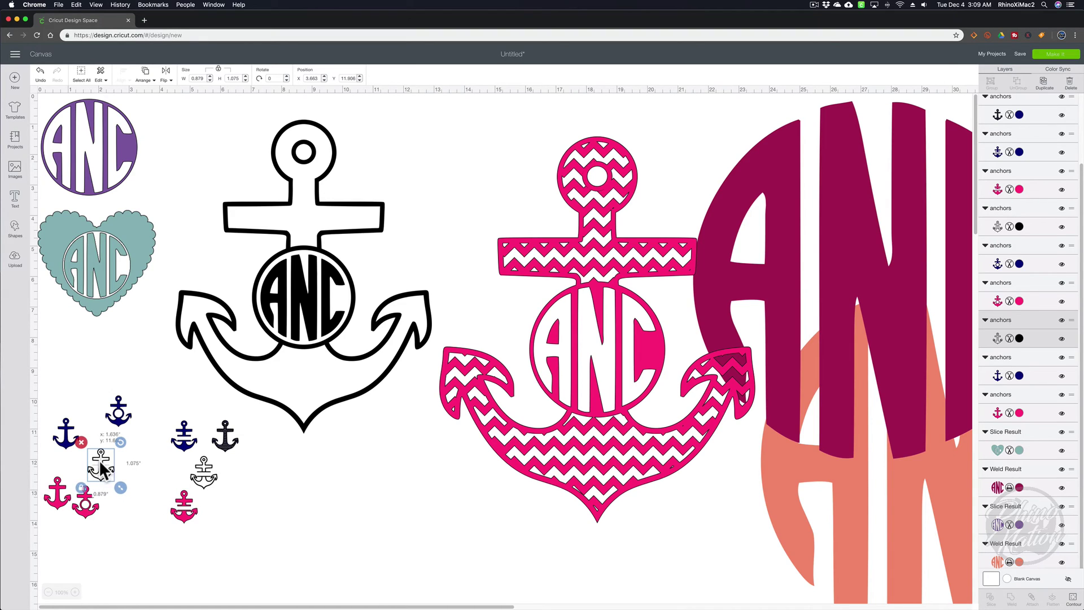
pyautogui.moveTo(175, 426); pyautogui.dragTo(114, 507)
pyautogui.moveTo(186, 507); pyautogui.dragTo(159, 517)
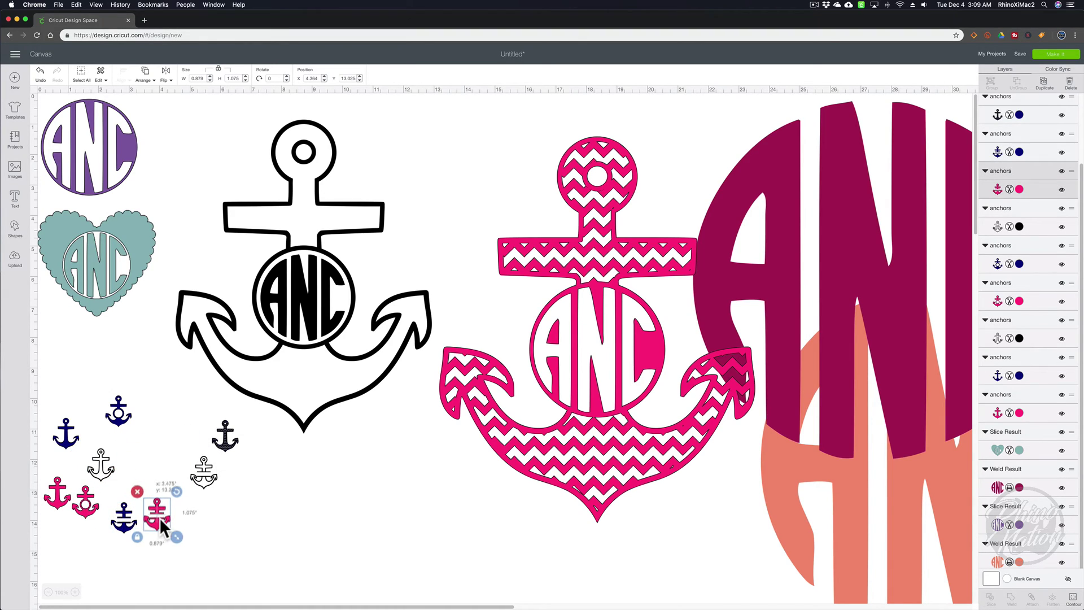
pyautogui.moveTo(200, 467); pyautogui.dragTo(129, 467)
pyautogui.moveTo(209, 431); pyautogui.dragTo(173, 463)
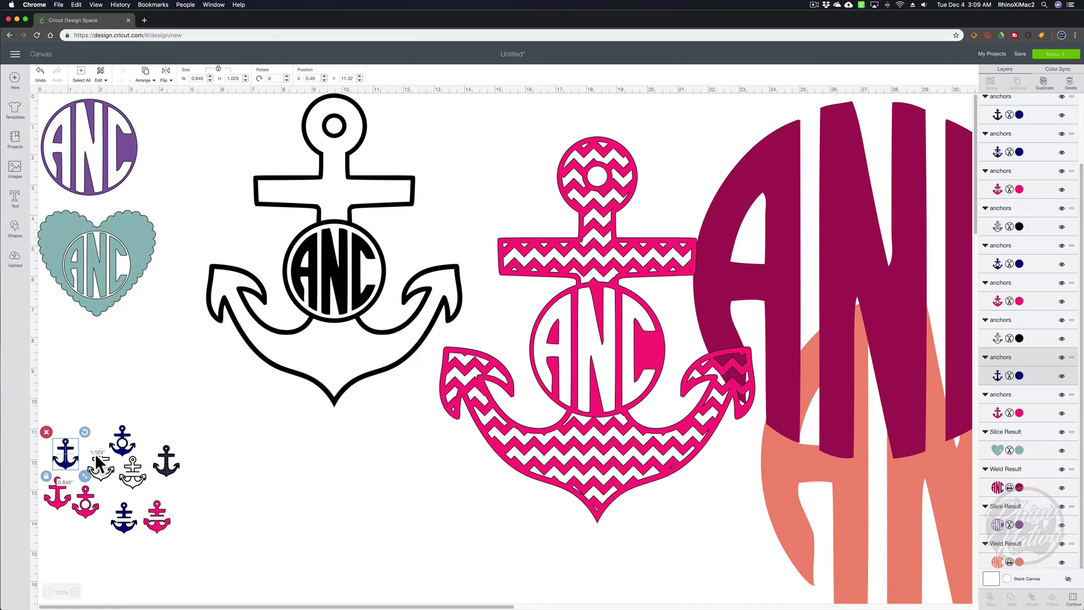
# - Shrink the outlined anchor monogram to about 3.14 inches wide, scale down the chevron one, and place both beside the finished designs
pyautogui.click(399, 339)
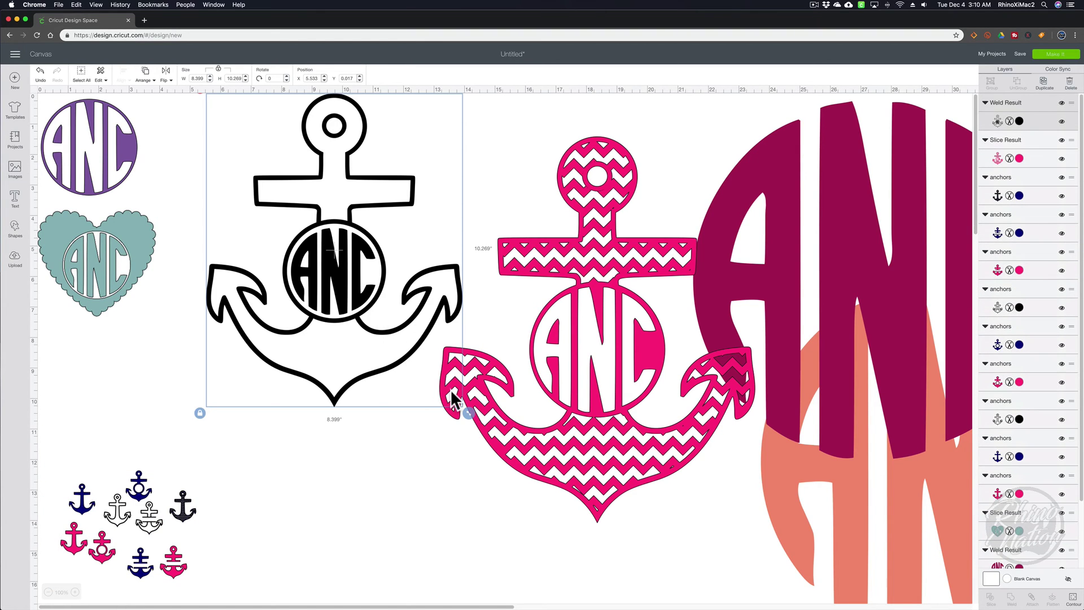
pyautogui.moveTo(466, 417); pyautogui.dragTo(307, 215)
pyautogui.moveTo(243, 164); pyautogui.dragTo(215, 172)
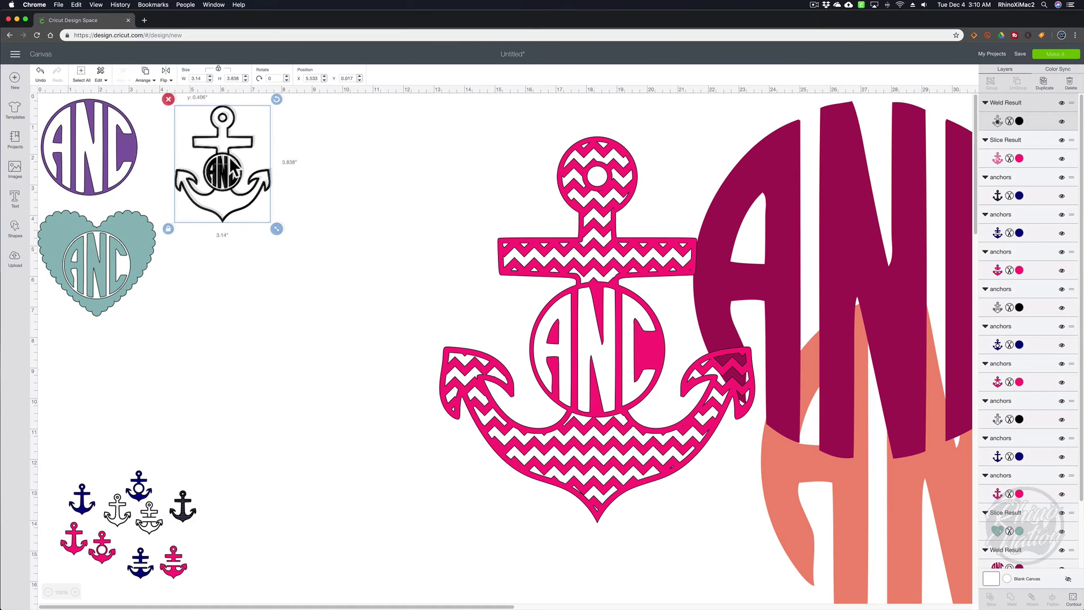
pyautogui.click(709, 471)
pyautogui.moveTo(757, 524); pyautogui.dragTo(548, 272)
pyautogui.moveTo(482, 223); pyautogui.dragTo(222, 336)
pyautogui.click(406, 377)
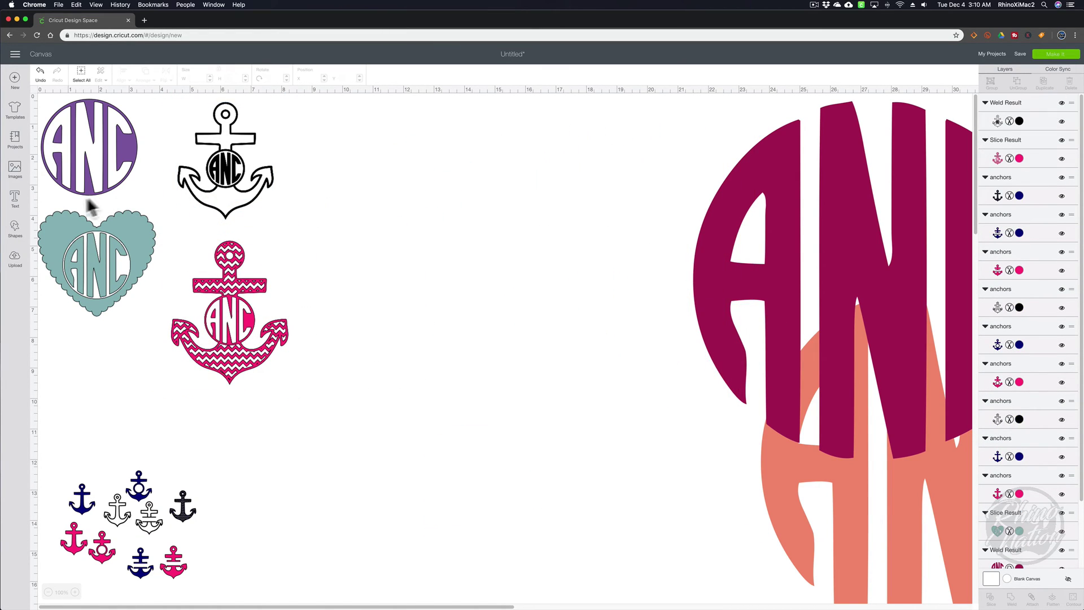
# - Search the image library for "flower" and filter the images to Free
pyautogui.click(15, 169)
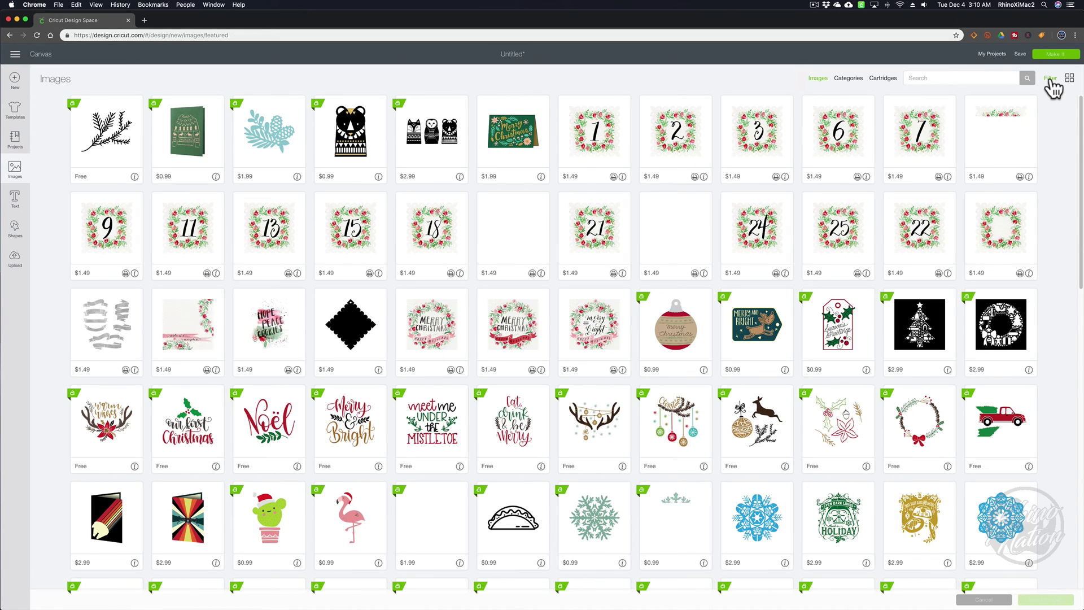
pyautogui.click(1051, 82)
pyautogui.click(968, 78)
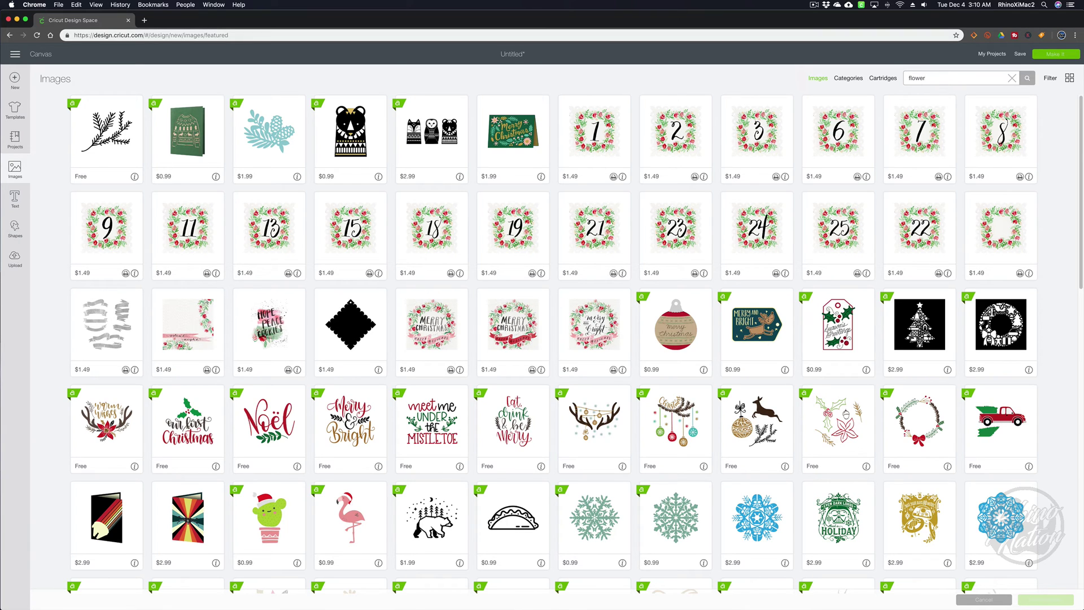
pyautogui.press('Return')
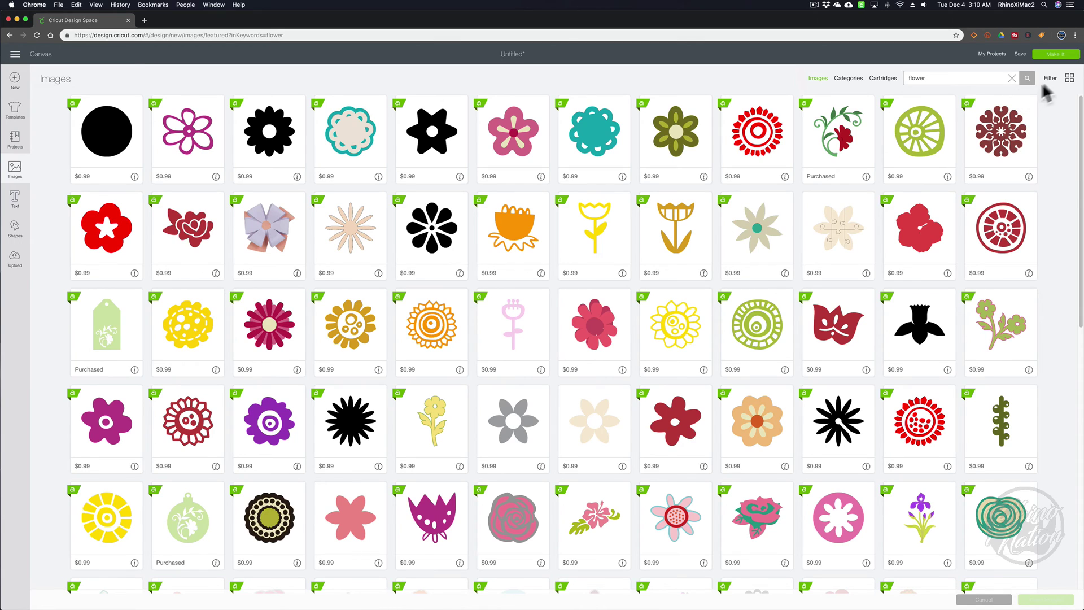
pyautogui.click(1050, 79)
pyautogui.click(957, 133)
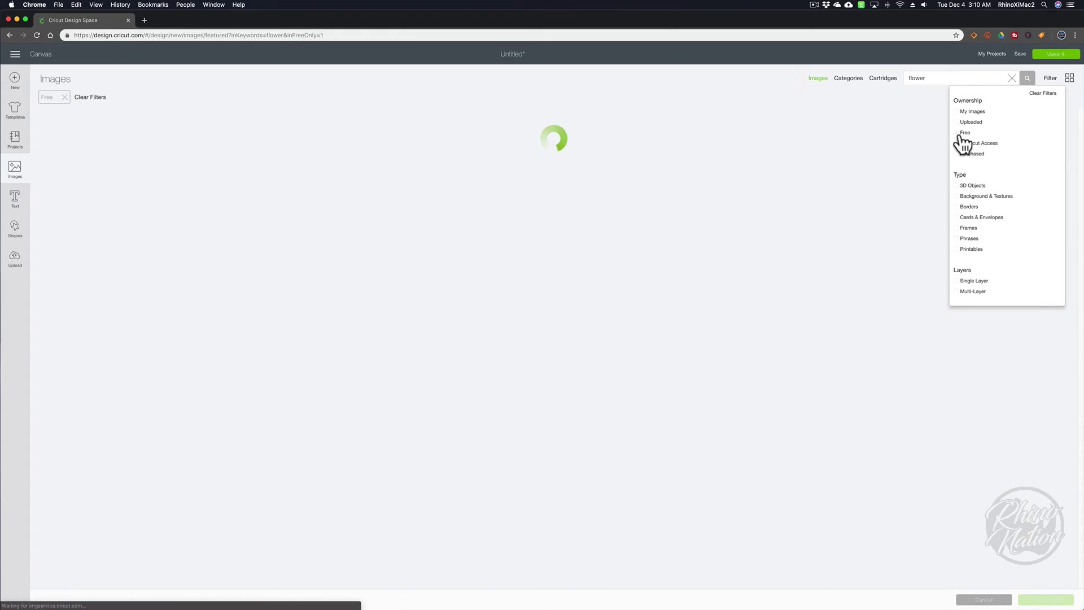
# - Insert the free seven-petal green flower, enlarge it to about 11.42 inches wide, and shift the large maroon monogram clear of it
pyautogui.click(104, 141)
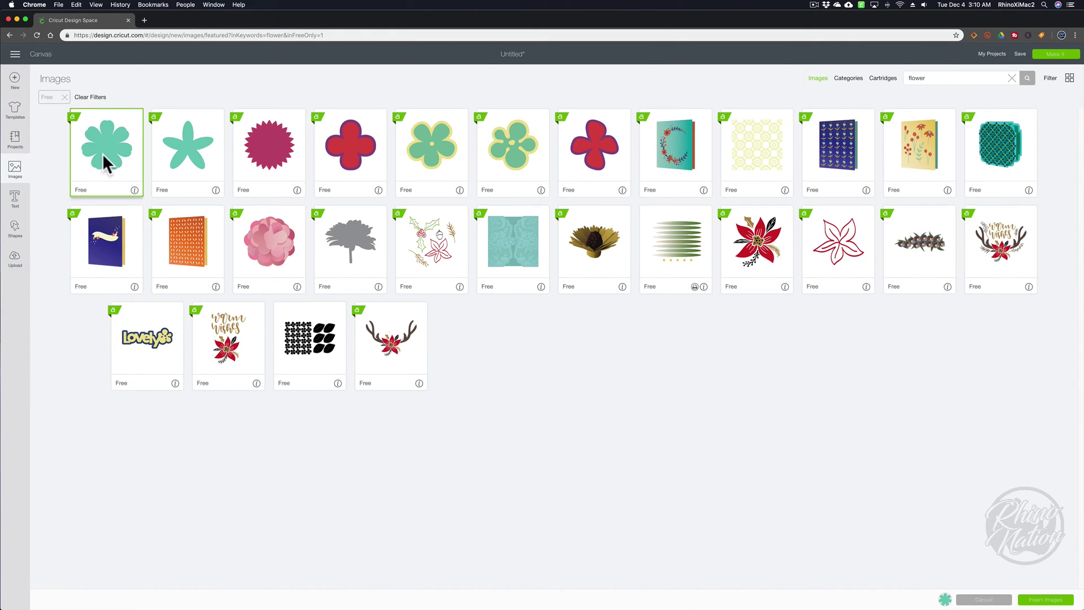
pyautogui.click(1055, 600)
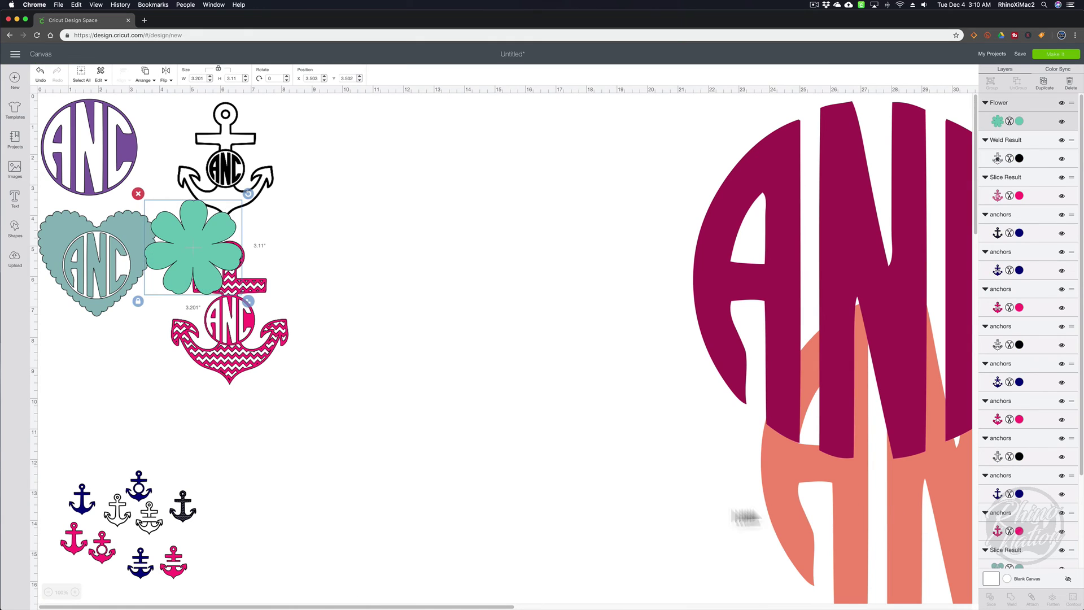
pyautogui.moveTo(217, 276); pyautogui.dragTo(649, 455)
pyautogui.moveTo(876, 255); pyautogui.dragTo(893, 299)
# - Duplicate the purple circle monogram, enlarge the copy to about 4.6 inches wide, and place it over the flower's middle
pyautogui.moveTo(115, 164); pyautogui.dragTo(489, 275)
pyautogui.click(1044, 84)
pyautogui.moveTo(504, 339); pyautogui.dragTo(541, 368)
pyautogui.moveTo(489, 310); pyautogui.dragTo(489, 300)
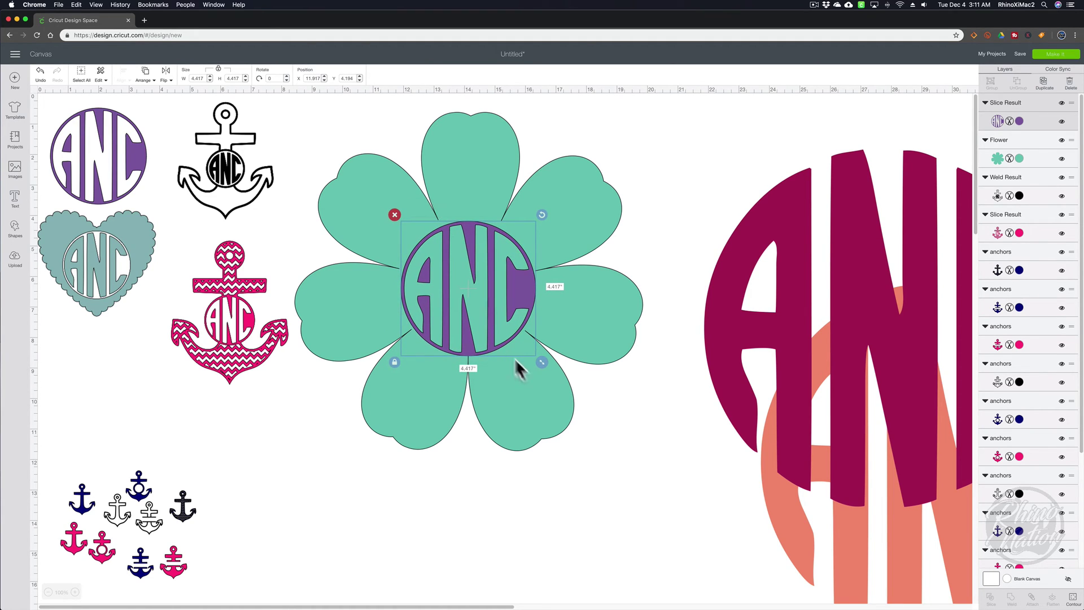
pyautogui.moveTo(541, 360); pyautogui.dragTo(546, 366)
pyautogui.moveTo(503, 301); pyautogui.dragTo(499, 296)
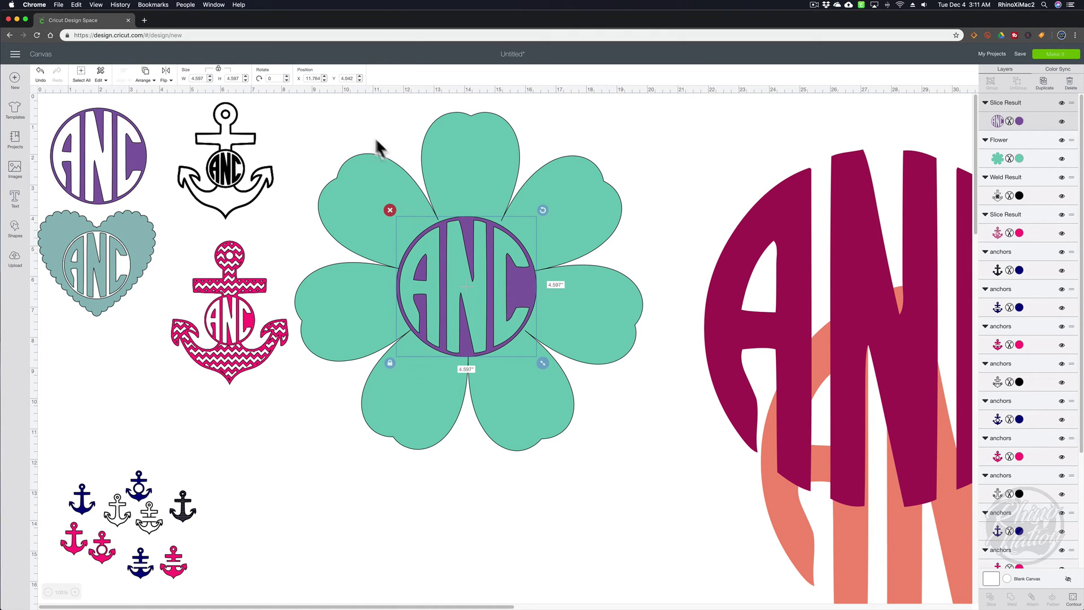
# - Align the purple monogram and the flower to a common center
pyautogui.moveTo(339, 117); pyautogui.dragTo(628, 478)
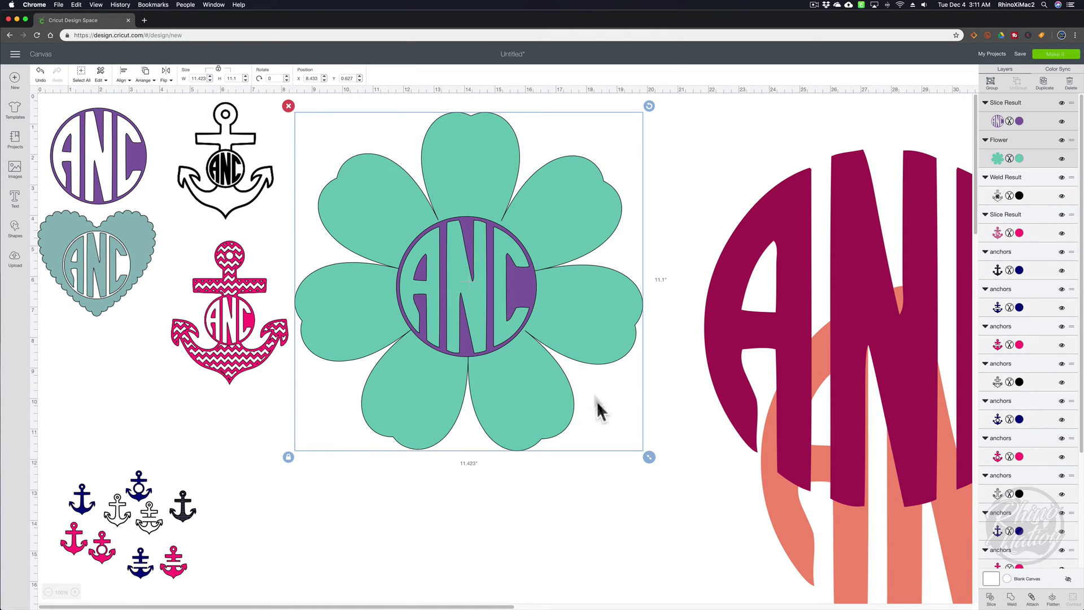
pyautogui.click(124, 72)
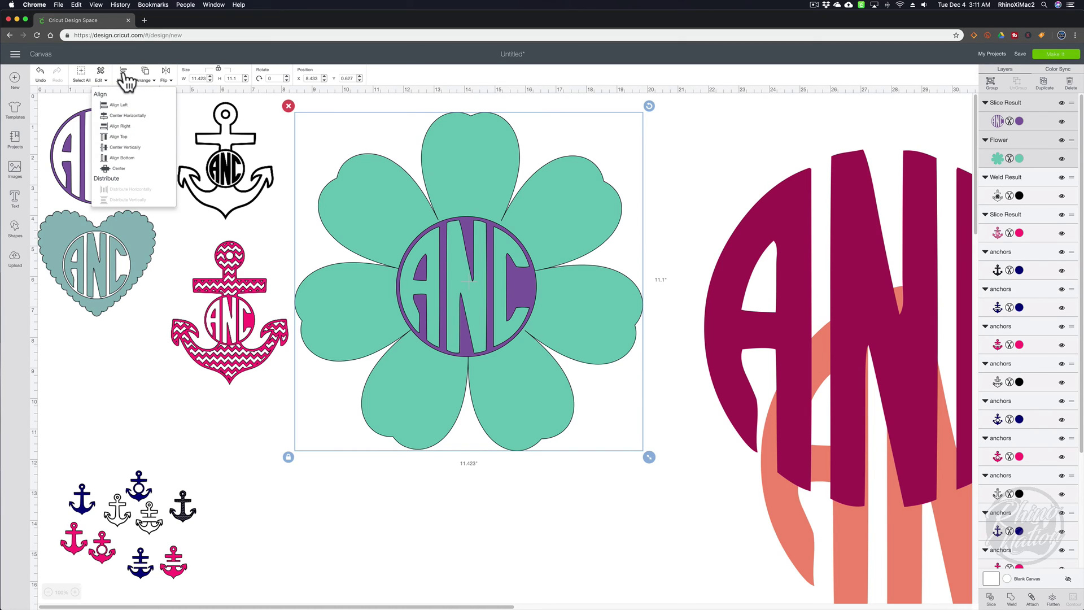
pyautogui.click(120, 168)
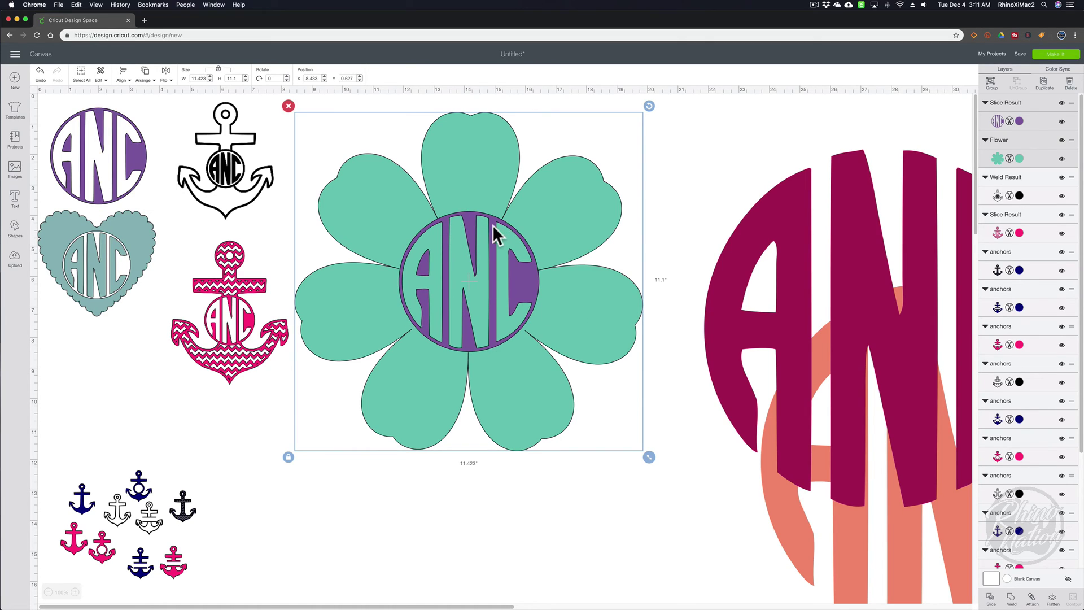
pyautogui.click(687, 175)
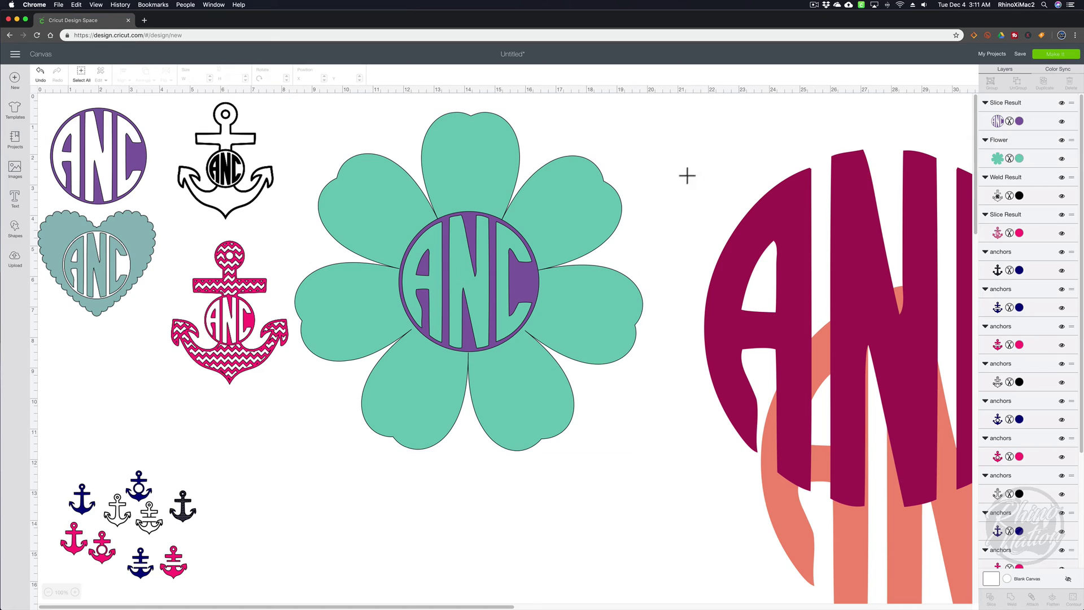
# - Reposition the purple monogram by eye so its ring sits evenly within the inner ends of the petal gaps
pyautogui.click(473, 220)
pyautogui.moveTo(473, 221); pyautogui.dragTo(473, 225)
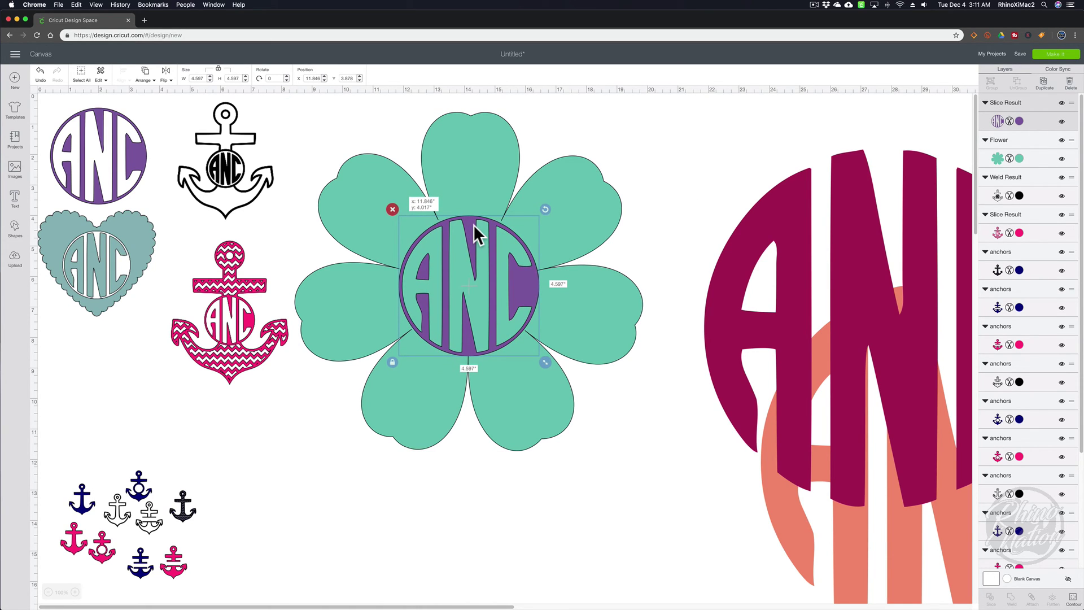
pyautogui.press('super+z')
pyautogui.moveTo(496, 262); pyautogui.dragTo(493, 261)
pyautogui.press('Escape')
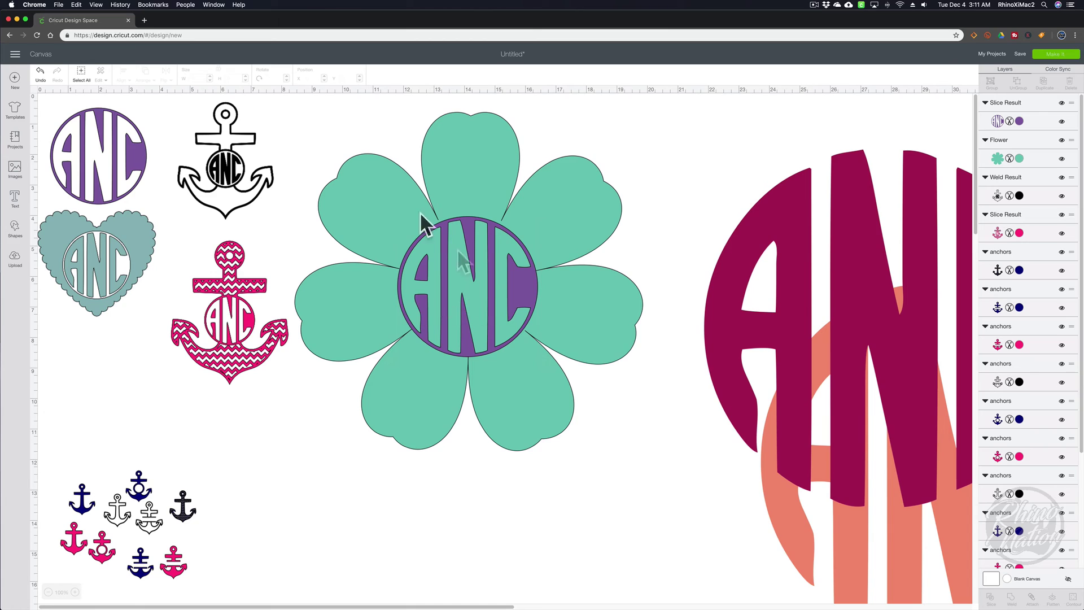
# - Try to slice the purple monogram out of the flower, and undo the slice
pyautogui.moveTo(358, 111); pyautogui.dragTo(500, 303)
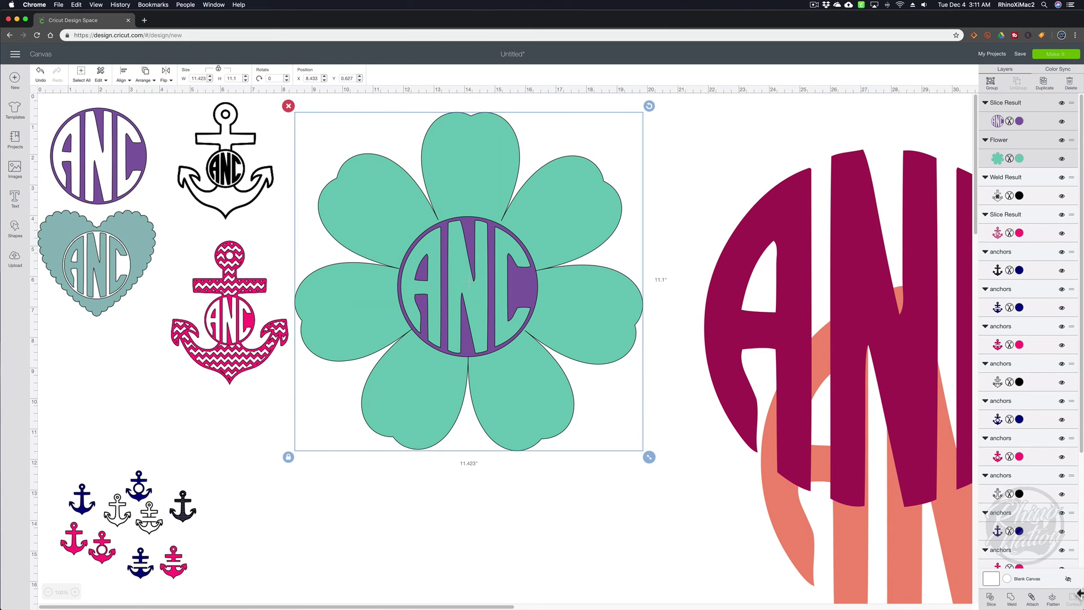
pyautogui.click(991, 599)
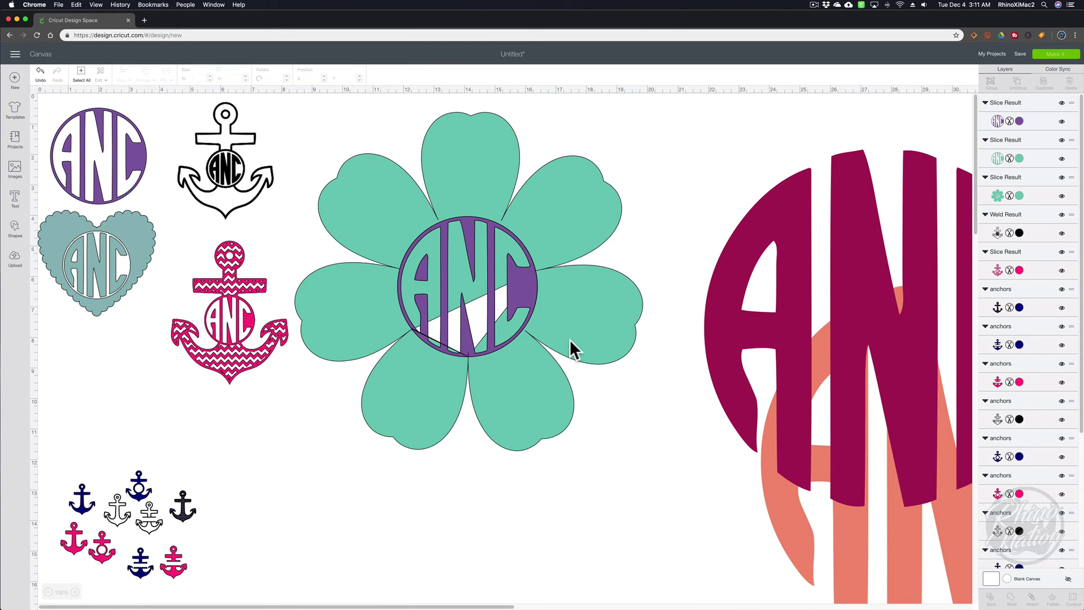
pyautogui.press('super+z')
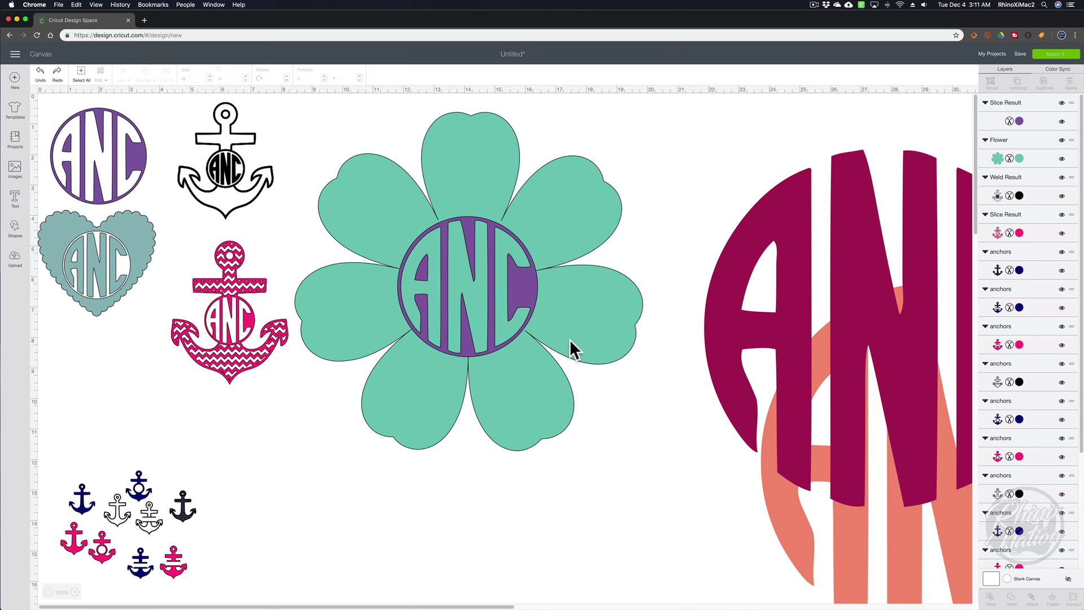
# - Shrink the purple monogram to about 4.42 inches wide and nudge it back to the flower's middle
pyautogui.click(508, 291)
pyautogui.moveTo(542, 363); pyautogui.dragTo(538, 357)
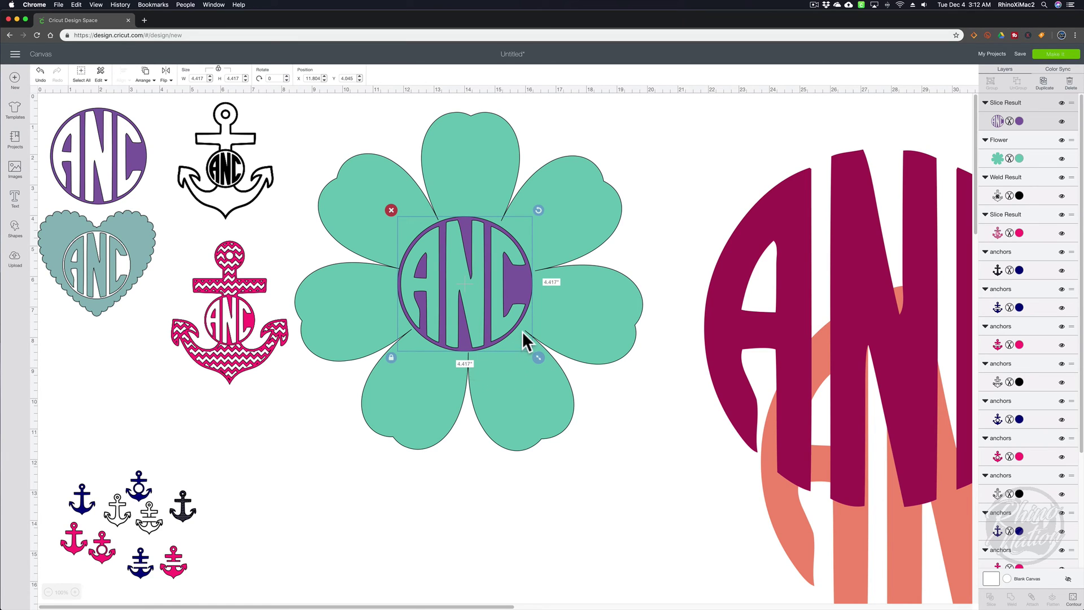
pyautogui.moveTo(441, 253); pyautogui.dragTo(443, 253)
# - Slice the monogram out of the flower and delete the purple monogram and the green cut-out piece
pyautogui.moveTo(302, 105); pyautogui.dragTo(551, 332)
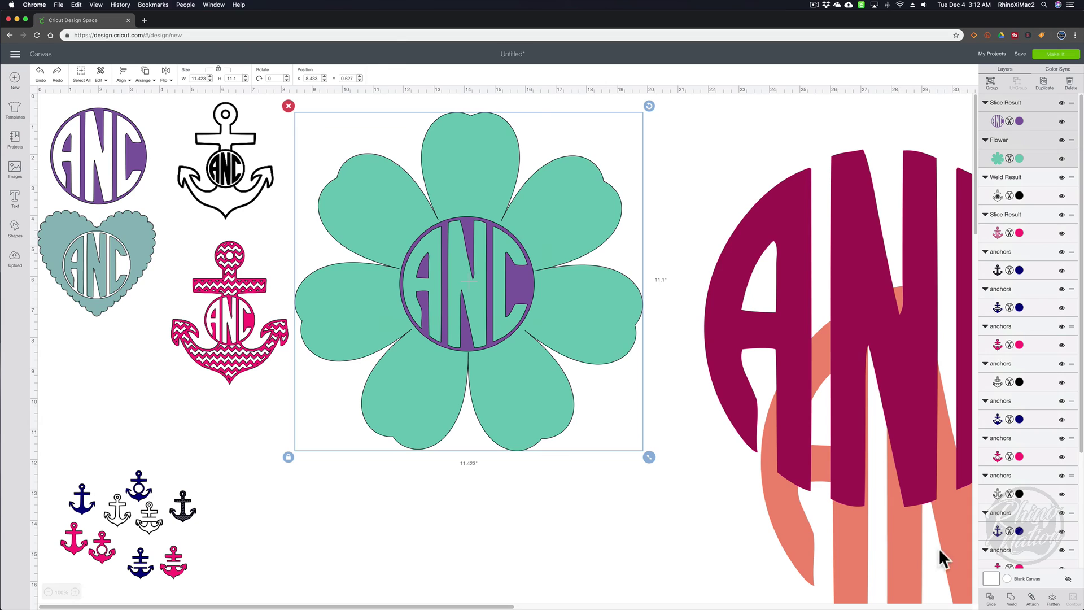
pyautogui.click(992, 598)
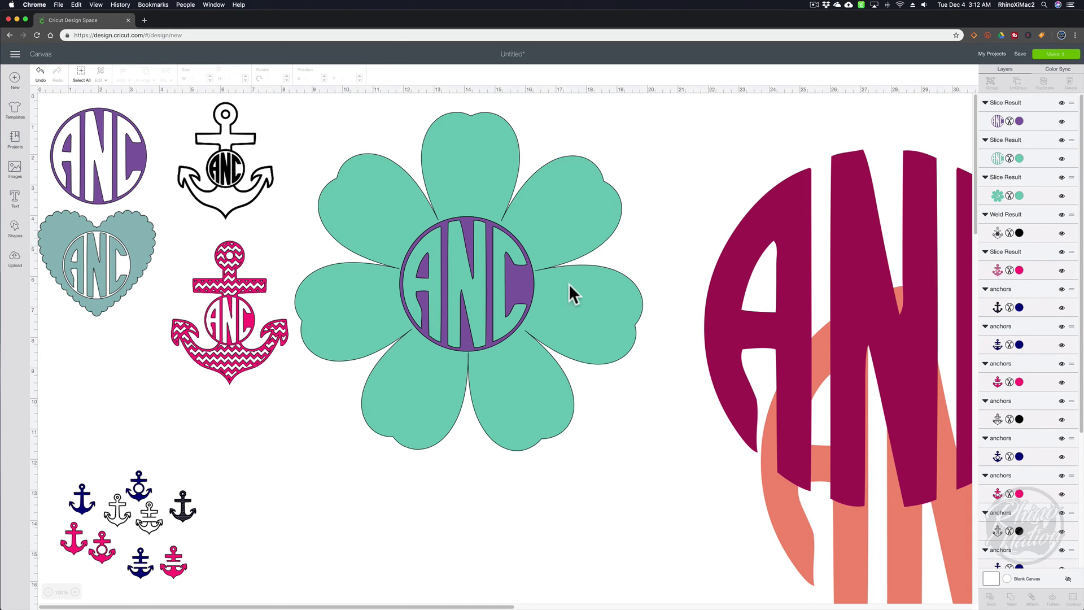
pyautogui.click(472, 222)
pyautogui.press('Delete')
pyautogui.click(462, 217)
pyautogui.press('Delete')
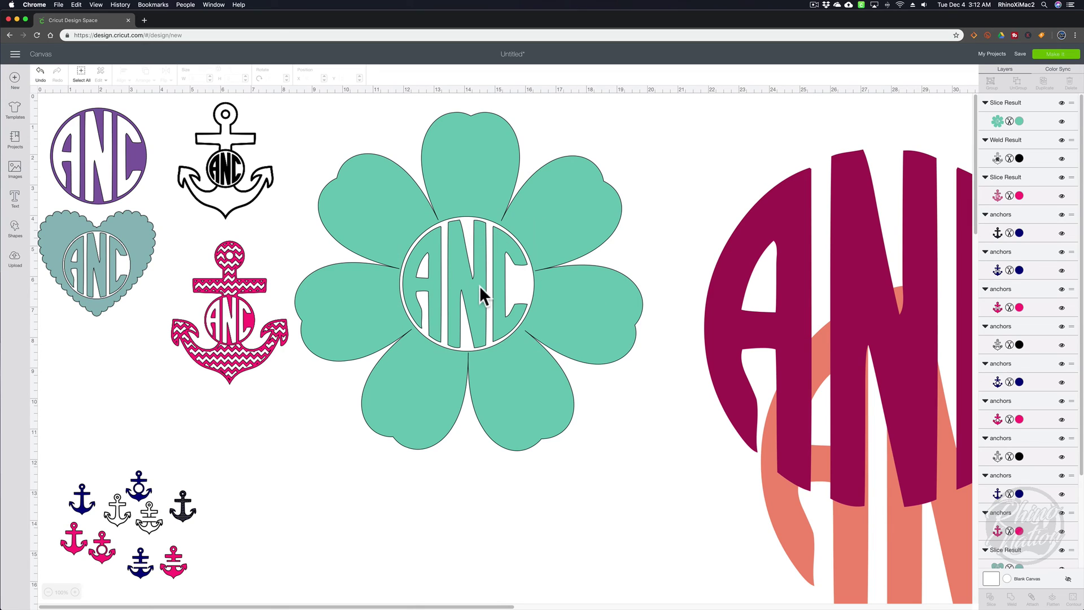